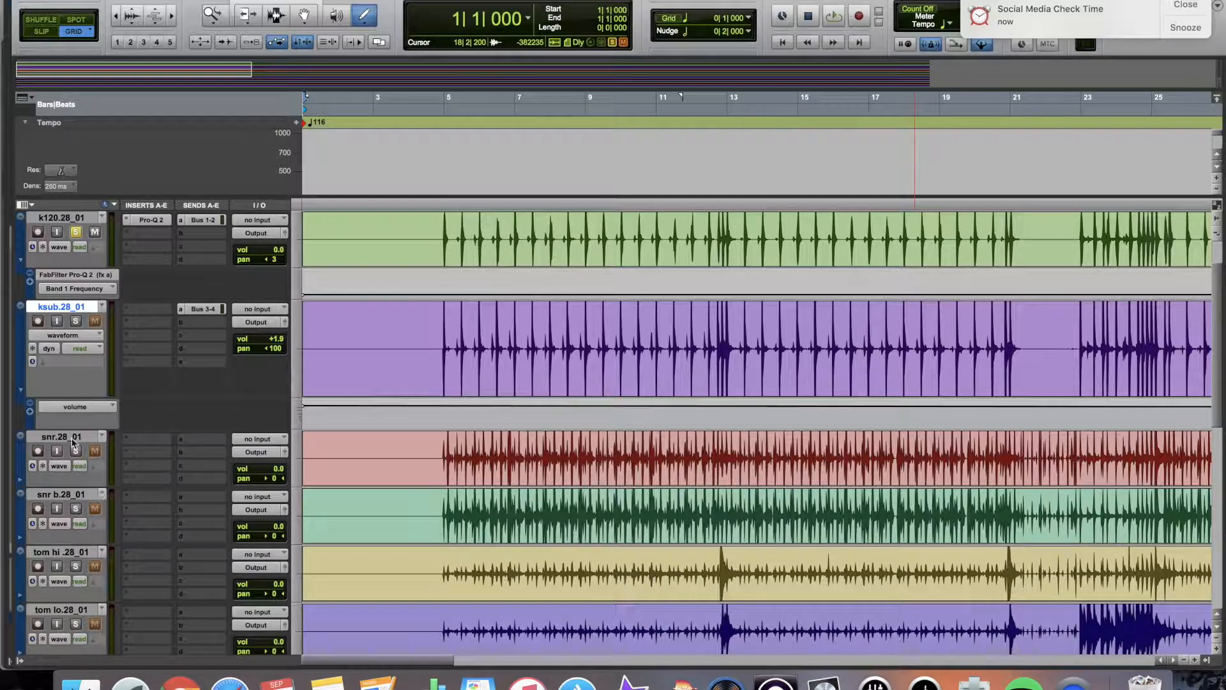
Hide the ksub.28_01 automation lane and toggle the tracks from waveform to volume view and back.
{"action": "left_click", "coordinate": [21, 390]}
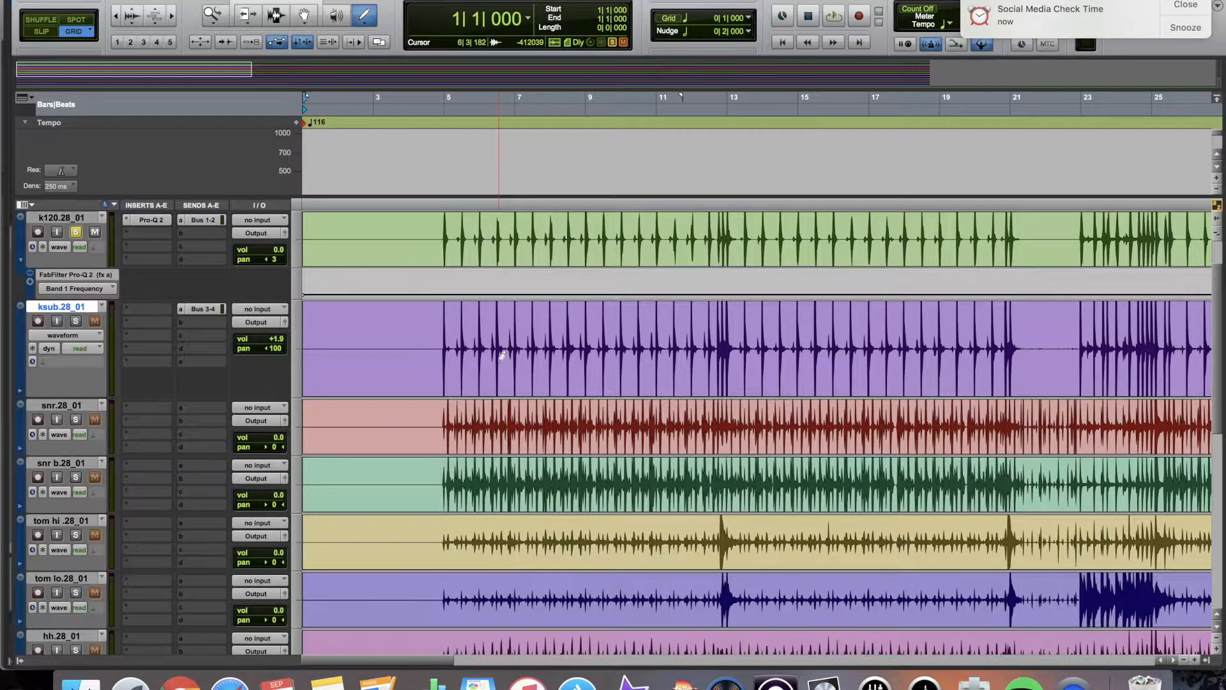
{"action": "key", "text": "super+minus"}
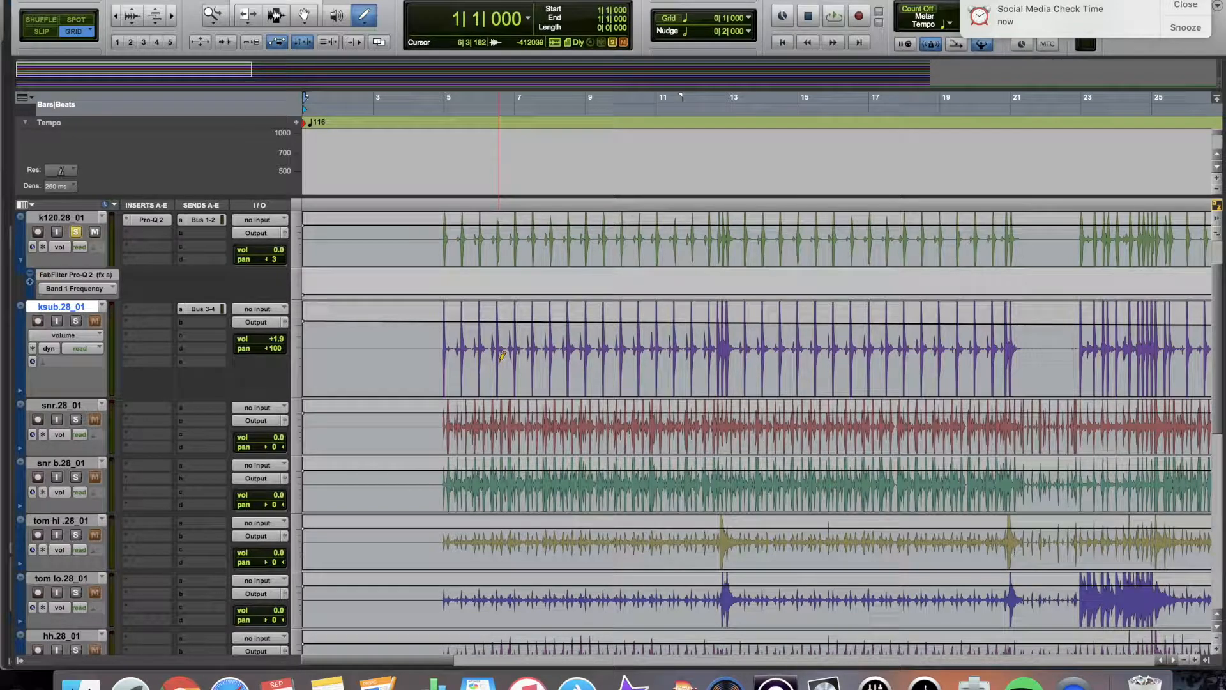
{"action": "key", "text": "super+minus"}
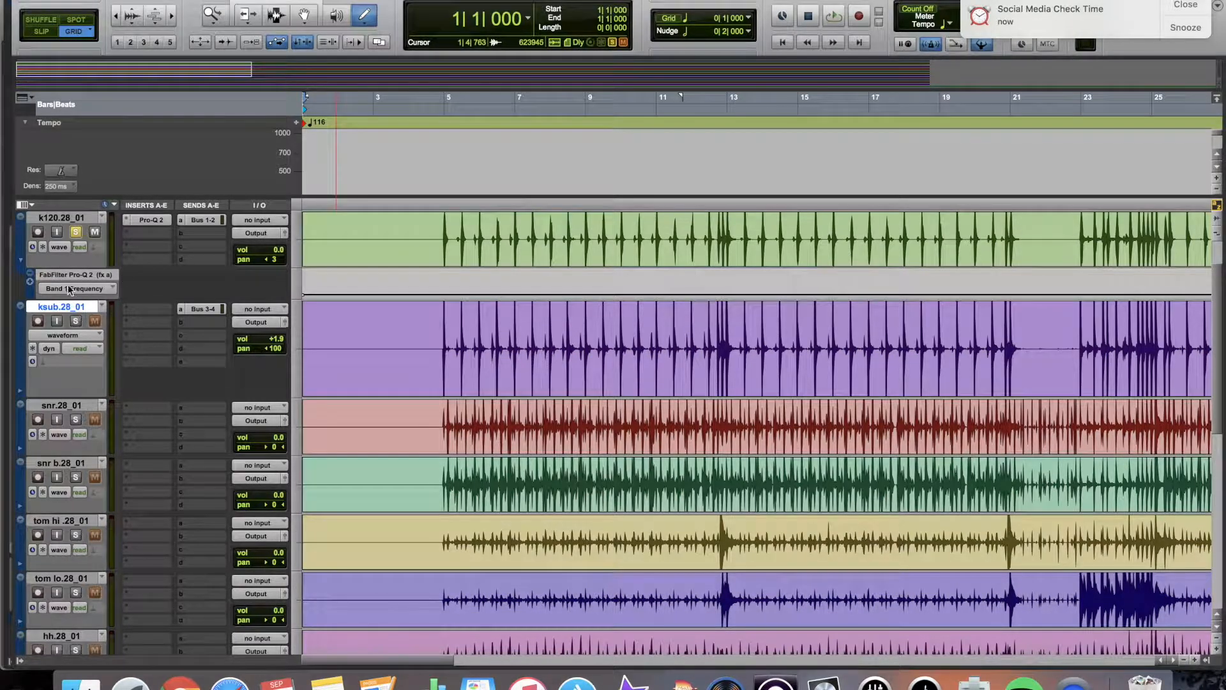
Keep the ksub.28_01 track in waveform view and show its volume automation lane beneath it.
{"action": "left_click", "coordinate": [72, 335]}
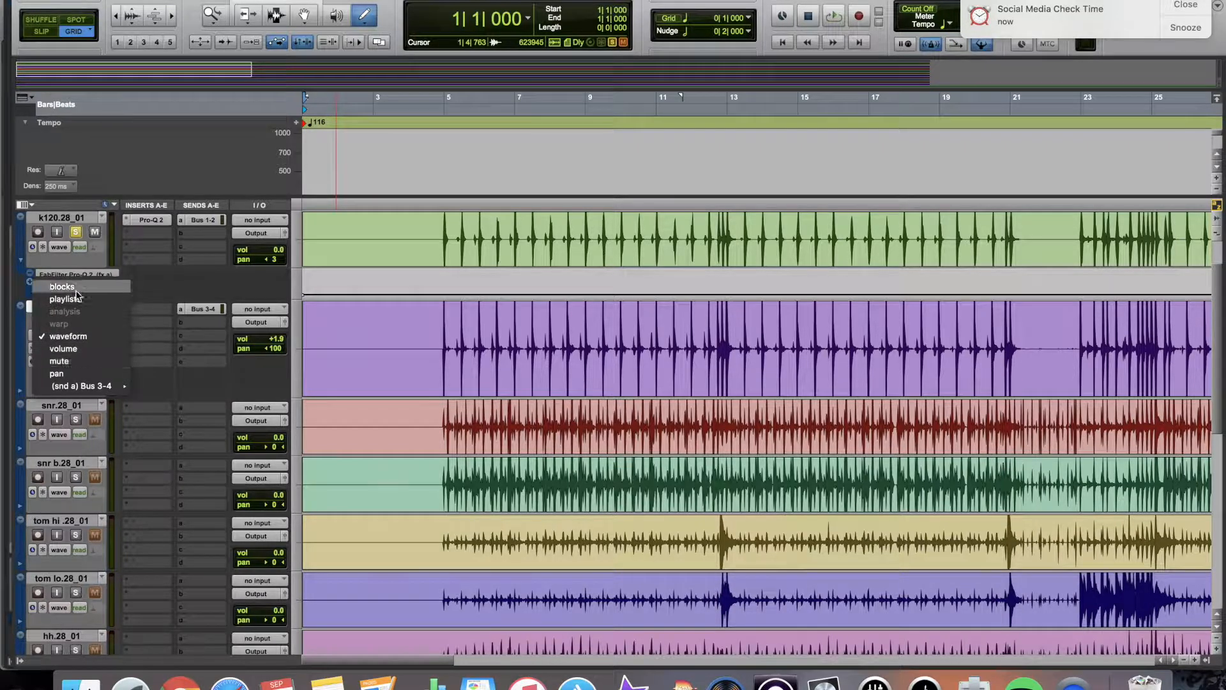
{"action": "left_click", "coordinate": [76, 336]}
{"action": "left_click", "coordinate": [78, 348]}
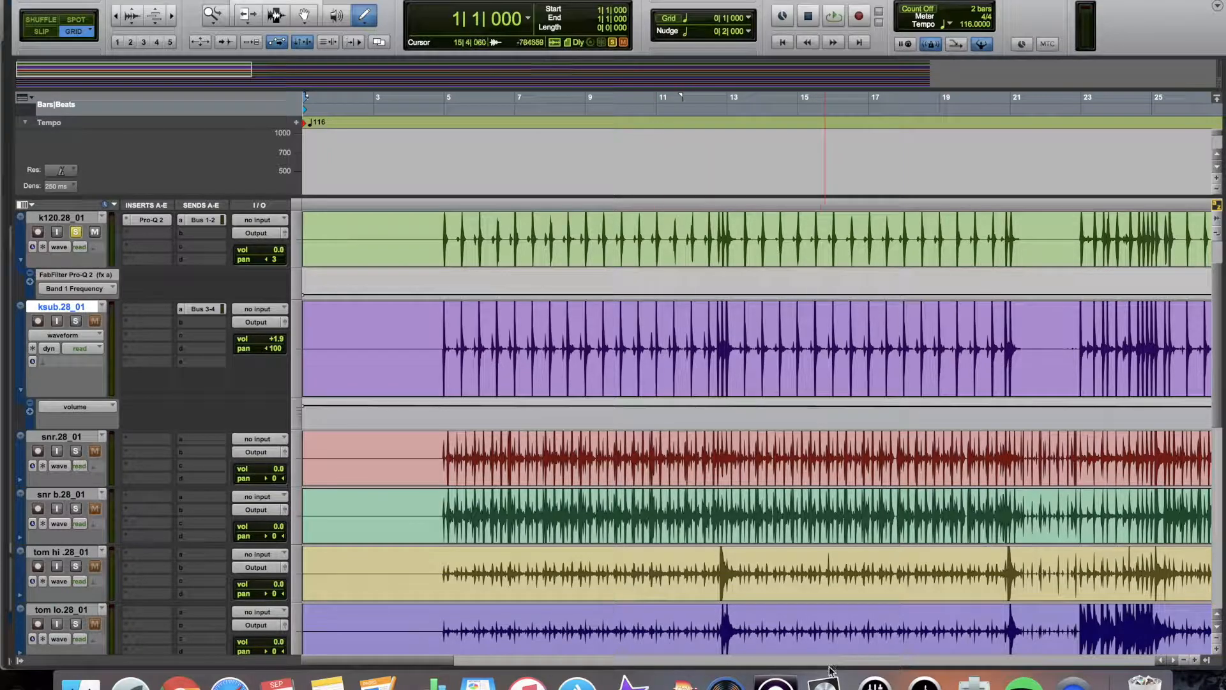
Switch to Logic Pro X, show automation on all tracks, and select the L OH.28_01 track.
{"action": "left_click", "coordinate": [823, 681]}
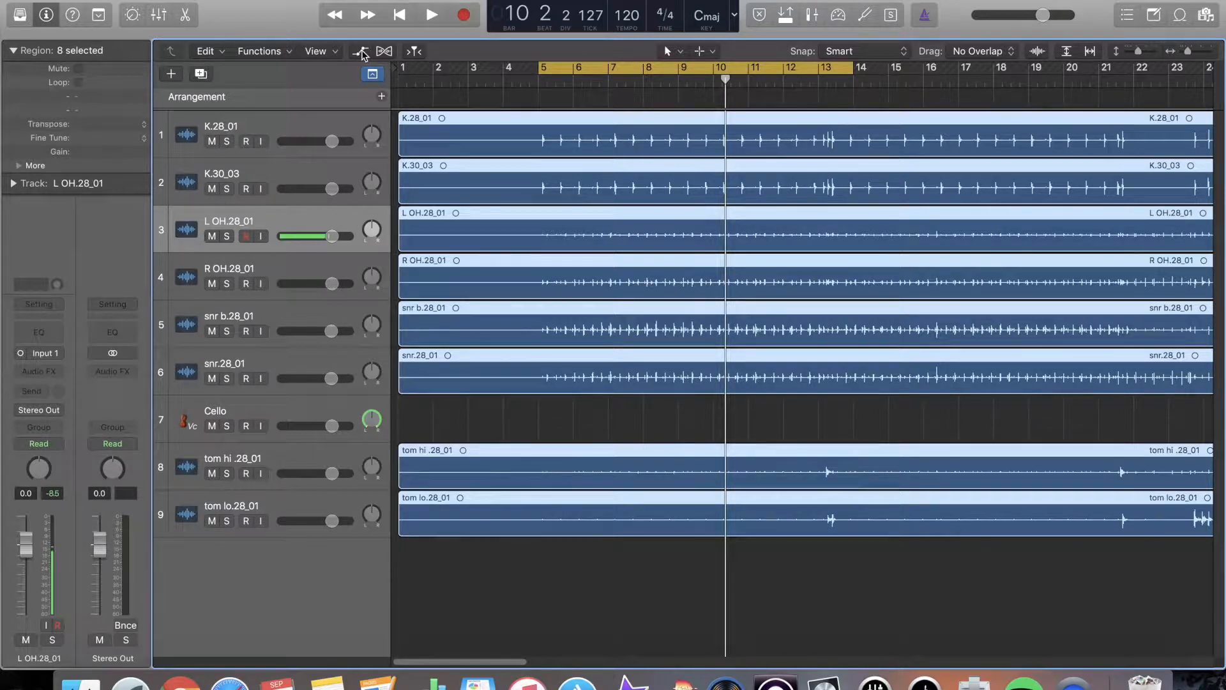
{"action": "key", "text": "a"}
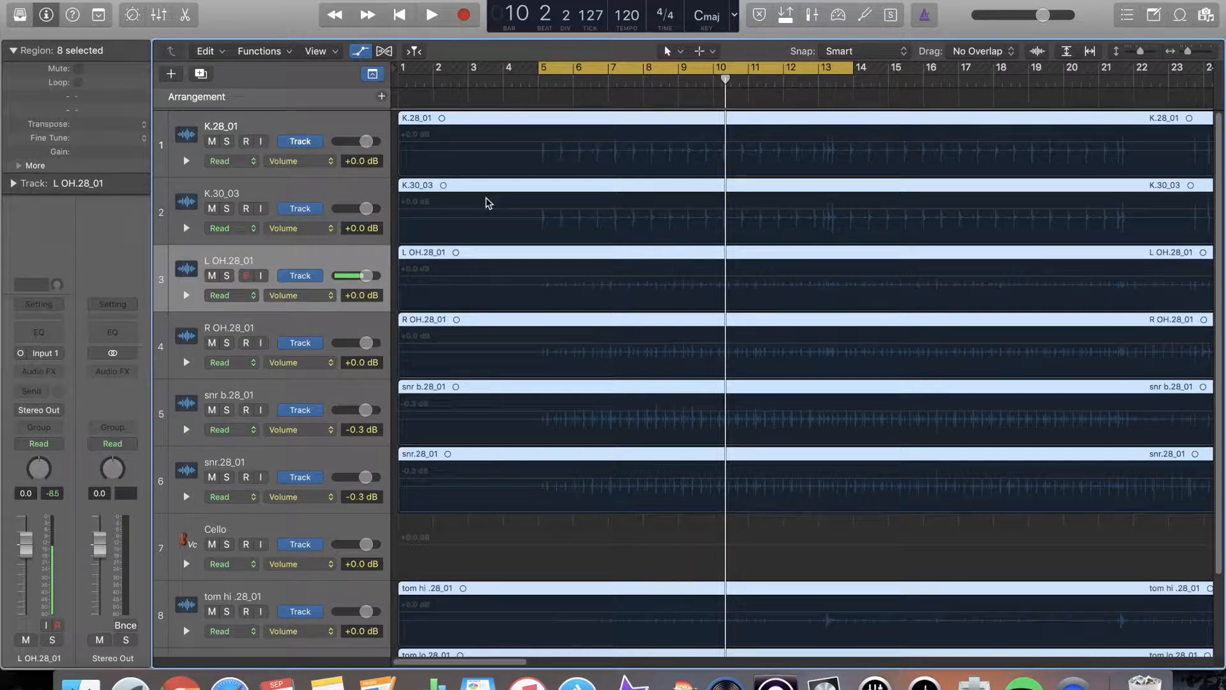
{"action": "left_click", "coordinate": [306, 194]}
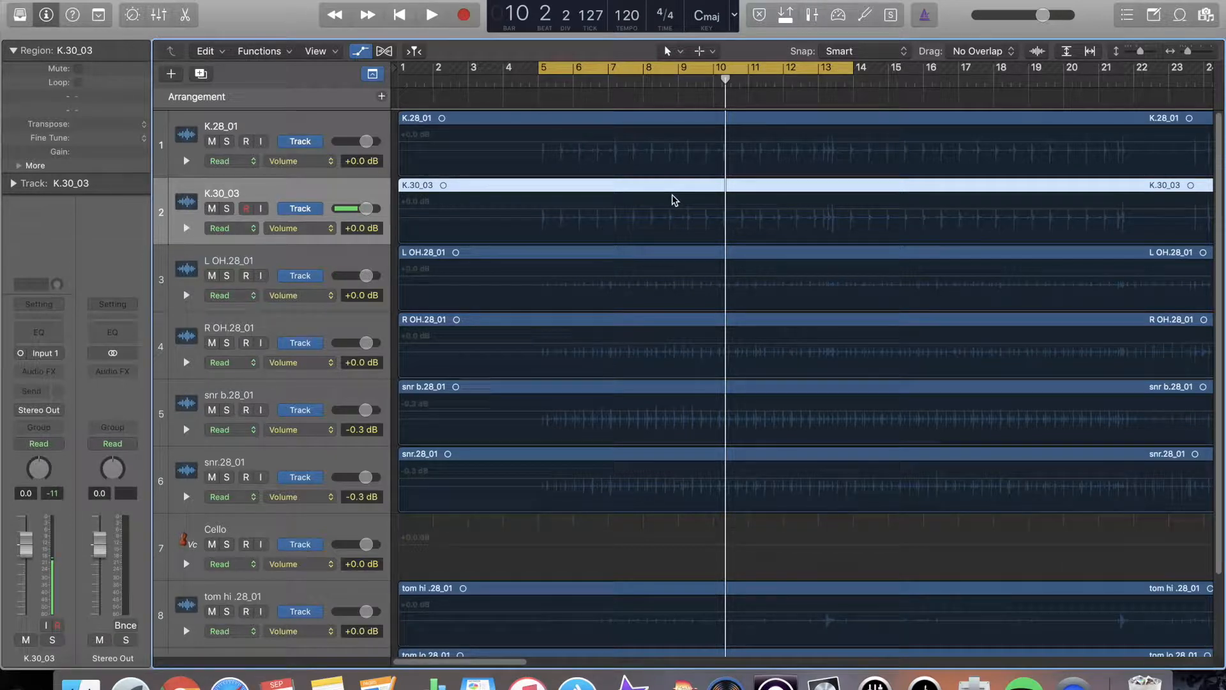
{"action": "left_click", "coordinate": [504, 285]}
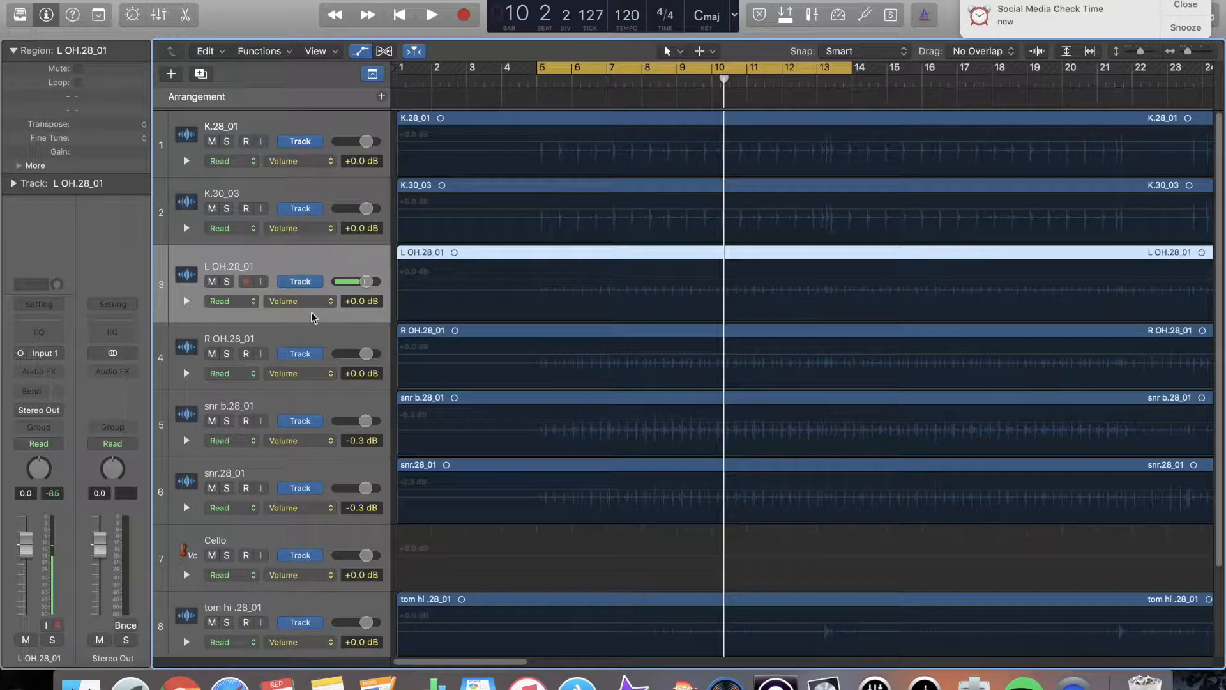
Review the automation parameters and automation modes available for the K.28_01 track, leaving it on Volume and Read.
{"action": "left_click", "coordinate": [299, 161]}
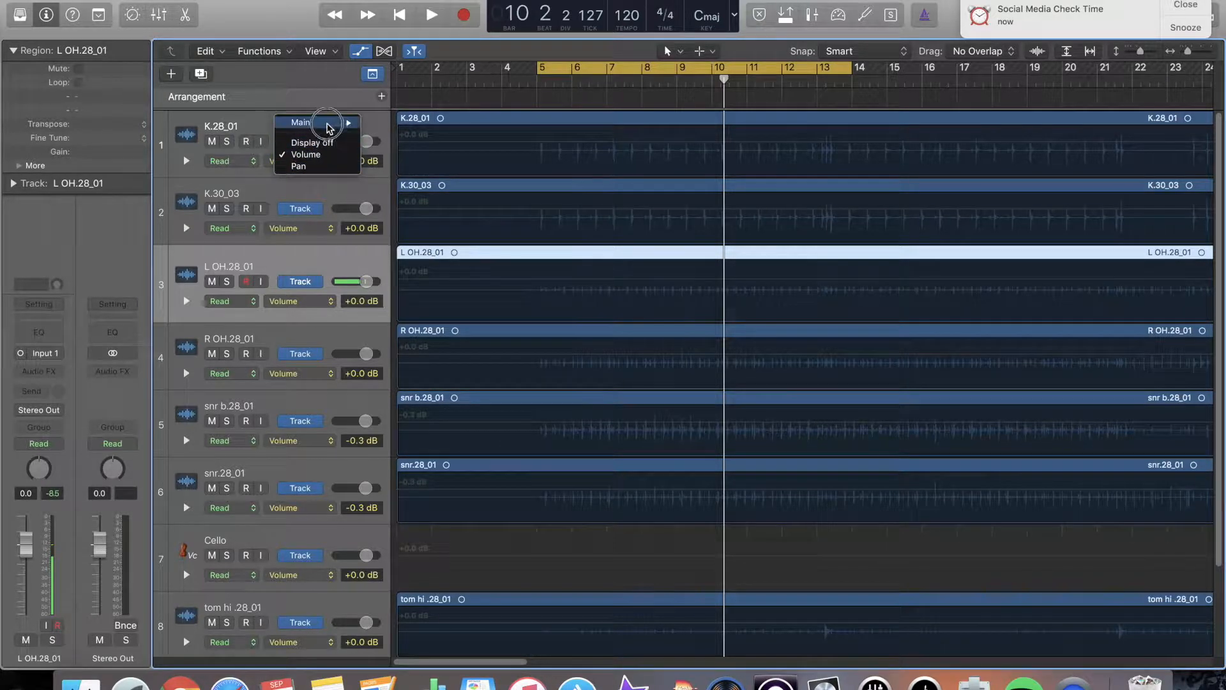
{"action": "mouse_move", "coordinate": [327, 126]}
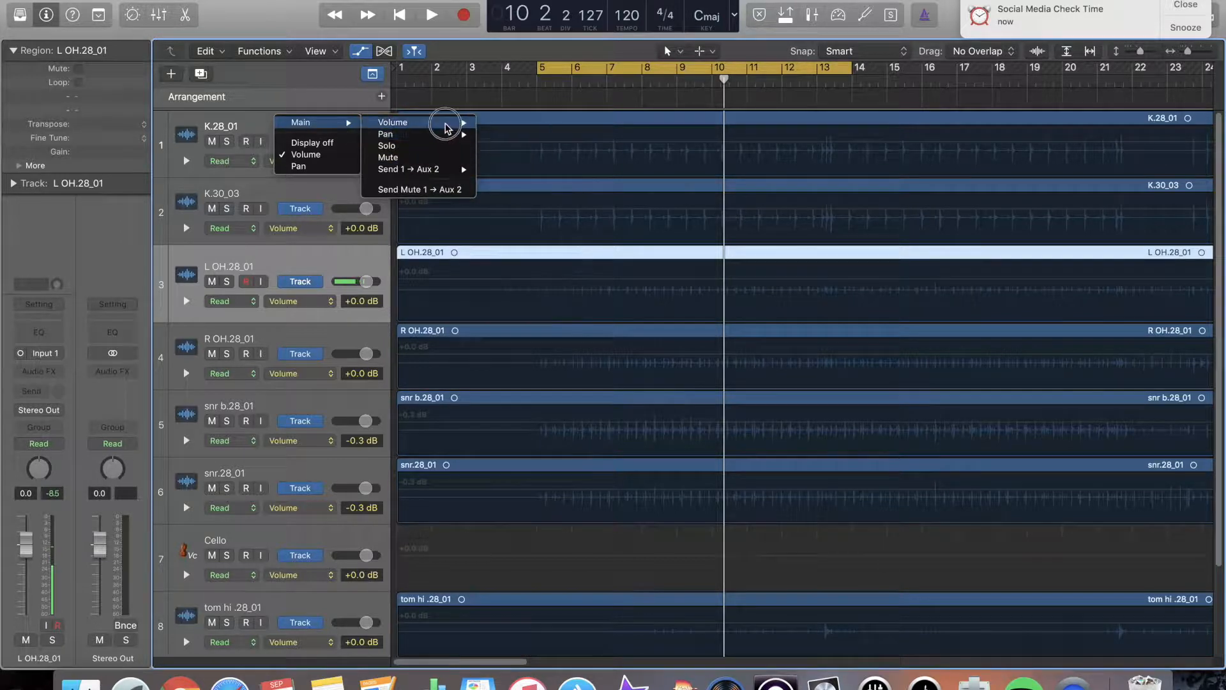
{"action": "left_click", "coordinate": [323, 100]}
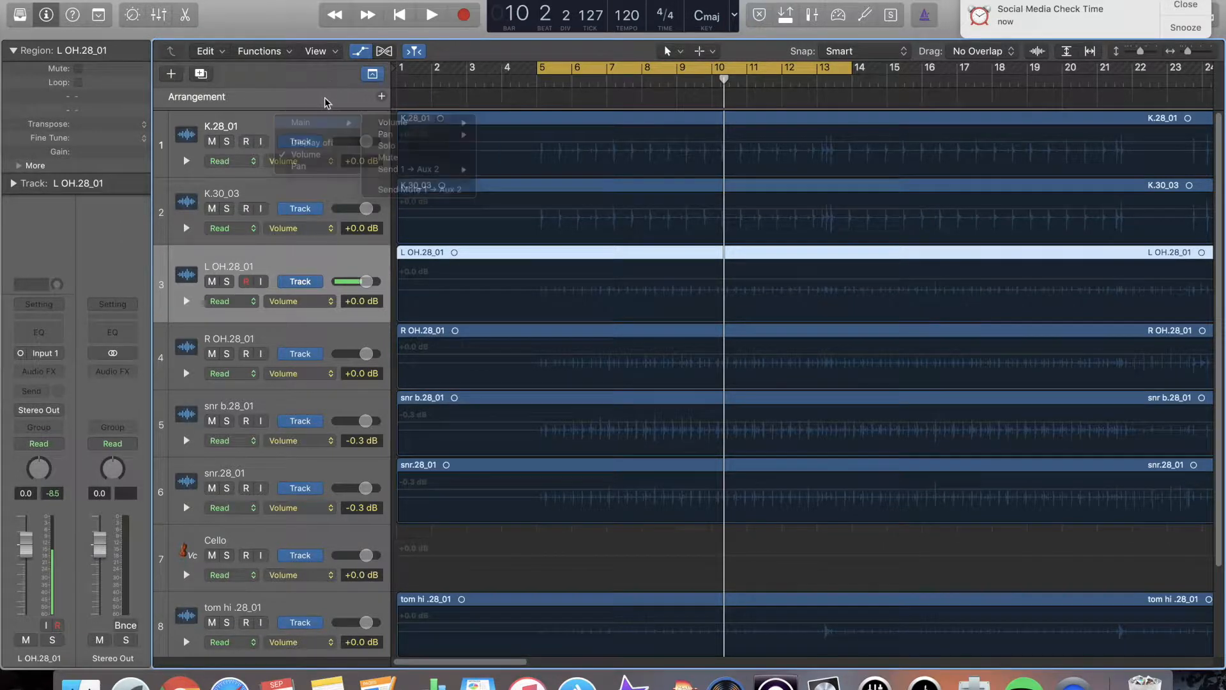
{"action": "left_click", "coordinate": [235, 162]}
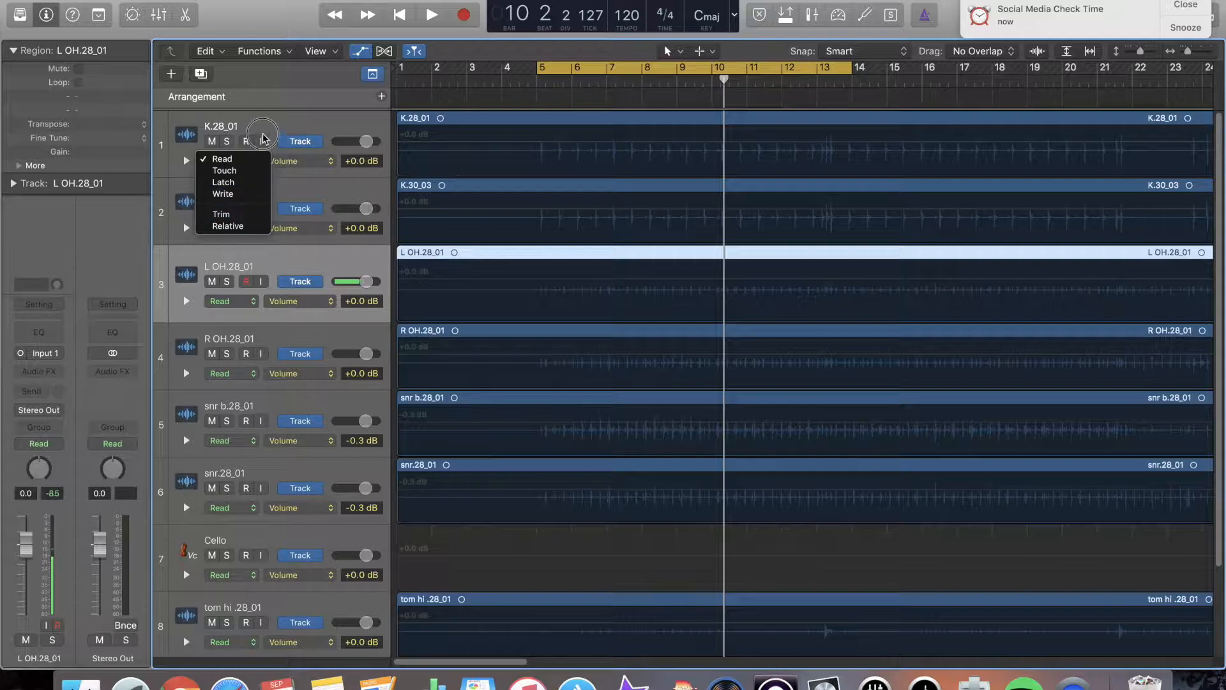
{"action": "left_click", "coordinate": [242, 161]}
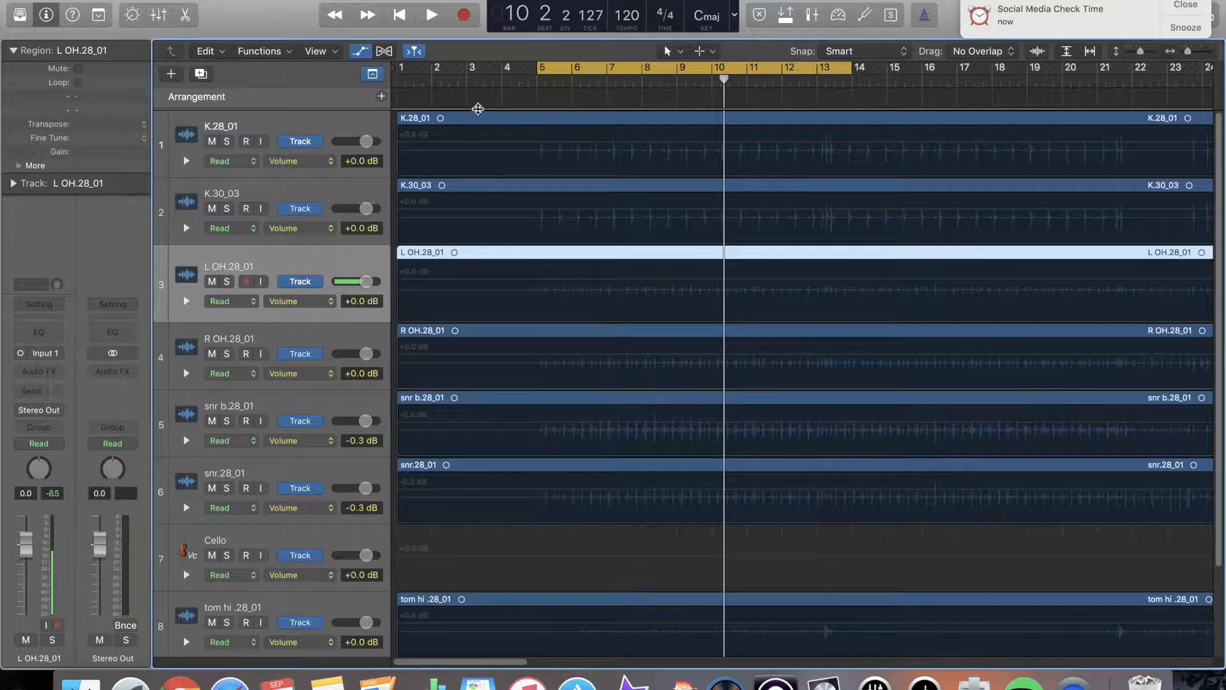
Add volume automation points at +0.0 dB on the K.28_01 track at bar 5, just after bar 6 and at bar 8.
{"action": "left_click", "coordinate": [556, 152]}
{"action": "left_click", "coordinate": [580, 143]}
{"action": "left_click", "coordinate": [642, 142]}
{"action": "left_click", "coordinate": [538, 142]}
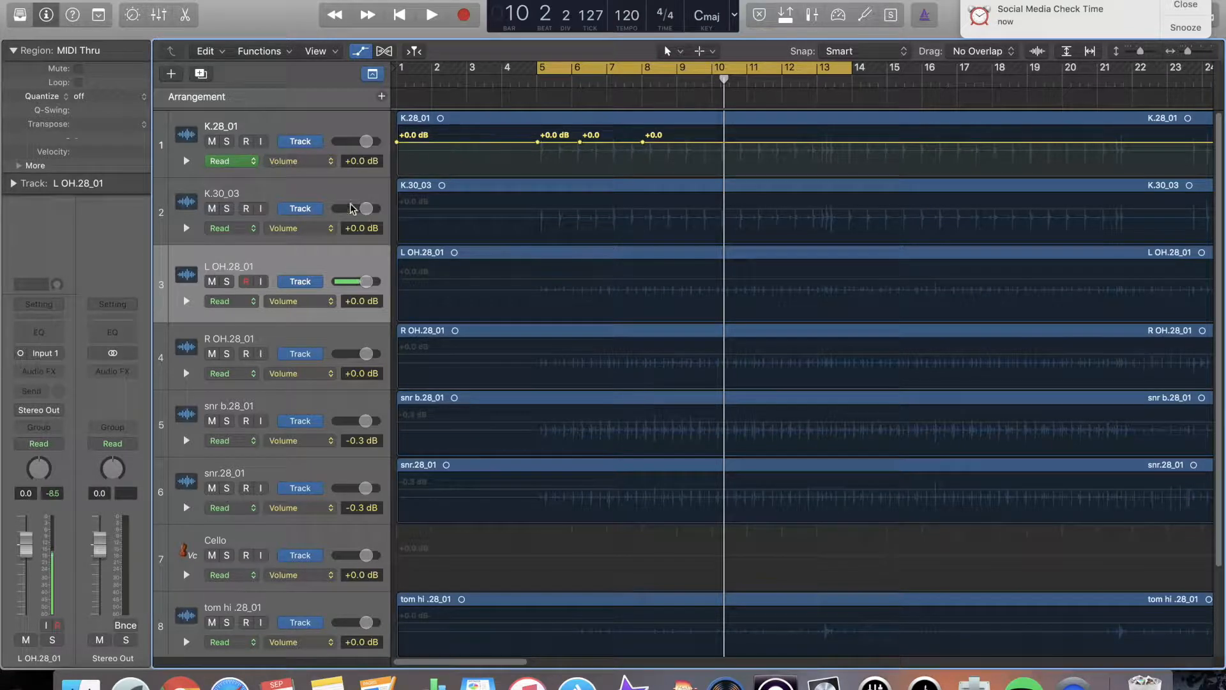
Lower the L OH.28_01 volume fader slightly during playback, to about -0.3 dB.
{"action": "key", "text": "space"}
{"action": "left_click_drag", "start_coordinate": [32, 553], "coordinate": [32, 554]}
{"action": "key", "text": "space"}
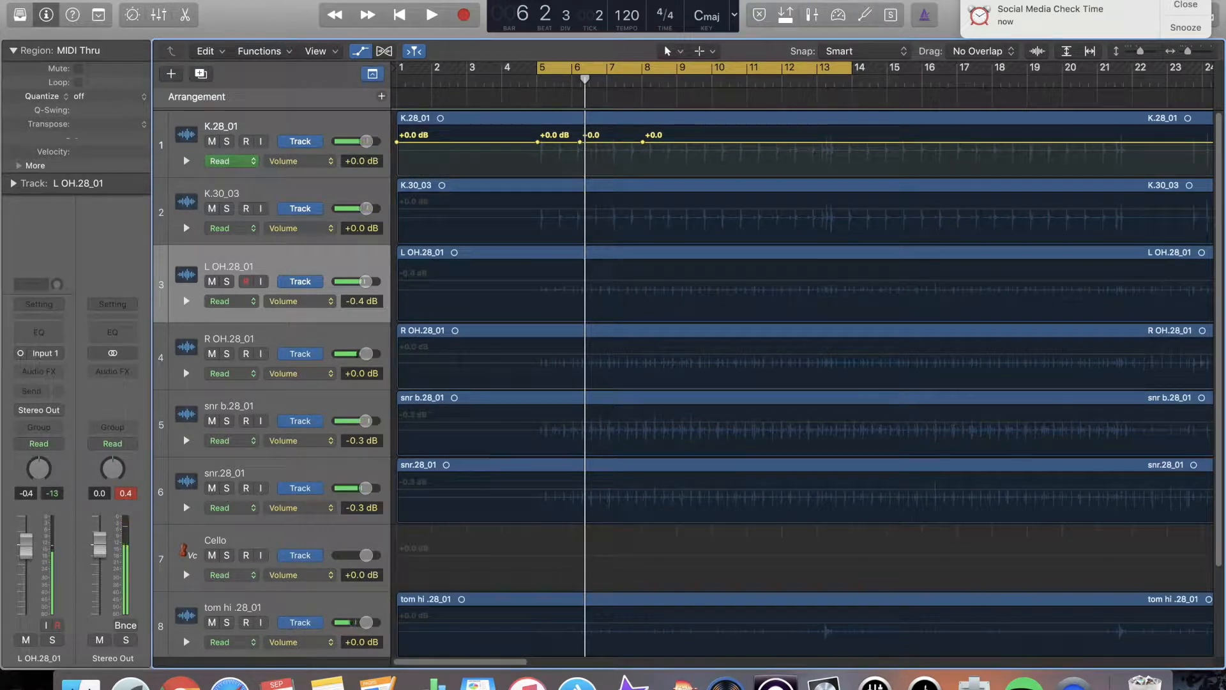
Delete all track automation in the project, clearing the volume points on K.28_01.
{"action": "left_click", "coordinate": [299, 161]}
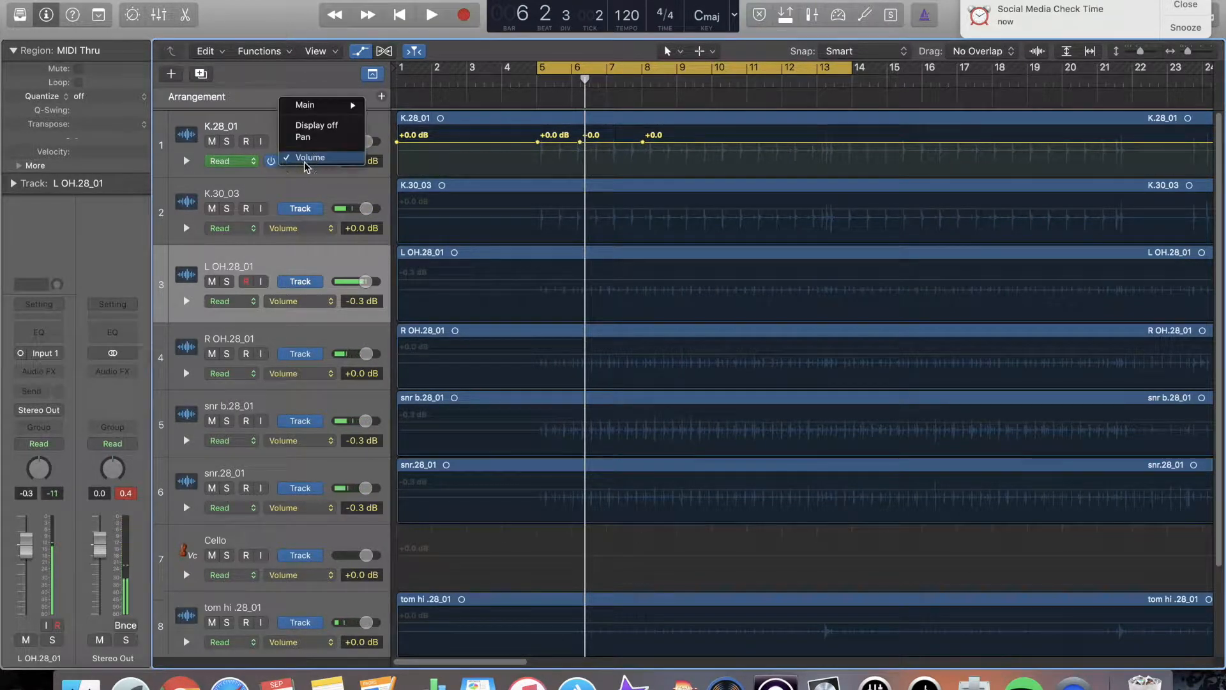
{"action": "left_click", "coordinate": [379, 178]}
{"action": "left_click", "coordinate": [322, 0]}
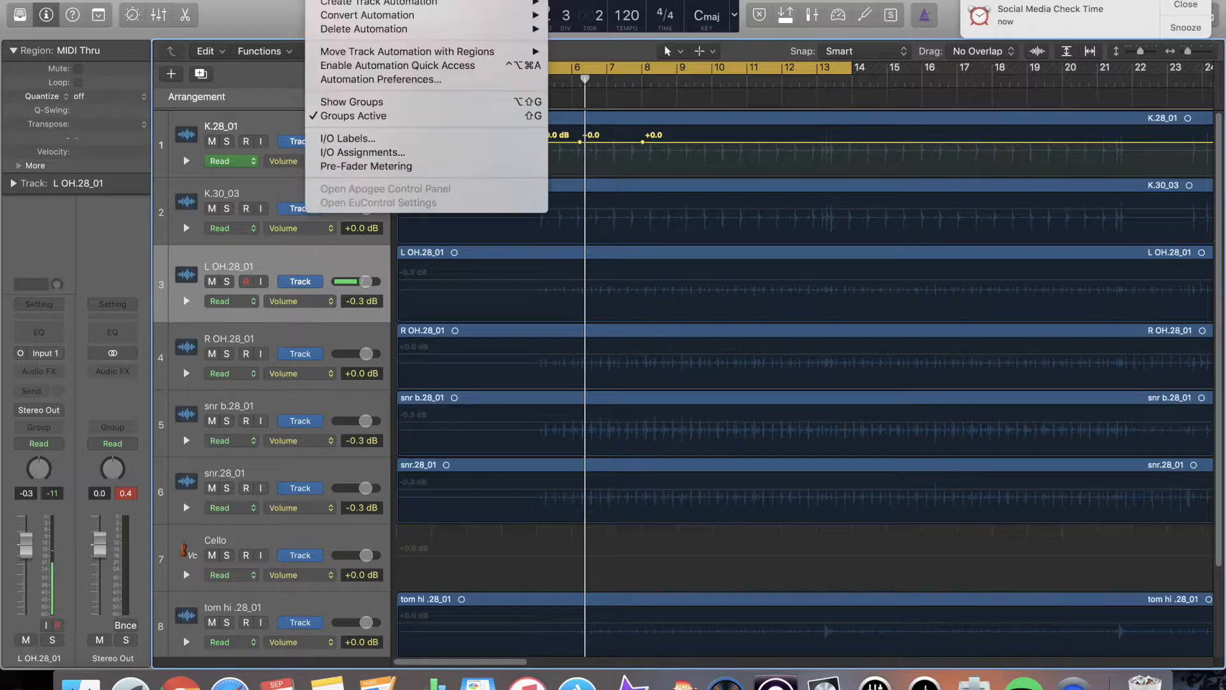
{"action": "mouse_move", "coordinate": [353, 31]}
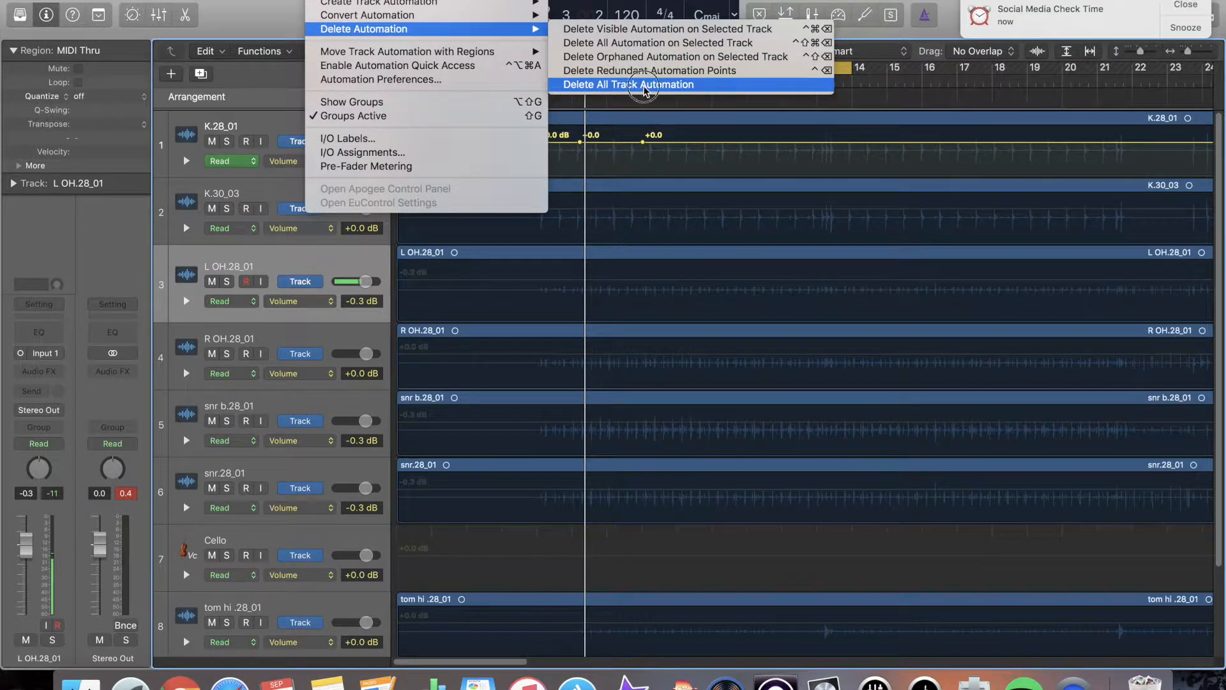
{"action": "left_click", "coordinate": [639, 84]}
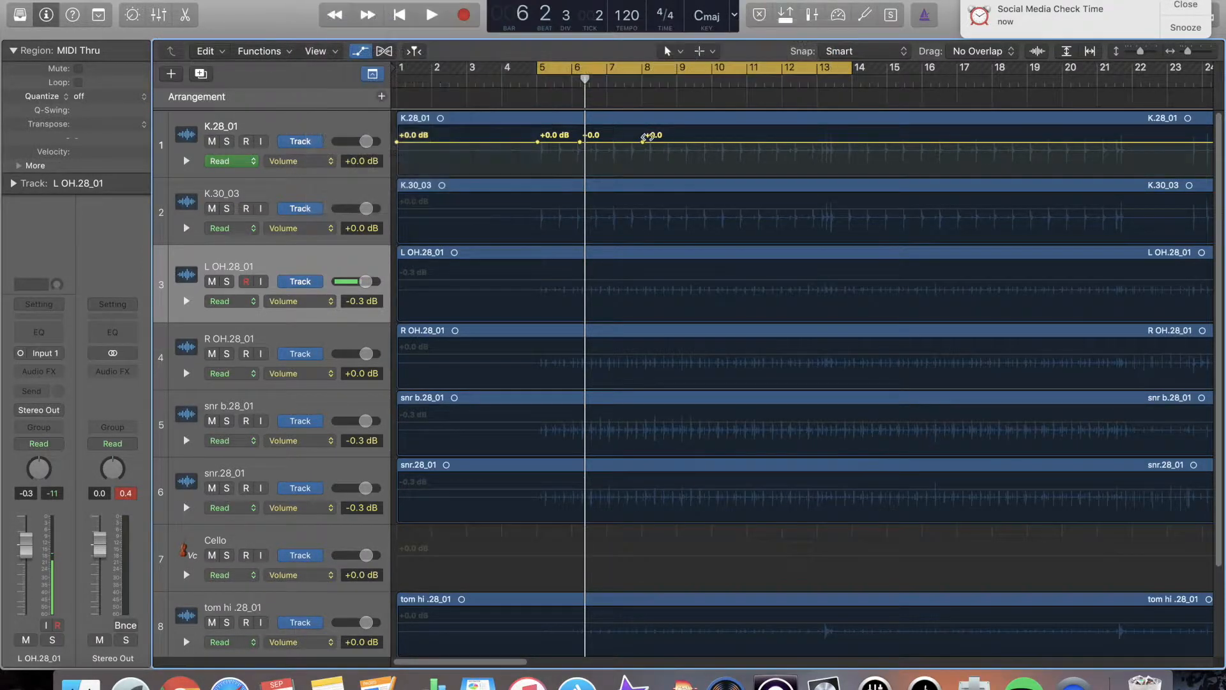
{"action": "left_click", "coordinate": [309, 169]}
{"action": "left_click", "coordinate": [322, 148]}
Record volume fader moves on K.28_01 in Touch mode during playback from bar 5, and undo the resulting volume automation.
{"action": "left_click", "coordinate": [226, 161]}
{"action": "left_click", "coordinate": [225, 170]}
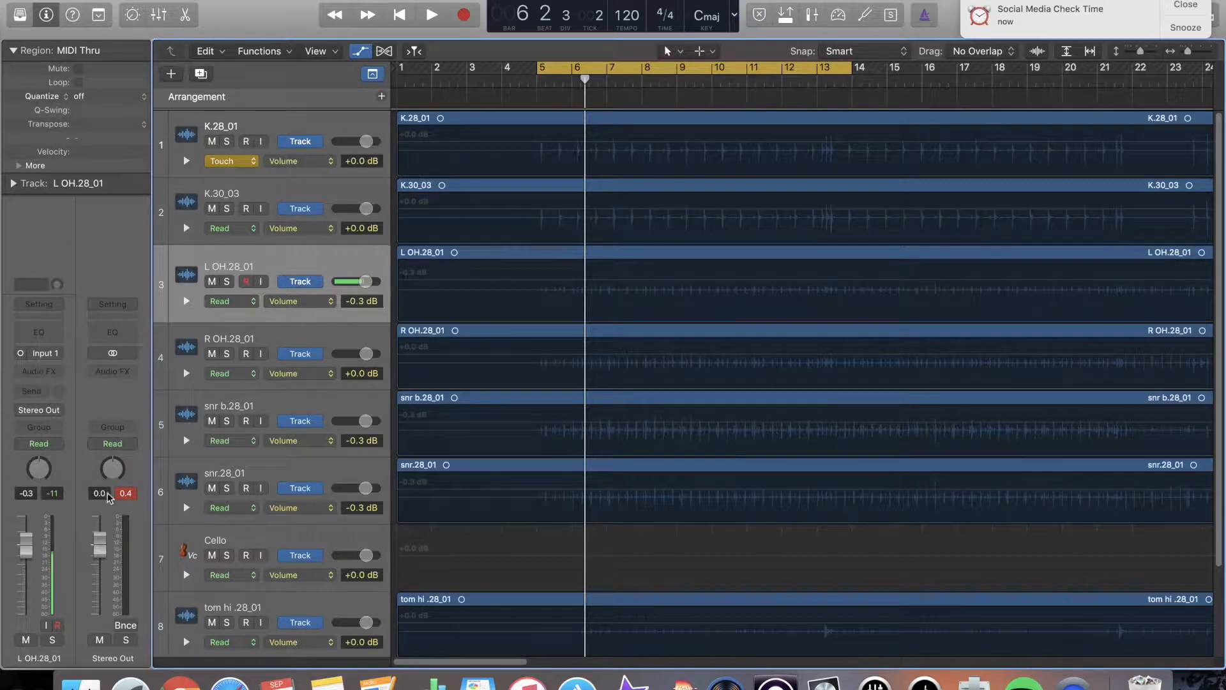
{"action": "left_click", "coordinate": [469, 148]}
{"action": "key", "text": "space"}
{"action": "left_click_drag", "start_coordinate": [23, 554], "coordinate": [29, 526]}
{"action": "key", "text": "space"}
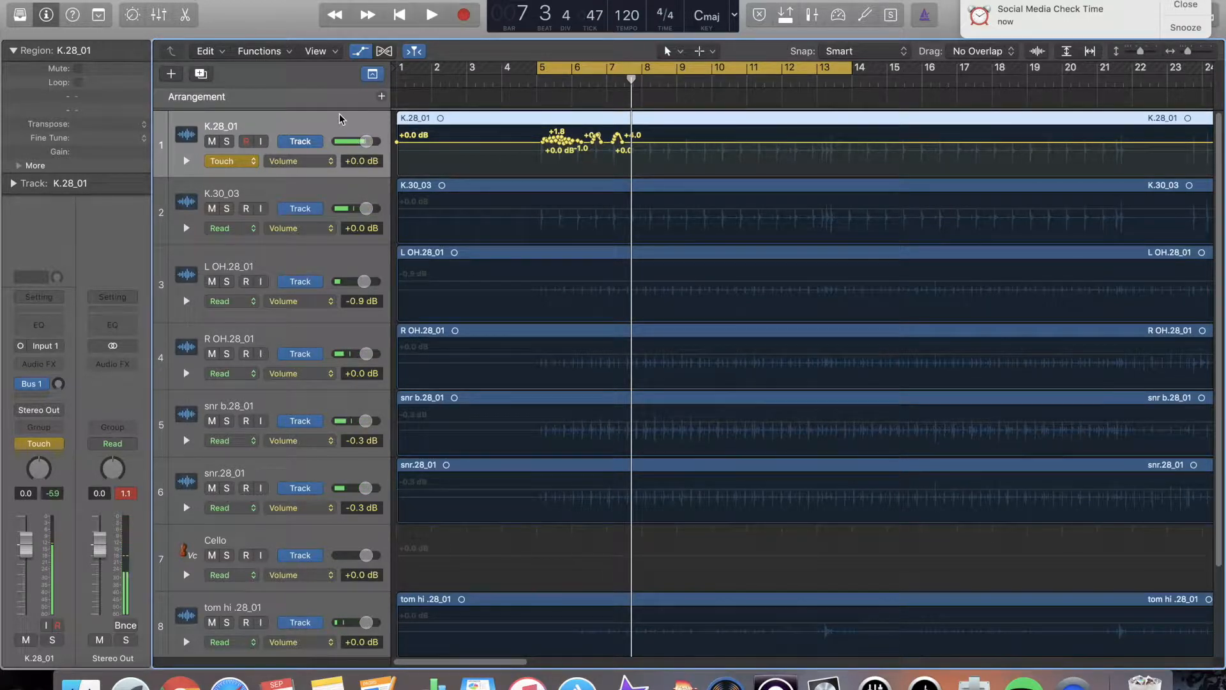
{"action": "key", "text": "super+z"}
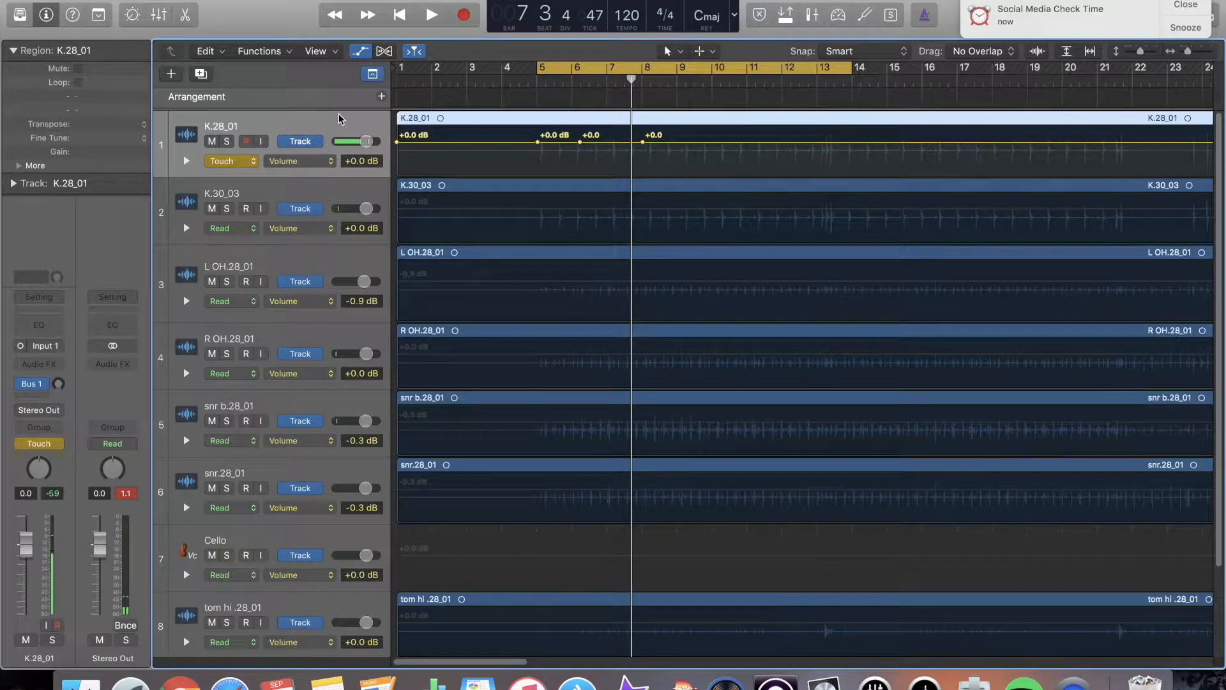
{"action": "key", "text": "super+z"}
Record volume fader moves on K.28_01 in Latch mode up to about +3.6 dB during playback, and undo the recorded automation.
{"action": "left_click", "coordinate": [229, 161]}
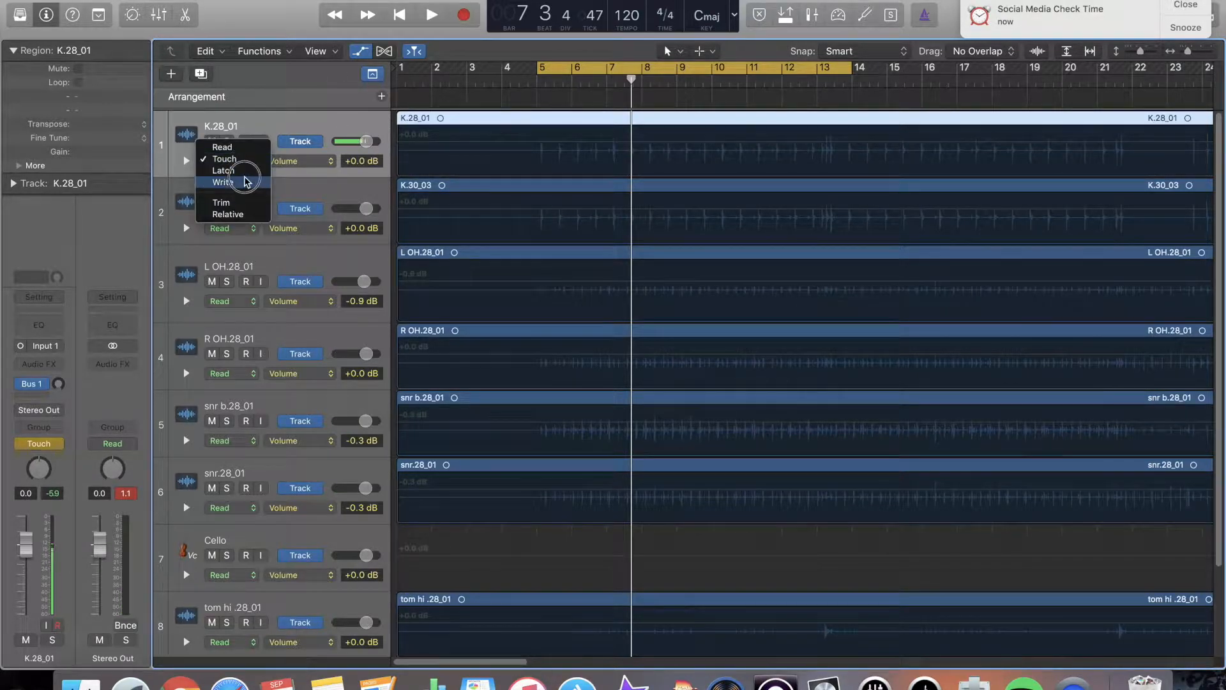
{"action": "left_click", "coordinate": [245, 170]}
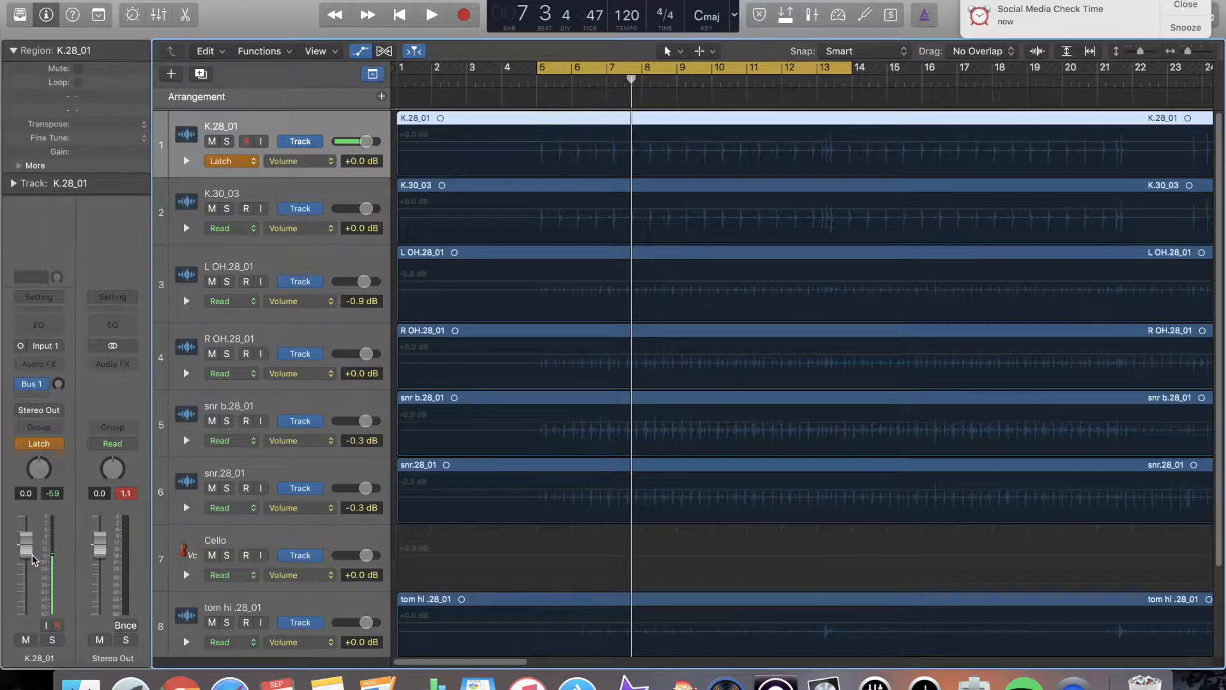
{"action": "key", "text": "space"}
{"action": "left_click_drag", "start_coordinate": [30, 549], "coordinate": [28, 538]}
{"action": "key", "text": "space"}
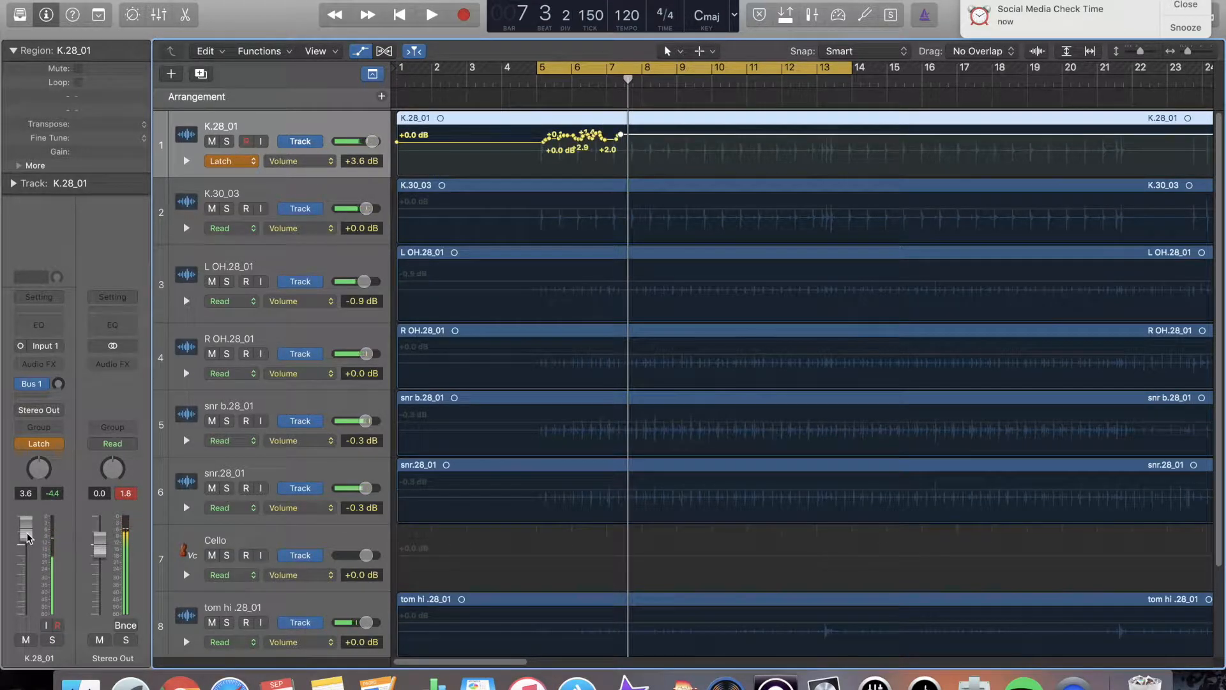
{"action": "key", "text": "super+z"}
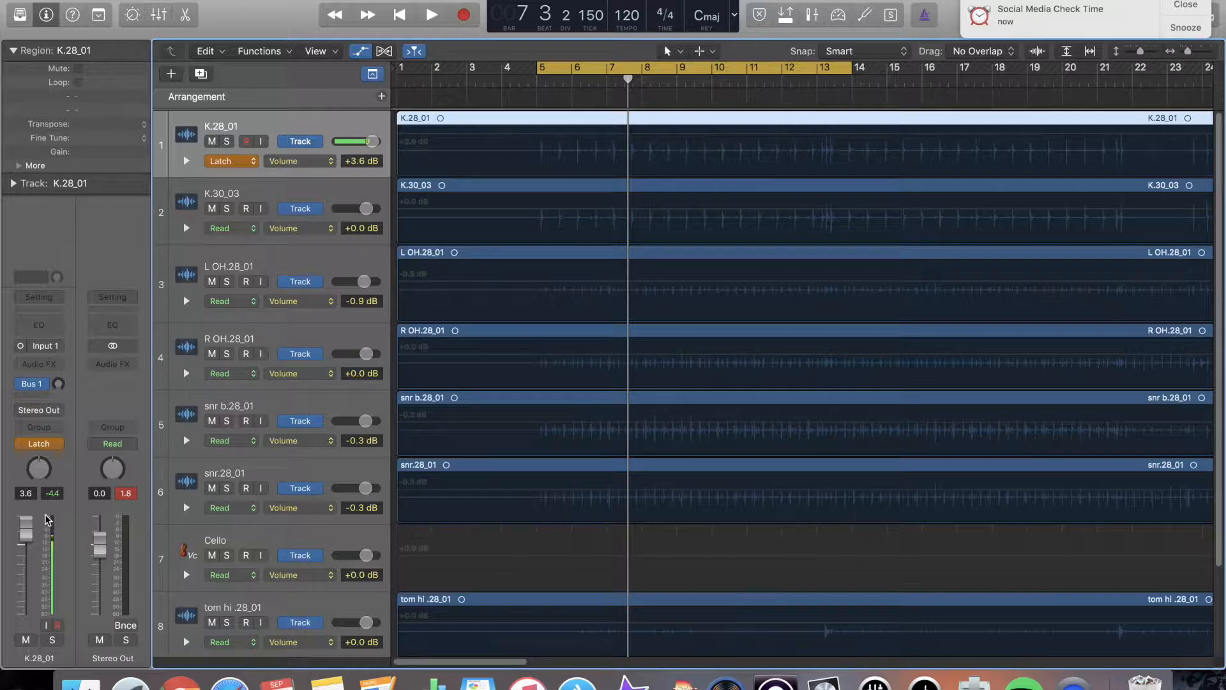
Set the K.28_01 track's automation mode to Touch and its volume to about -0.1 dB.
{"action": "left_click", "coordinate": [58, 454]}
{"action": "left_click", "coordinate": [51, 429]}
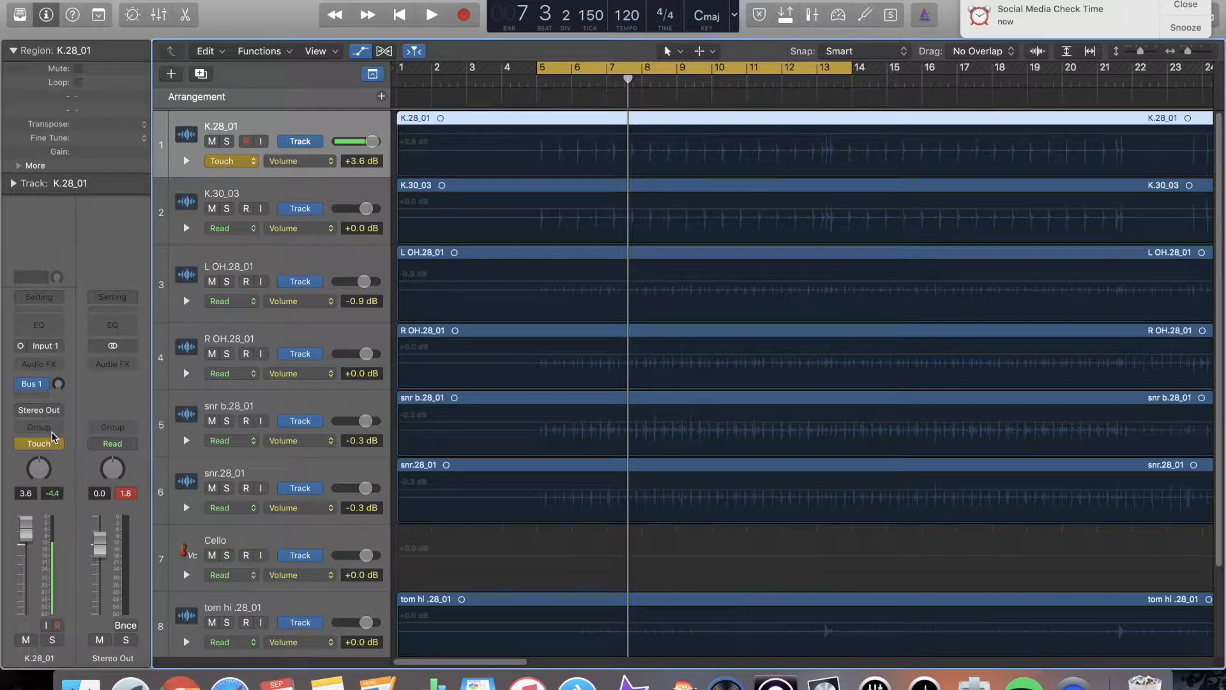
{"action": "left_click_drag", "start_coordinate": [27, 530], "coordinate": [27, 546]}
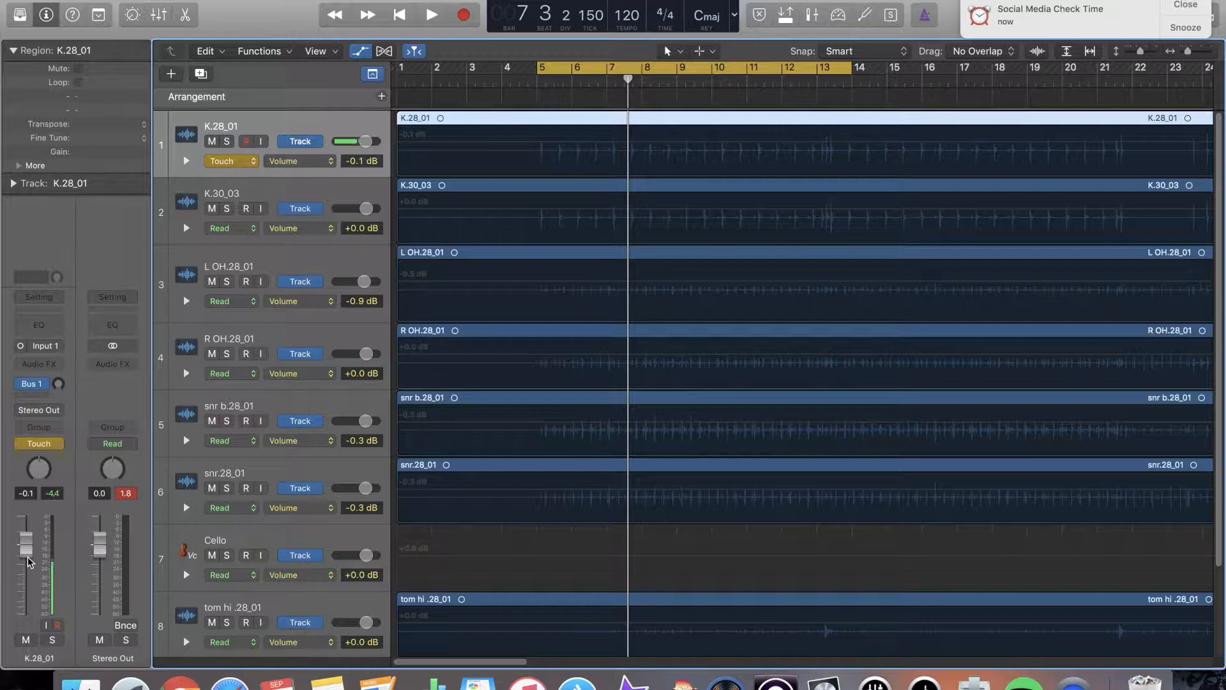
Switch K.28_01 to Write mode, accepting the warning, and record fader moves during playback from bar 5, ending at about +0.8 dB.
{"action": "left_click", "coordinate": [53, 443]}
{"action": "left_click", "coordinate": [52, 463]}
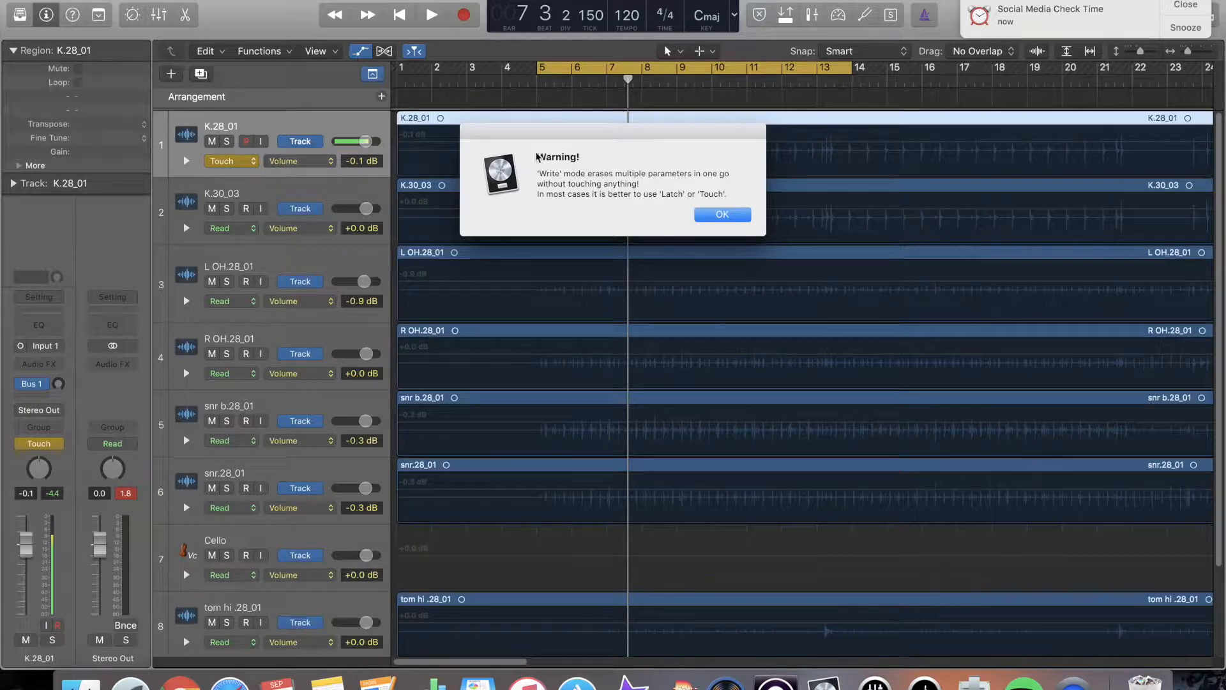
{"action": "left_click", "coordinate": [709, 214]}
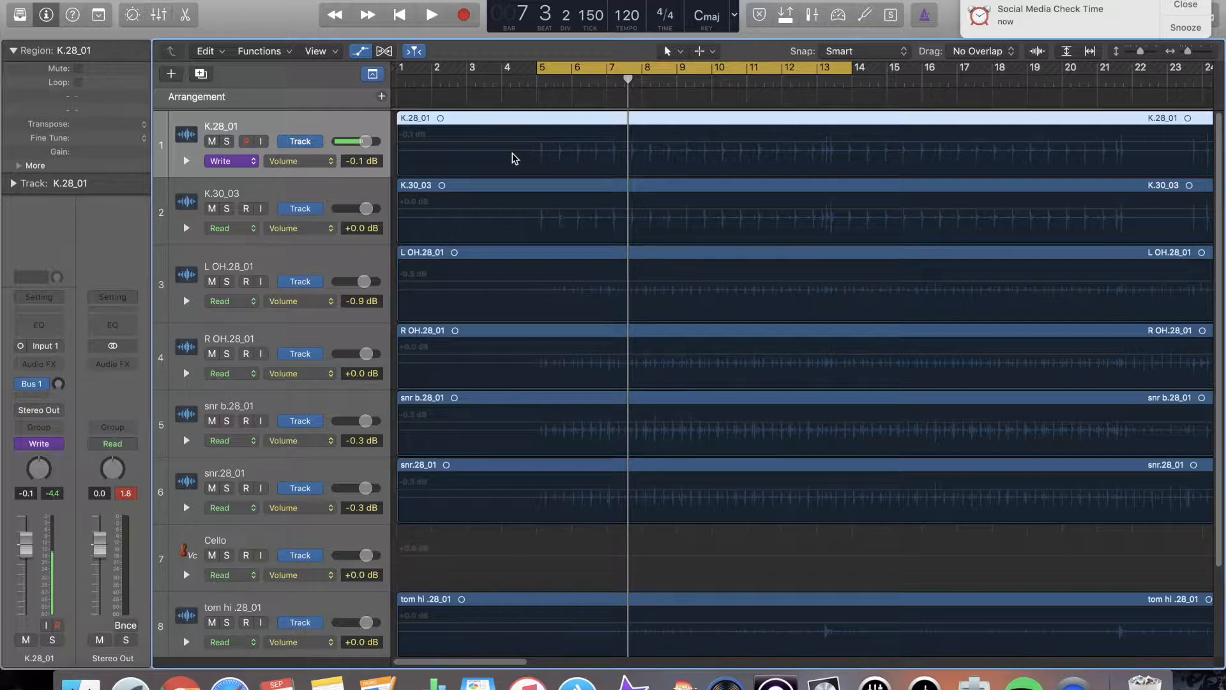
{"action": "key", "text": "space"}
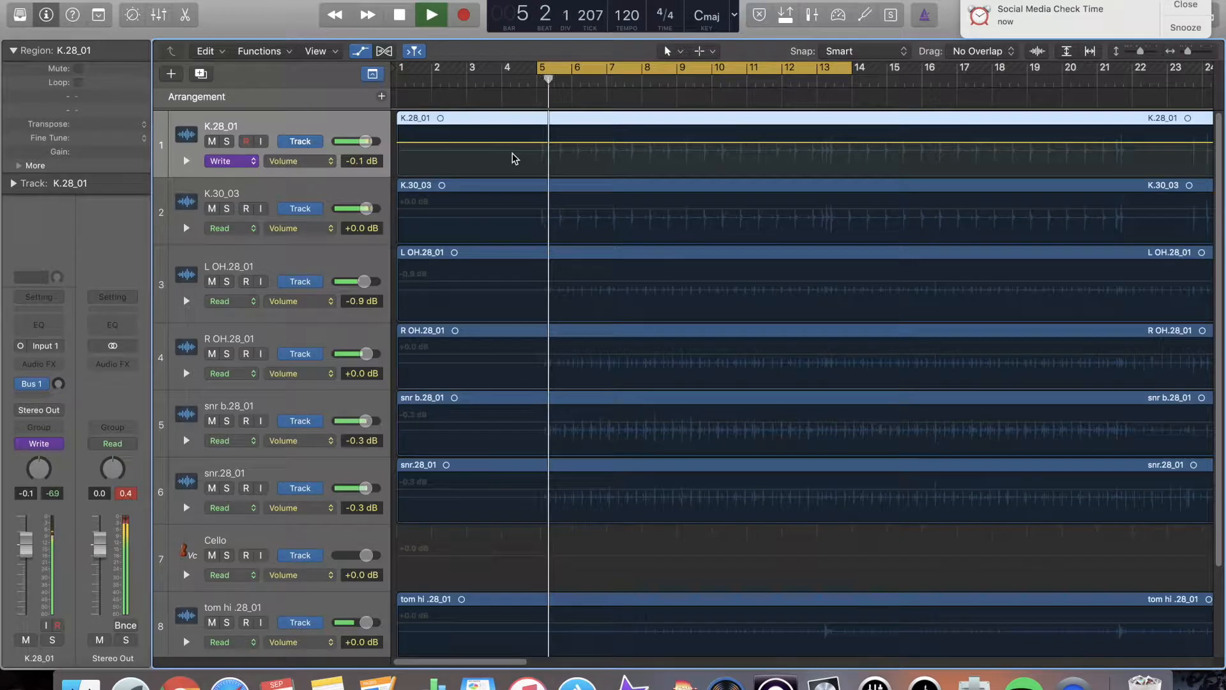
{"action": "left_click_drag", "start_coordinate": [26, 545], "coordinate": [25, 541]}
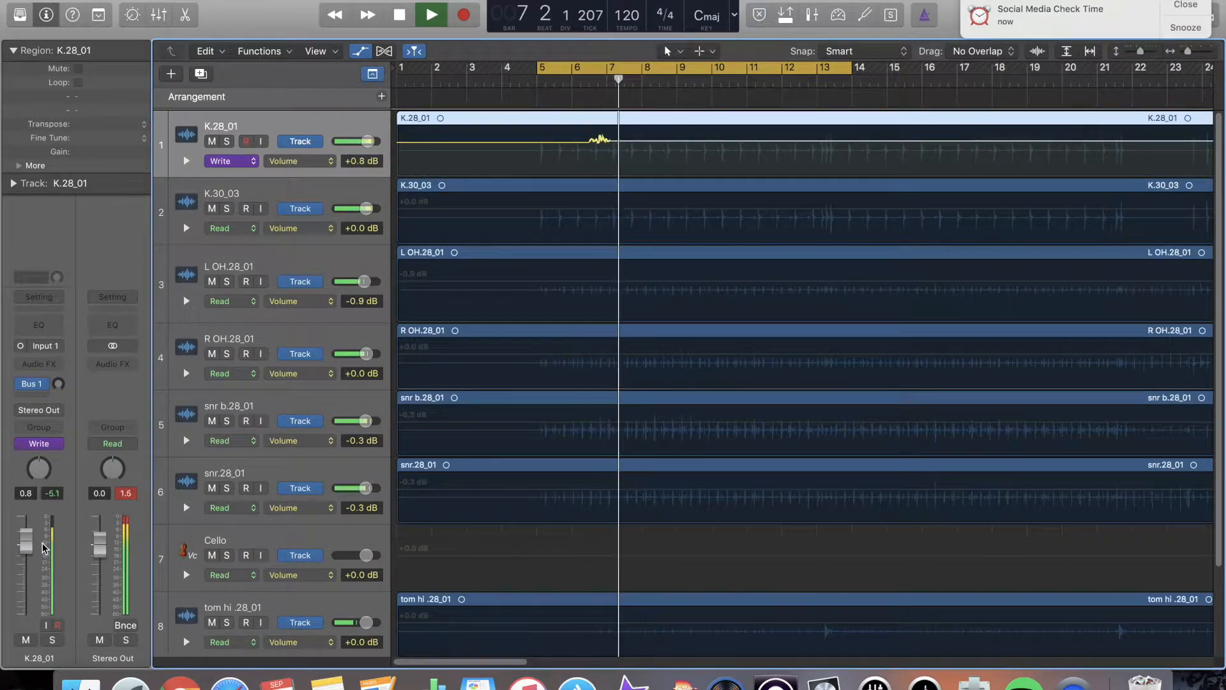
{"action": "key", "text": "space"}
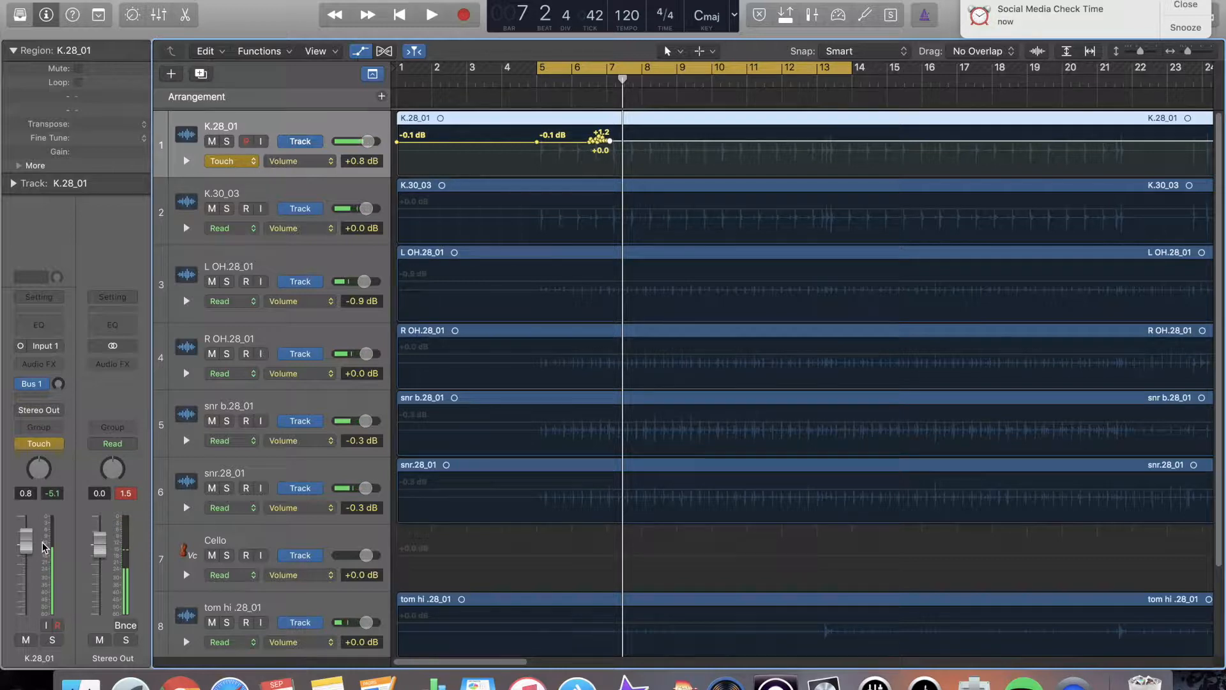
Switch K.28_01 to Write mode and play from bar 5 without moving the fader, overwriting its existing volume automation.
{"action": "key", "text": "space"}
{"action": "key", "text": "space"}
{"action": "left_click", "coordinate": [45, 444]}
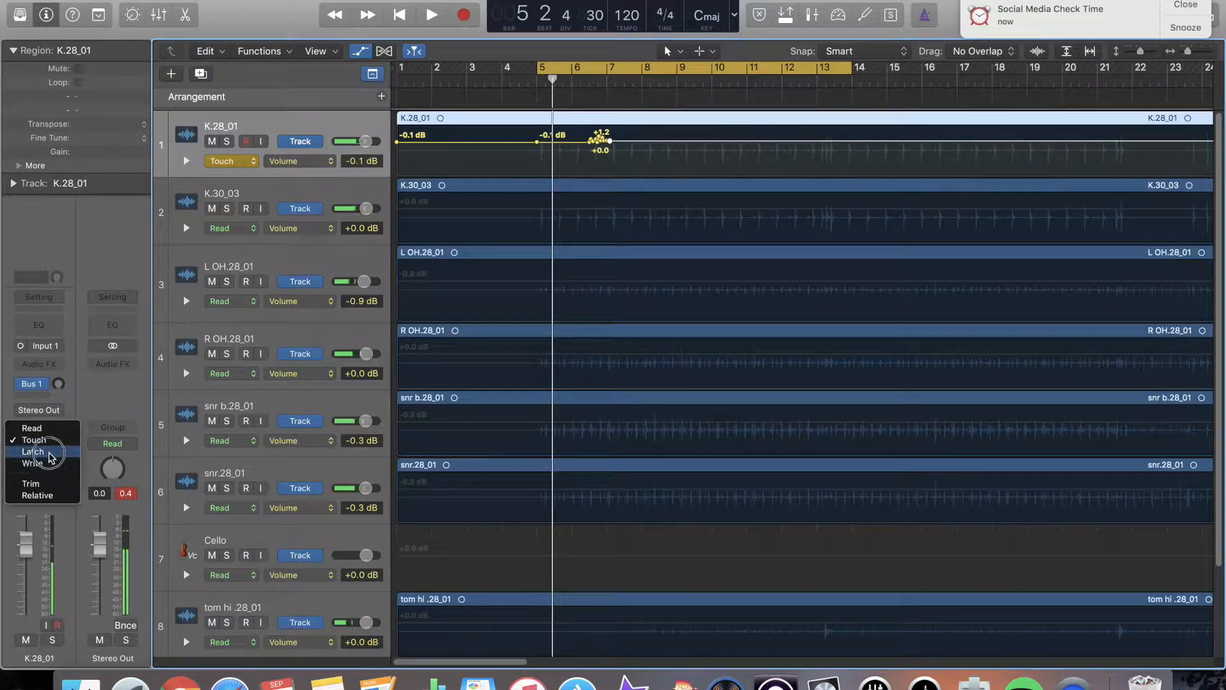
{"action": "left_click", "coordinate": [48, 464]}
{"action": "key", "text": "space"}
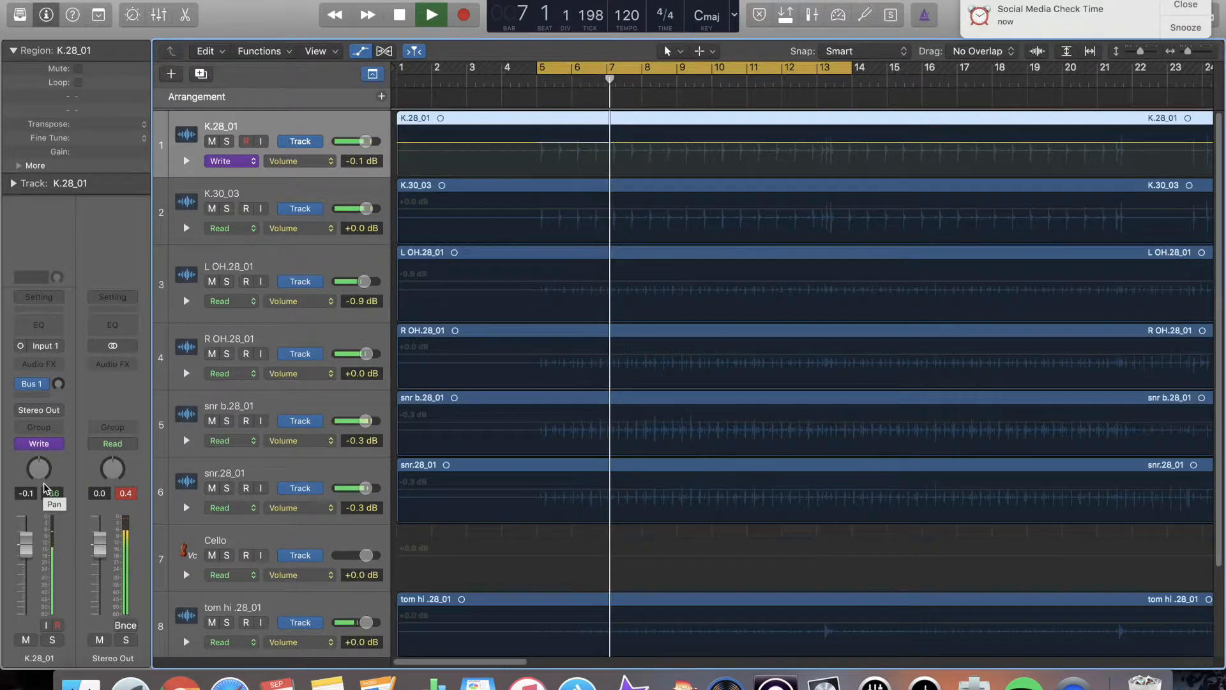
{"action": "key", "text": "space"}
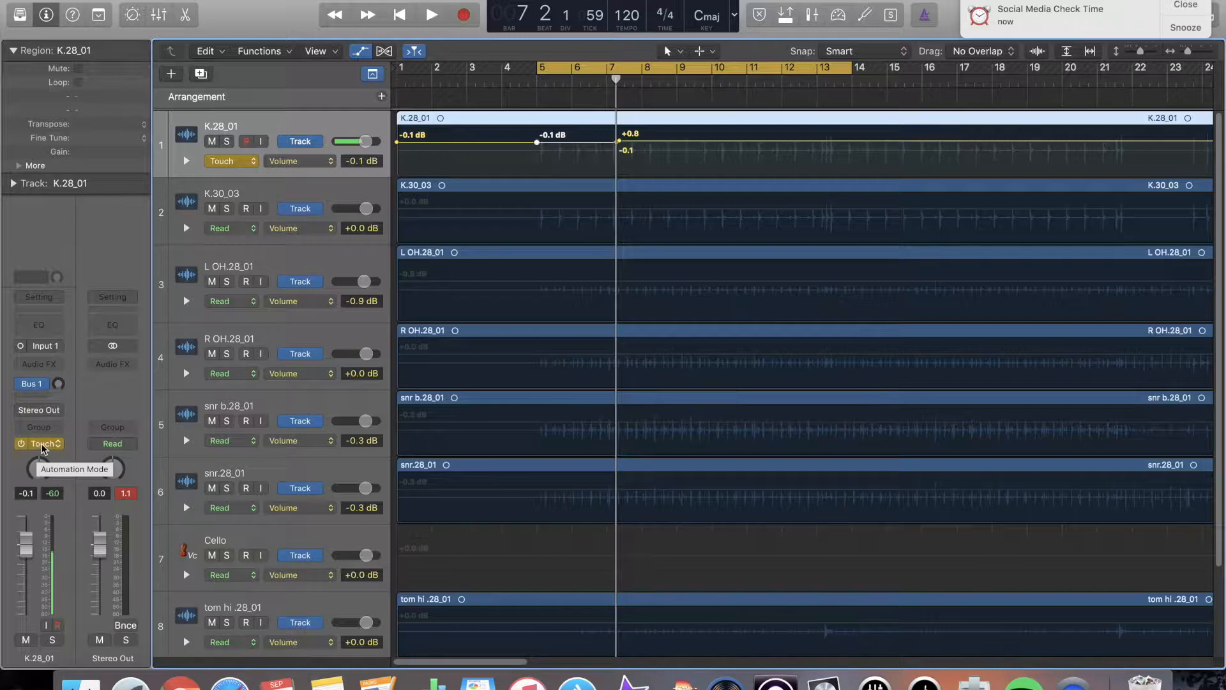
Keep K.28_01 in Touch mode and record rising and falling volume fader moves during playback from bar 5 to about bar 8.
{"action": "left_click", "coordinate": [42, 443]}
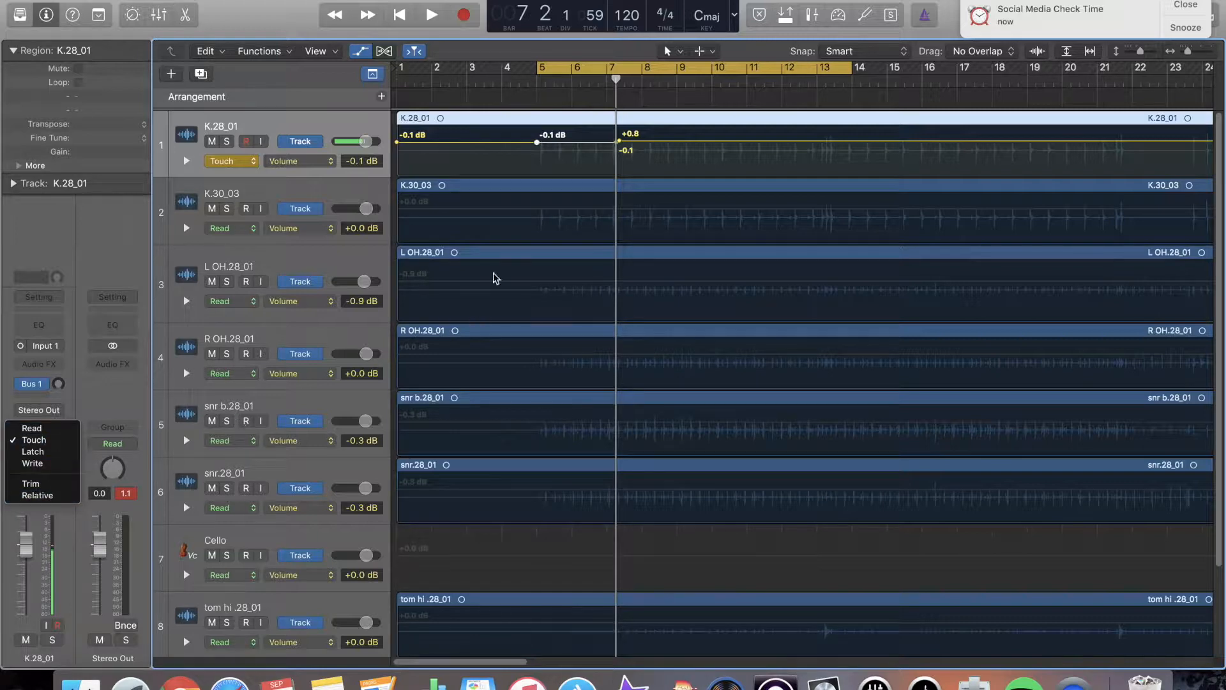
{"action": "left_click", "coordinate": [36, 440]}
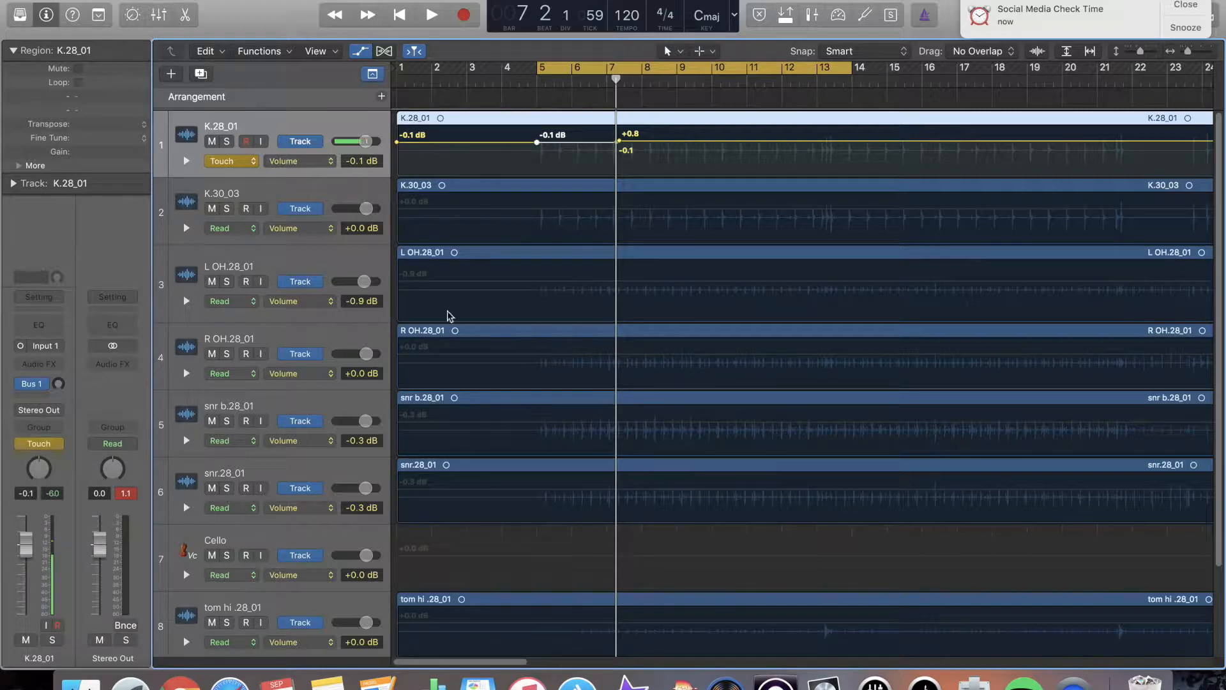
{"action": "key", "text": "space"}
{"action": "mouse_move", "coordinate": [26, 544]}
{"action": "left_mouse_down"}
{"action": "mouse_move", "coordinate": [26, 520]}
{"action": "mouse_move", "coordinate": [27, 576]}
{"action": "mouse_move", "coordinate": [26, 539]}
{"action": "left_mouse_up"}
{"action": "key", "text": "space"}
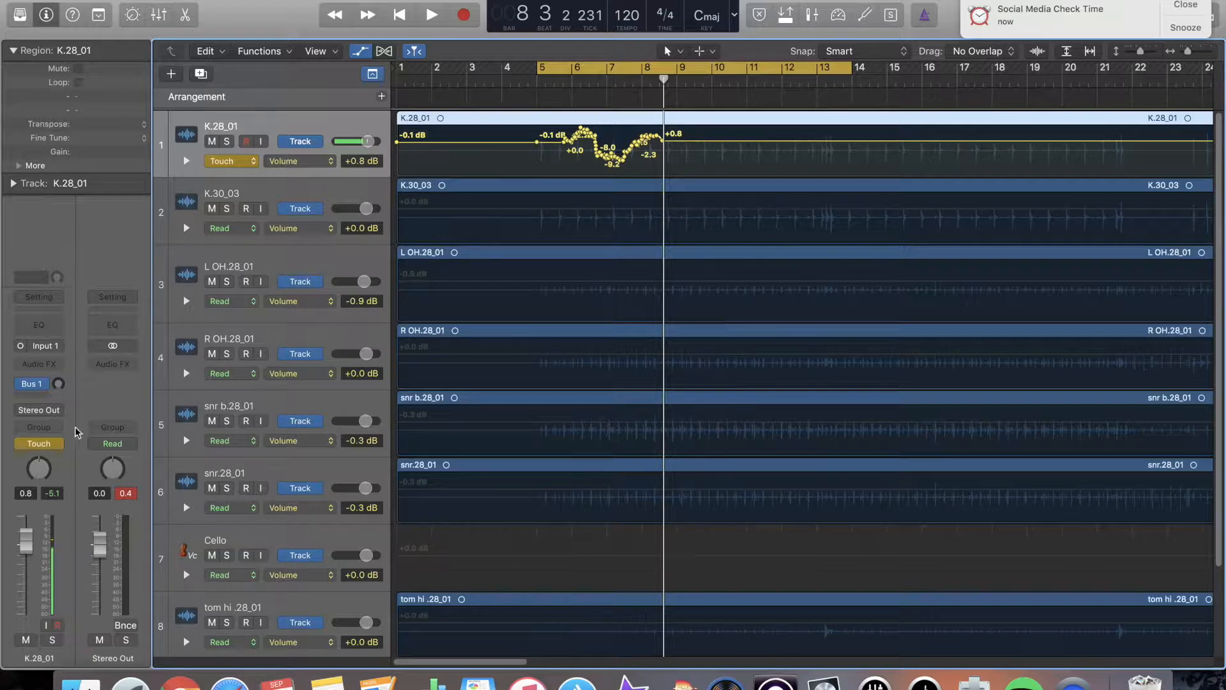
Turn on Relative for K.28_01's Touch automation and show the track's automation subtrack.
{"action": "left_click", "coordinate": [38, 443]}
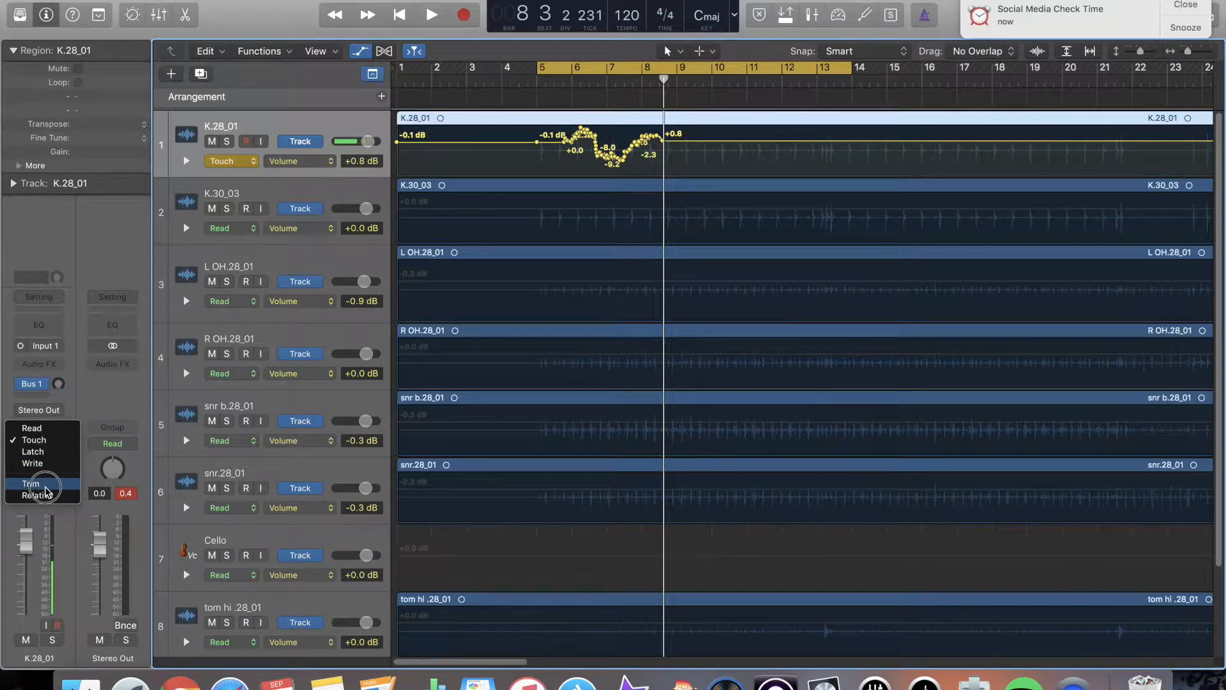
{"action": "left_click", "coordinate": [48, 496]}
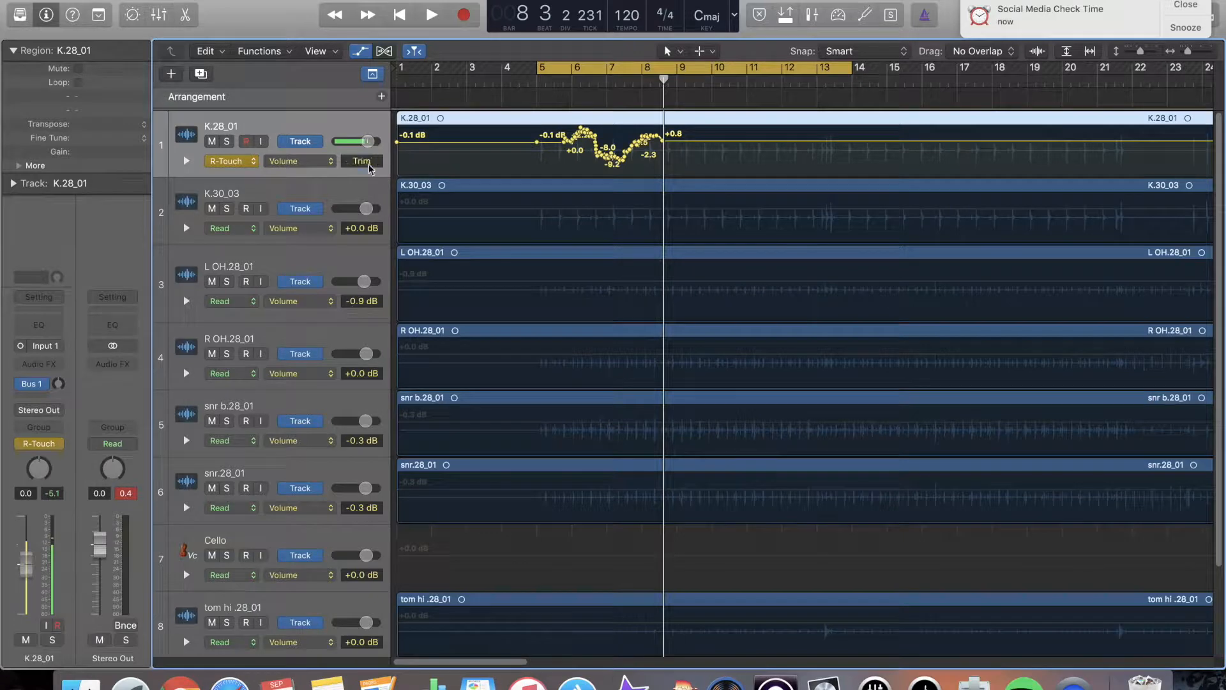
{"action": "left_click", "coordinate": [186, 162]}
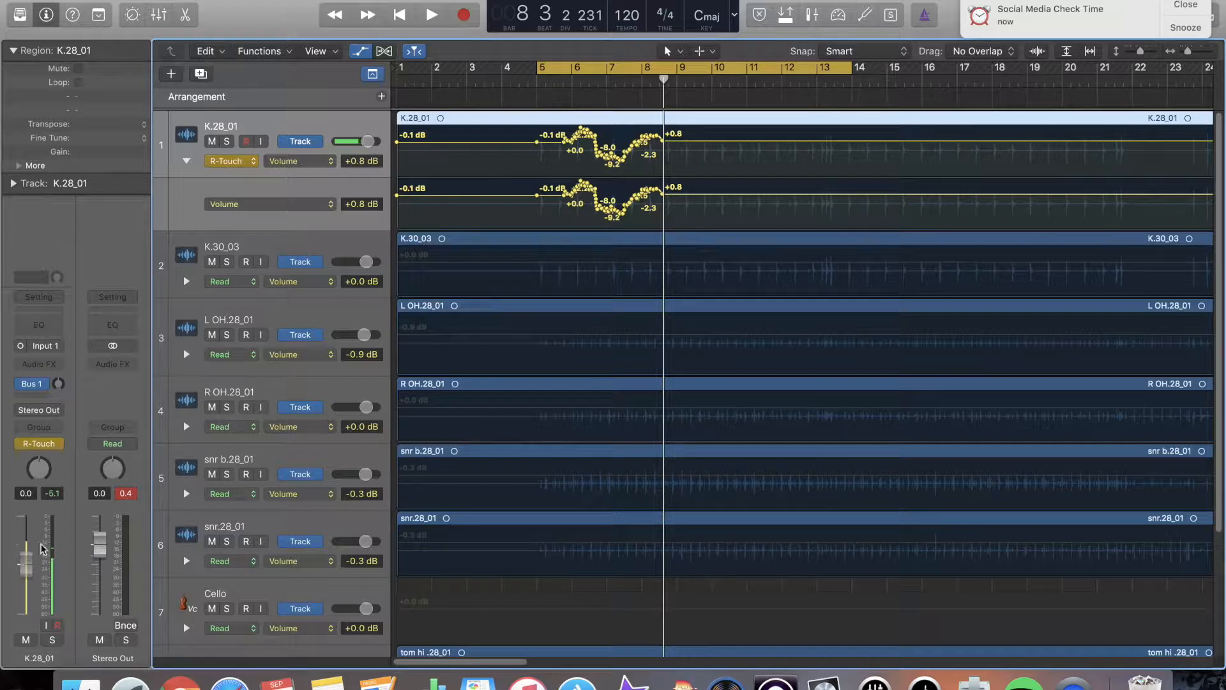
Record a relative volume reduction to about -7 dB on K.28_01 during playback from bar 5 to about bar 8.
{"action": "left_click", "coordinate": [535, 83]}
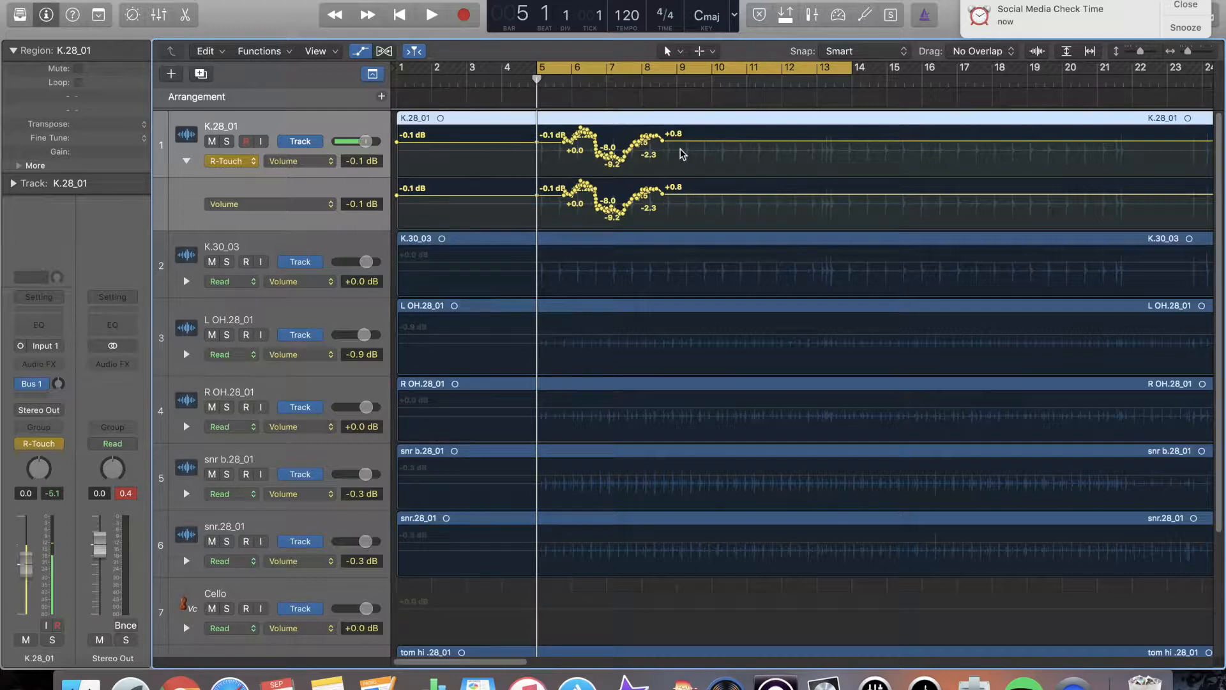
{"action": "key", "text": "space"}
{"action": "left_click_drag", "start_coordinate": [25, 566], "coordinate": [26, 590]}
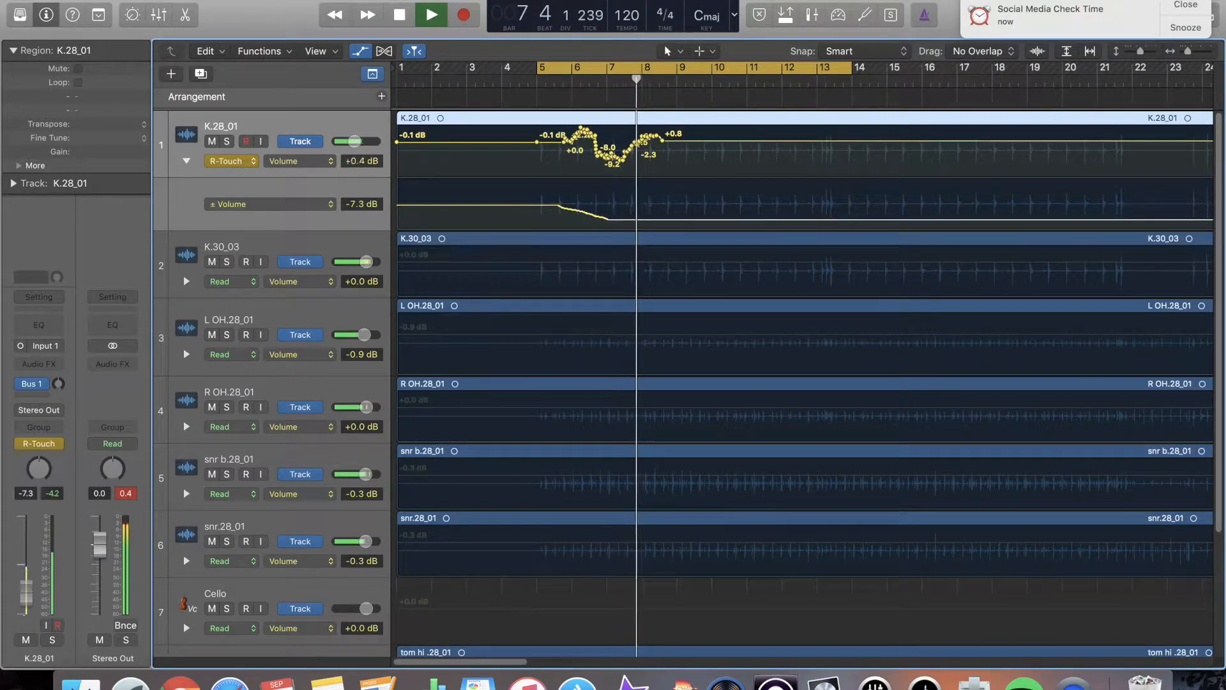
{"action": "key", "text": "space"}
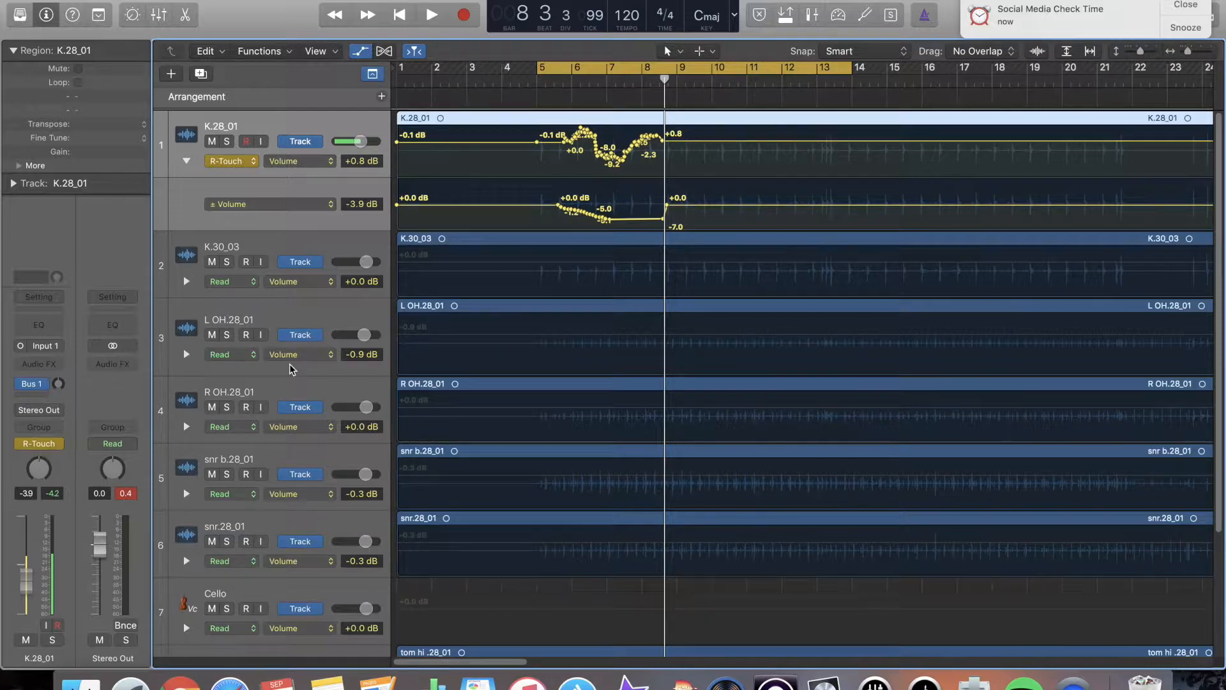
Turn off Relative for K.28_01 and play back its combined volume automation from bar 5.
{"action": "left_click", "coordinate": [39, 443]}
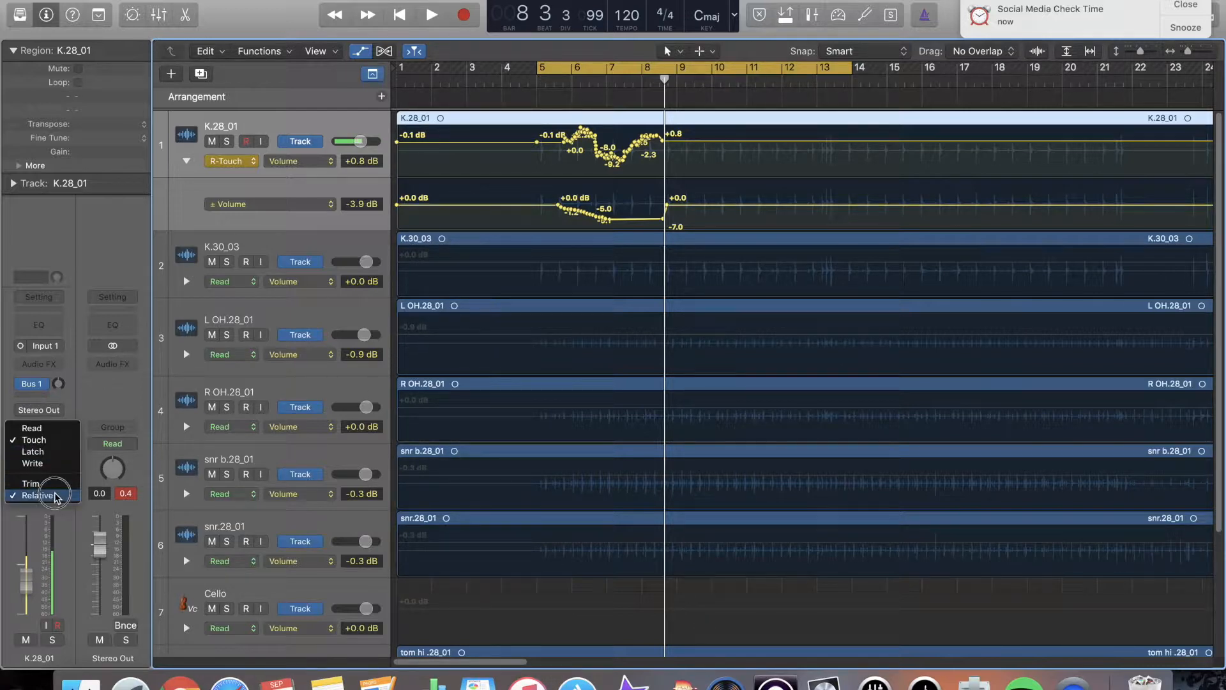
{"action": "left_click", "coordinate": [56, 495]}
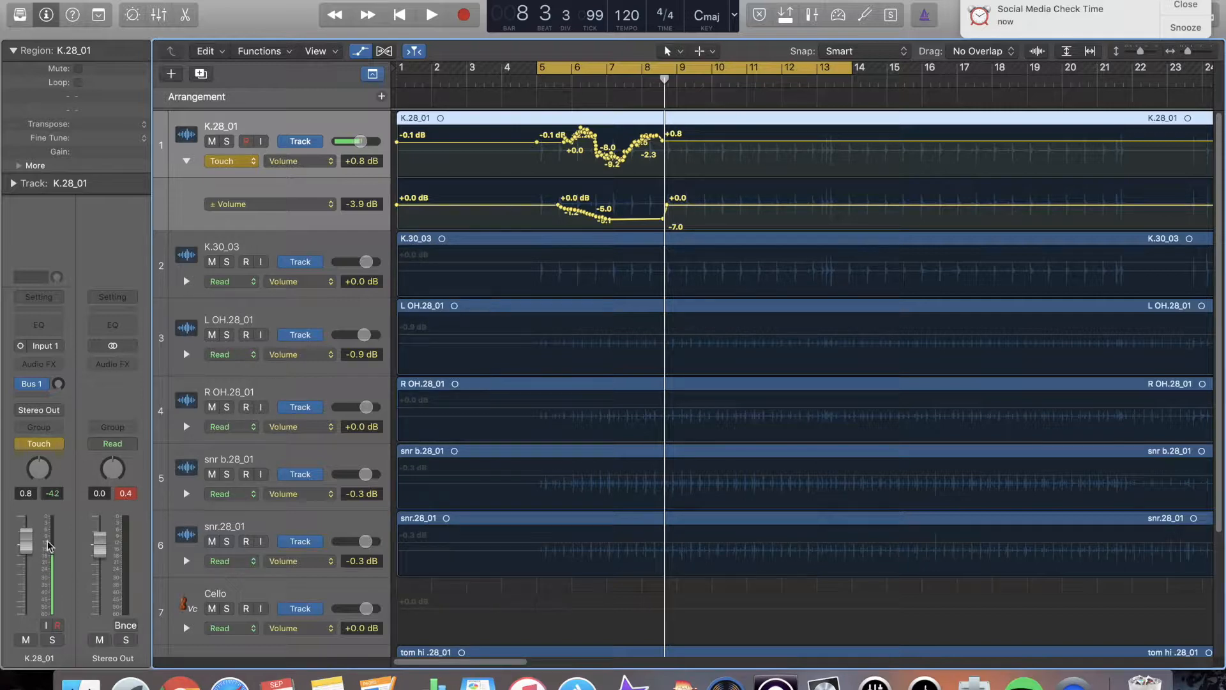
{"action": "left_click", "coordinate": [534, 79]}
{"action": "key", "text": "space"}
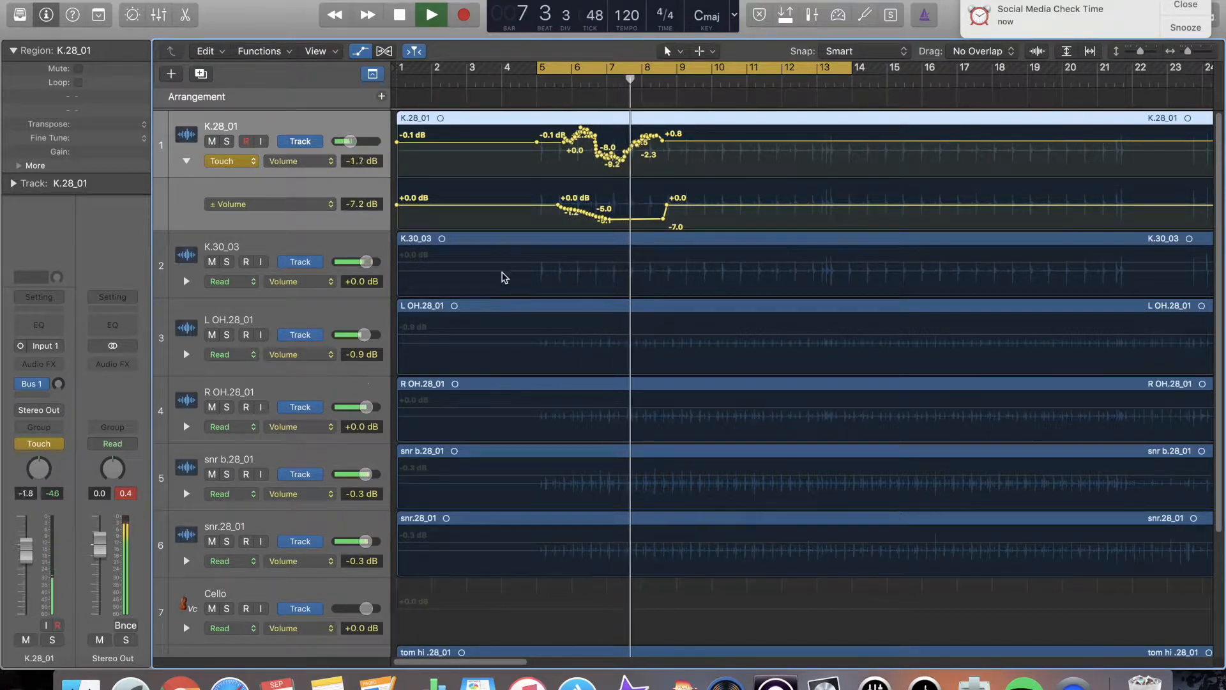
{"action": "key", "text": "space"}
Turn on Trim for K.28_01's Touch automation and record small fader trims during playback from bar 5 to about bar 8.
{"action": "left_click", "coordinate": [38, 443]}
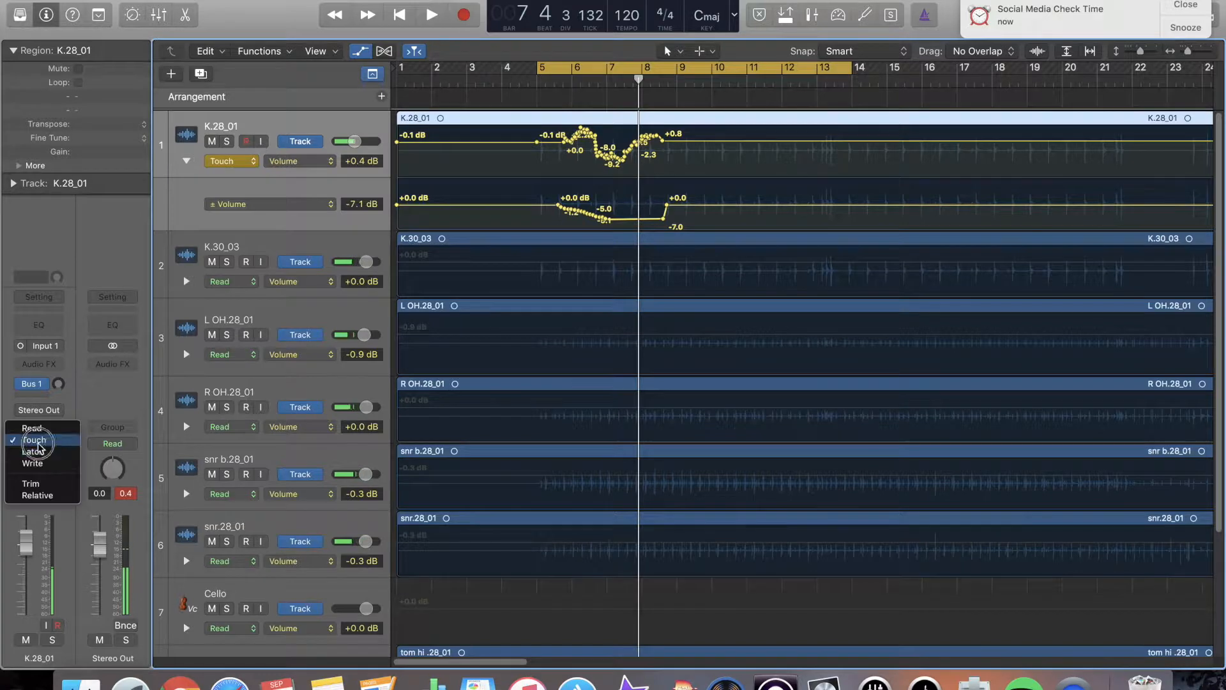
{"action": "left_click", "coordinate": [69, 490]}
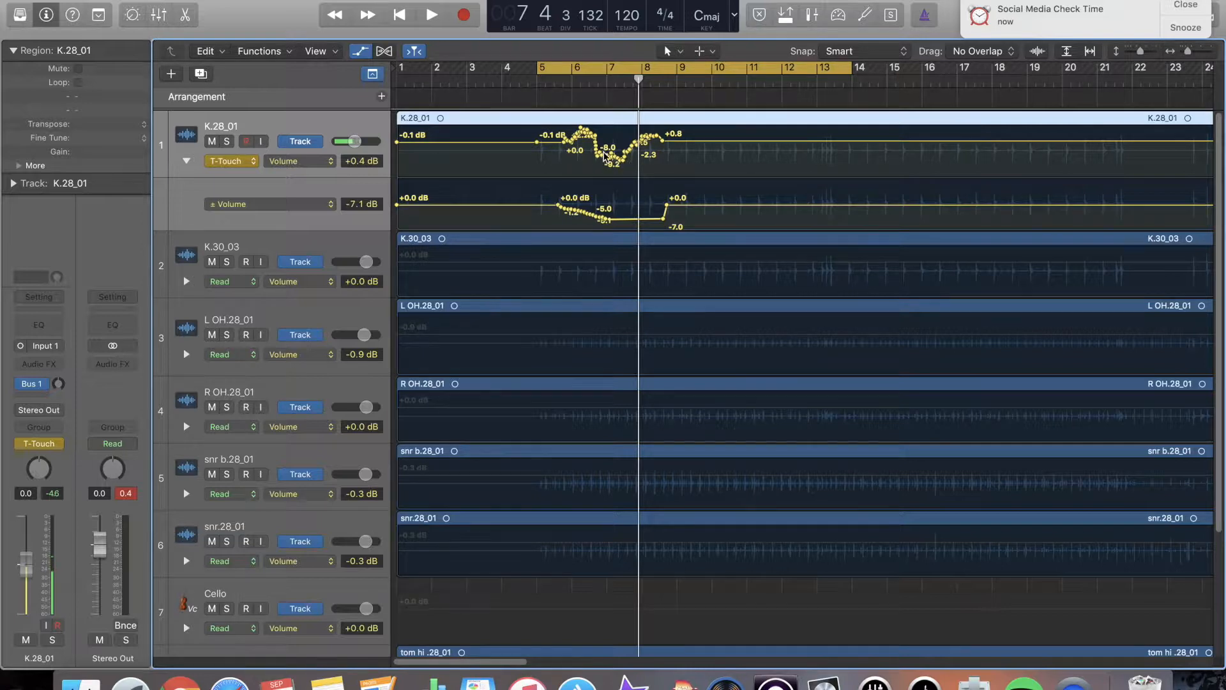
{"action": "left_click", "coordinate": [537, 91]}
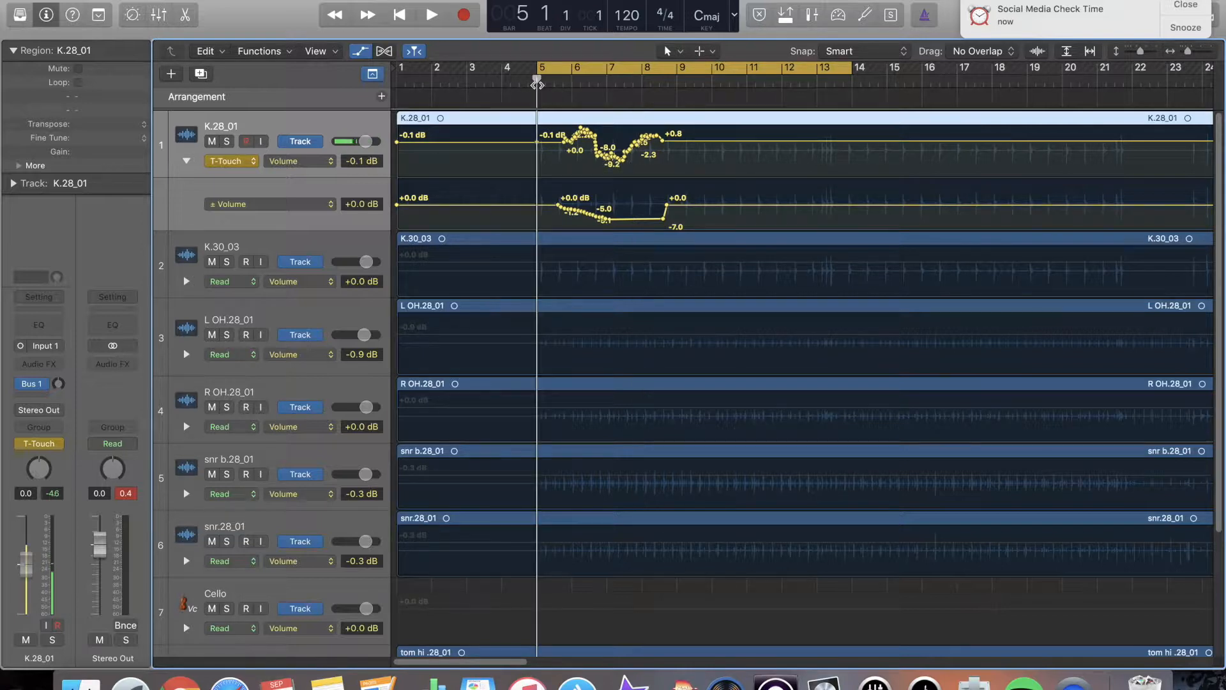
{"action": "key", "text": "space"}
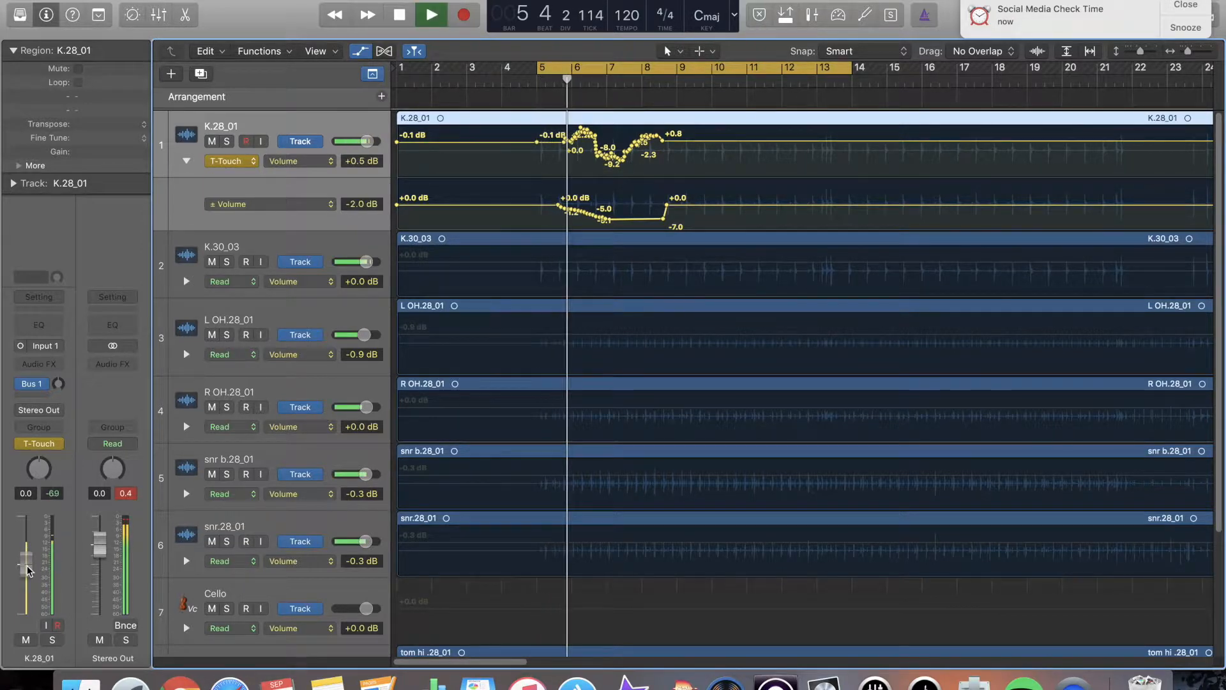
{"action": "mouse_move", "coordinate": [26, 570]}
{"action": "left_mouse_down"}
{"action": "mouse_move", "coordinate": [27, 551]}
{"action": "mouse_move", "coordinate": [26, 568]}
{"action": "left_mouse_up"}
{"action": "key", "text": "space"}
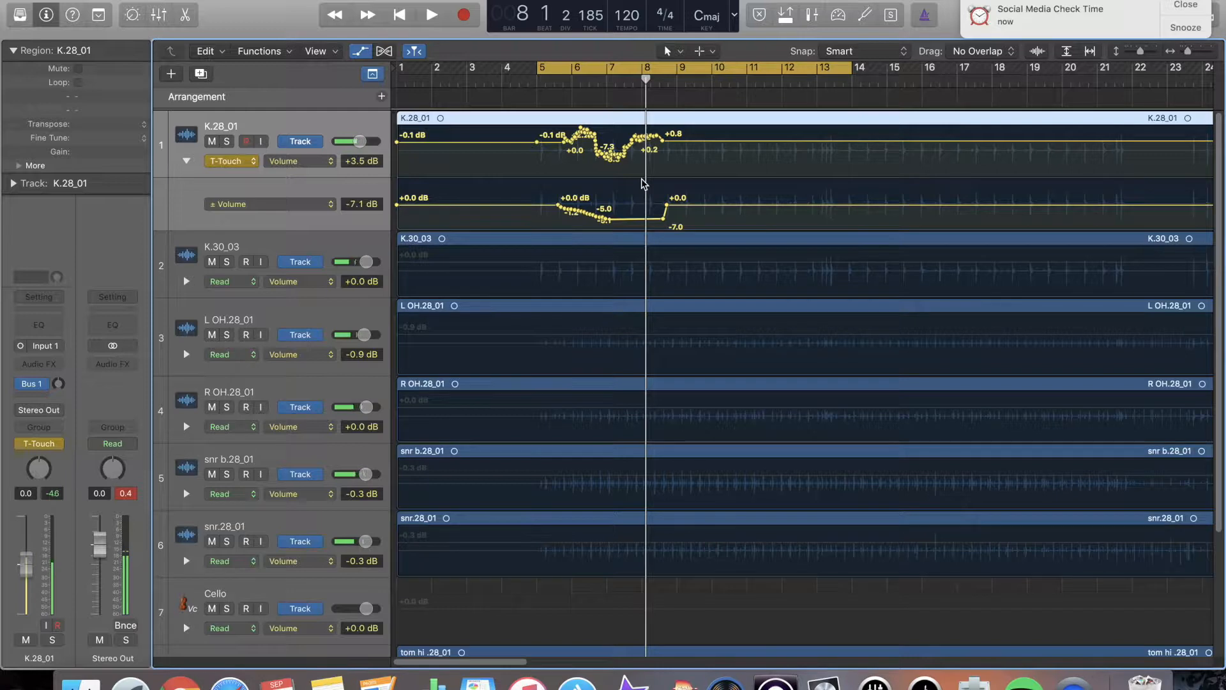
{"action": "left_click", "coordinate": [39, 443]}
{"action": "left_click", "coordinate": [91, 399]}
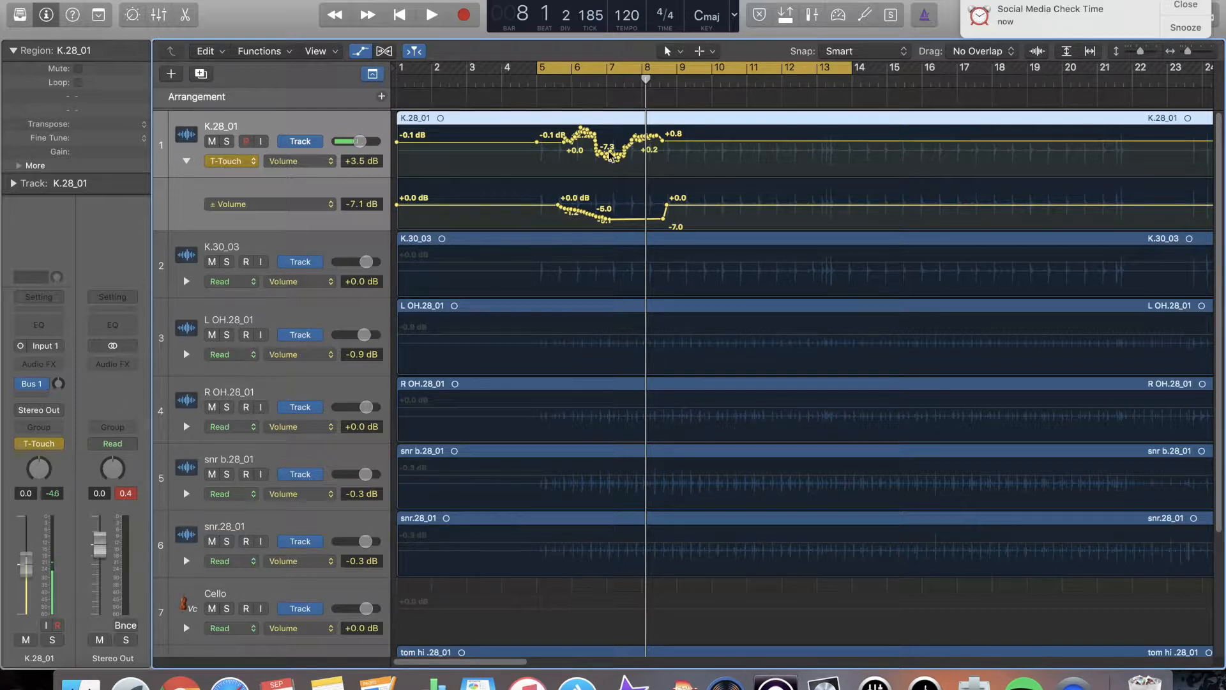
{"action": "left_click", "coordinate": [47, 443]}
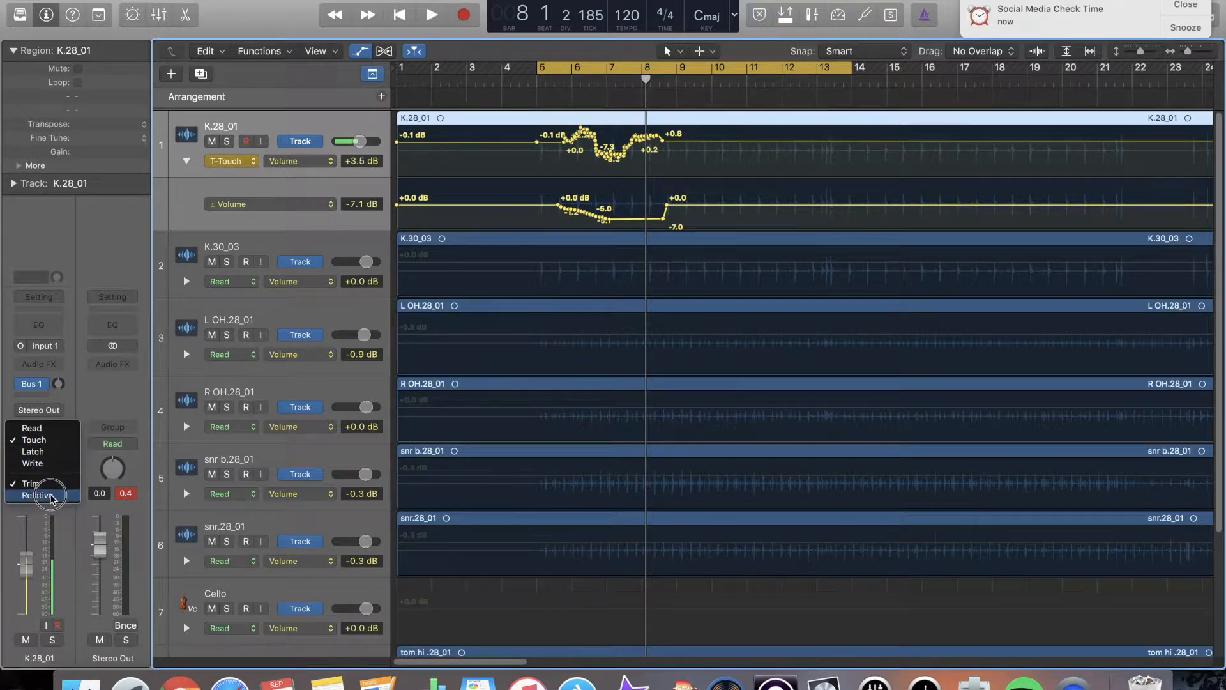
{"action": "left_click", "coordinate": [81, 324]}
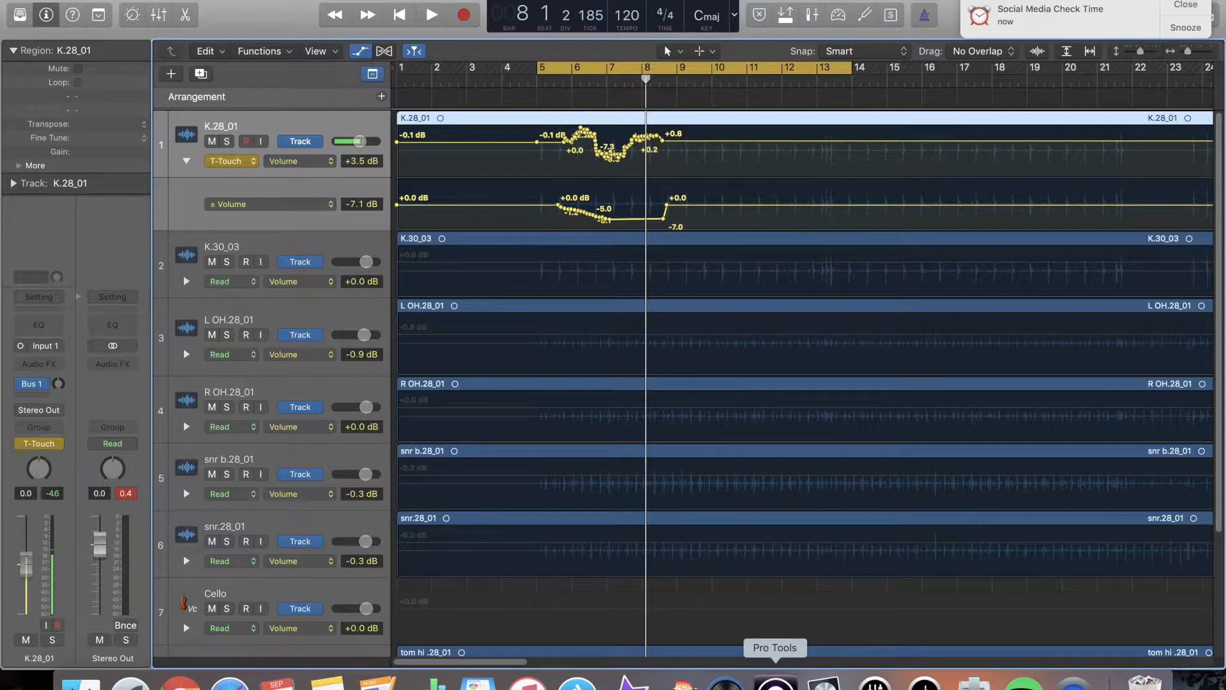
Switch to Pro Tools, view the Pencil tool's drawing shapes, and return to Logic Pro X.
{"action": "left_click", "coordinate": [775, 680]}
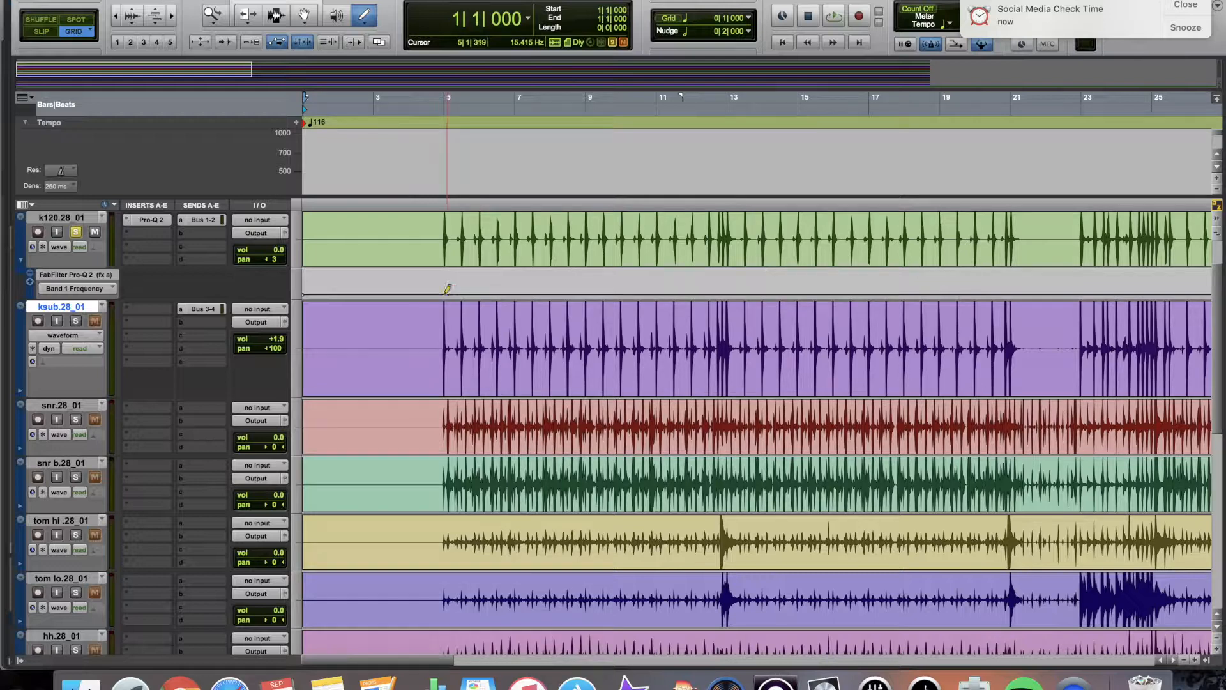
{"action": "left_click", "coordinate": [366, 26]}
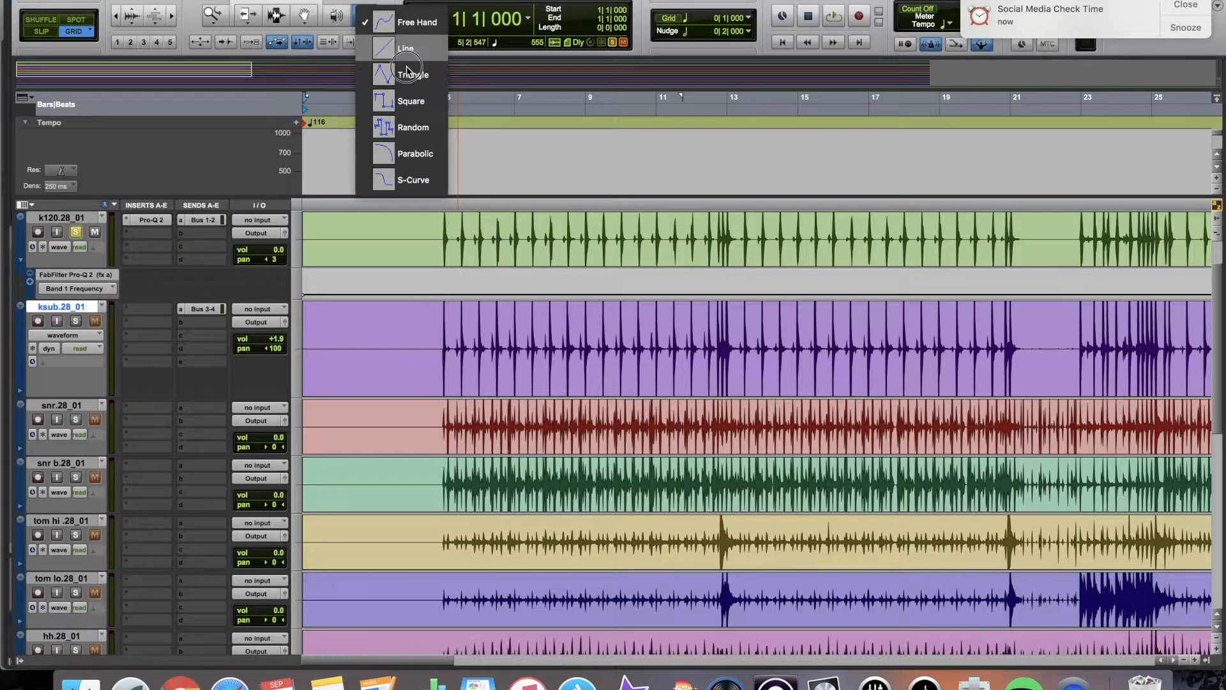
{"action": "left_click", "coordinate": [824, 678]}
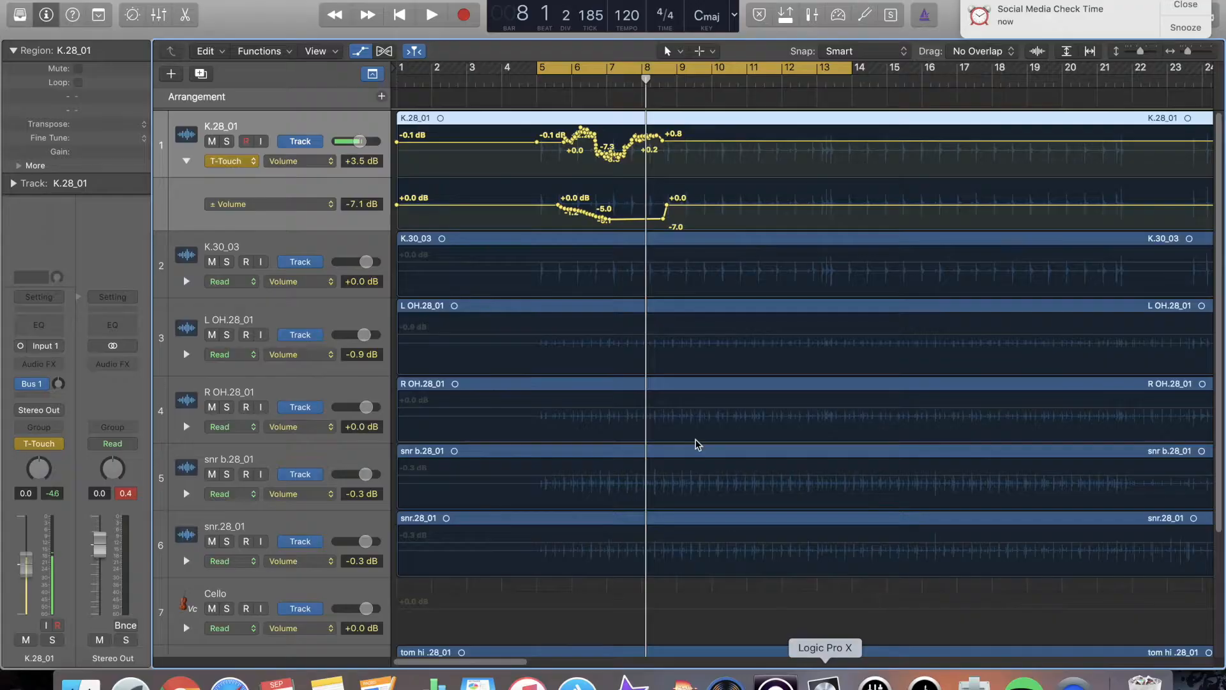
With the Automation Curve Tool, bend K.28_01's relative volume ramp before bar 9 into an S-curve and add a +0.0 dB point after it.
{"action": "left_click", "coordinate": [705, 57]}
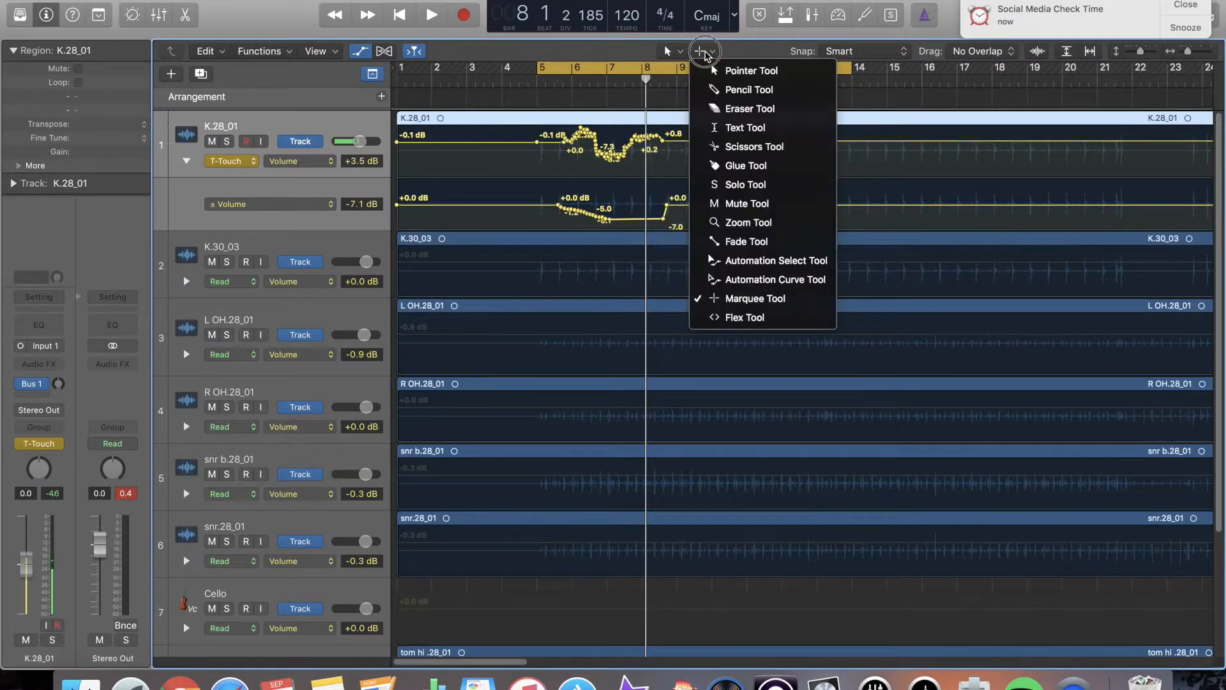
{"action": "left_click", "coordinate": [773, 281]}
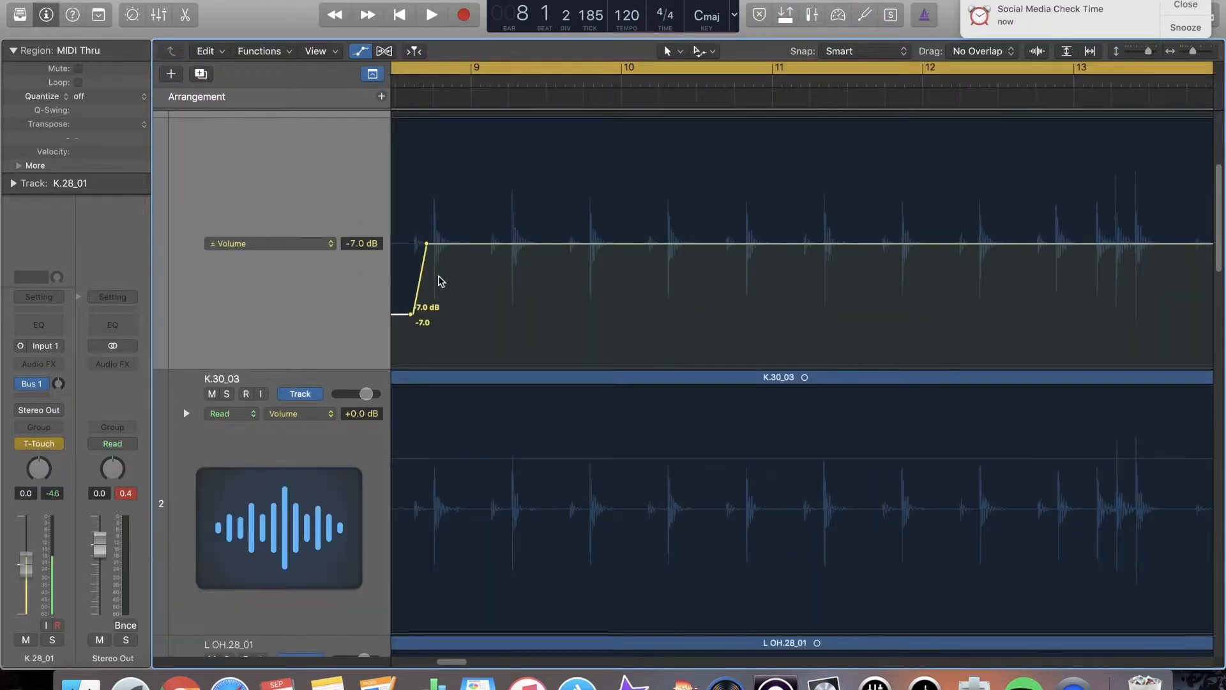
{"action": "mouse_move", "coordinate": [424, 274]}
{"action": "left_mouse_down"}
{"action": "mouse_move", "coordinate": [521, 335]}
{"action": "mouse_move", "coordinate": [406, 219]}
{"action": "mouse_move", "coordinate": [411, 254]}
{"action": "mouse_move", "coordinate": [493, 383]}
{"action": "mouse_move", "coordinate": [431, 284]}
{"action": "left_mouse_up"}
{"action": "scroll", "coordinate": [520, 292], "scroll_direction": "left", "scroll_amount": 10}
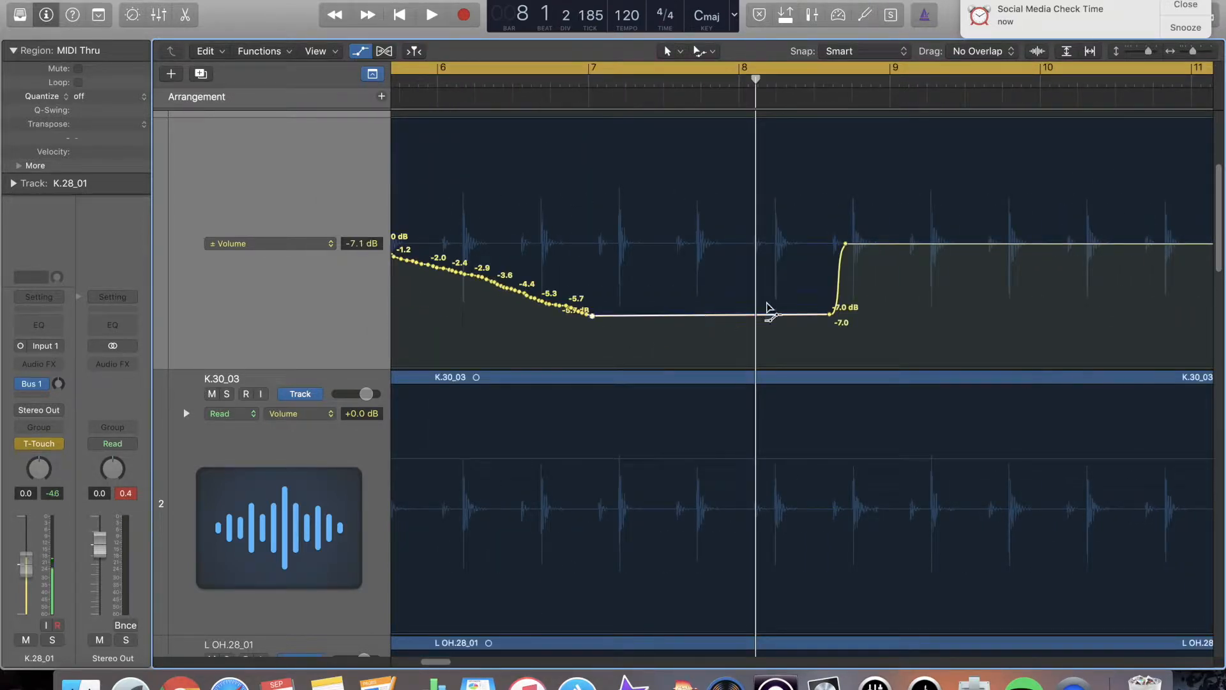
{"action": "left_click", "coordinate": [862, 243]}
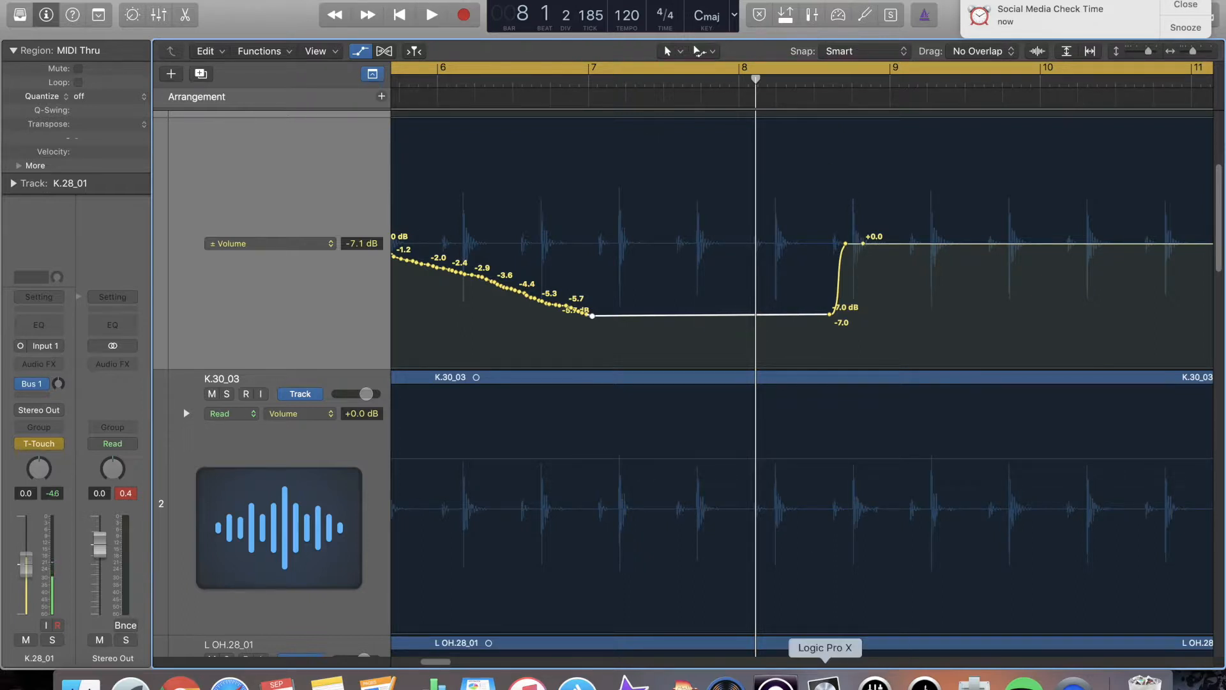
Switch to Pro Tools, draw freehand automation on k120.28_01's Band 1 Frequency lane, and undo it.
{"action": "left_click", "coordinate": [775, 682]}
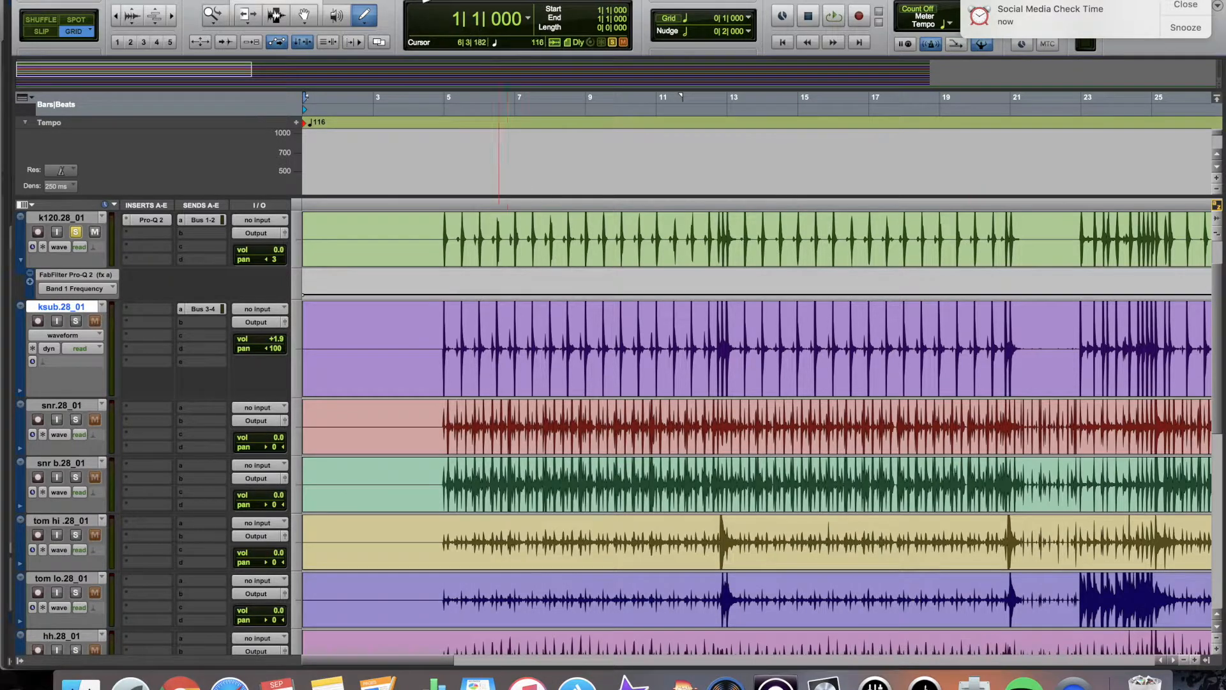
{"action": "left_click", "coordinate": [489, 289]}
{"action": "mouse_move", "coordinate": [500, 281]}
{"action": "left_mouse_down"}
{"action": "mouse_move", "coordinate": [605, 285]}
{"action": "mouse_move", "coordinate": [666, 270]}
{"action": "left_mouse_up"}
{"action": "key", "text": "super+z"}
With the Line pencil, draw a rising Band 1 Frequency ramp on k120.28_01 from about bar 6 to bar 9.
{"action": "left_click", "coordinate": [369, 30]}
{"action": "left_click", "coordinate": [399, 47]}
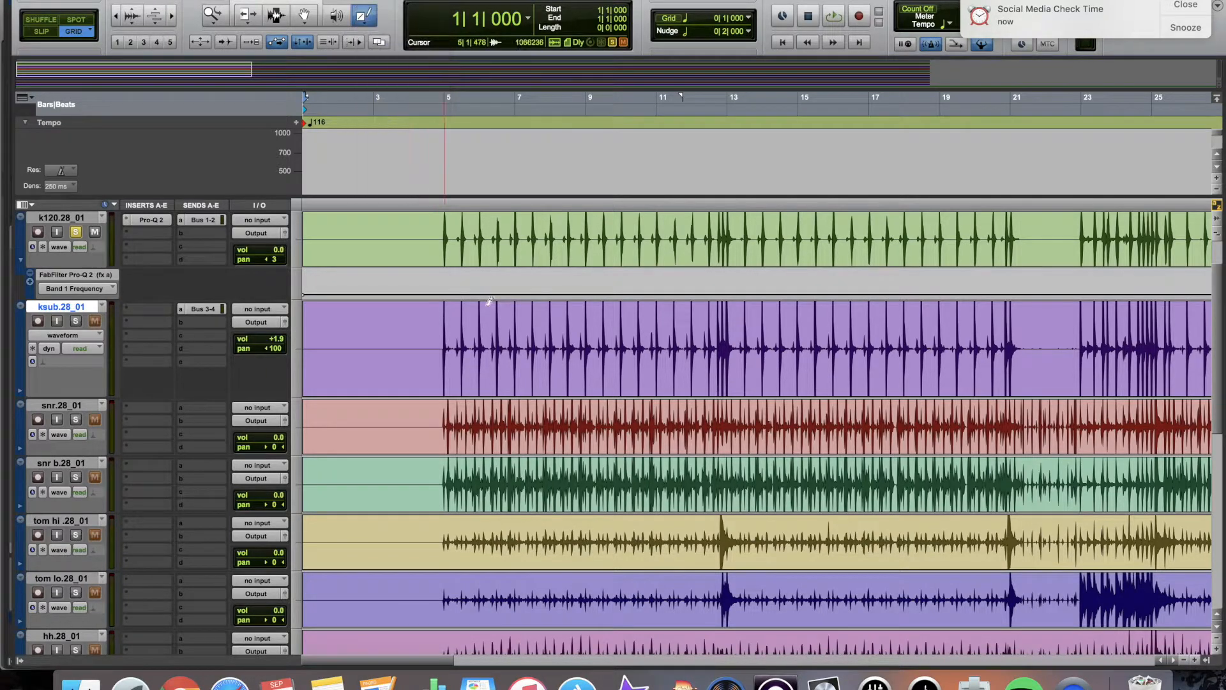
{"action": "left_click_drag", "start_coordinate": [483, 294], "coordinate": [581, 276]}
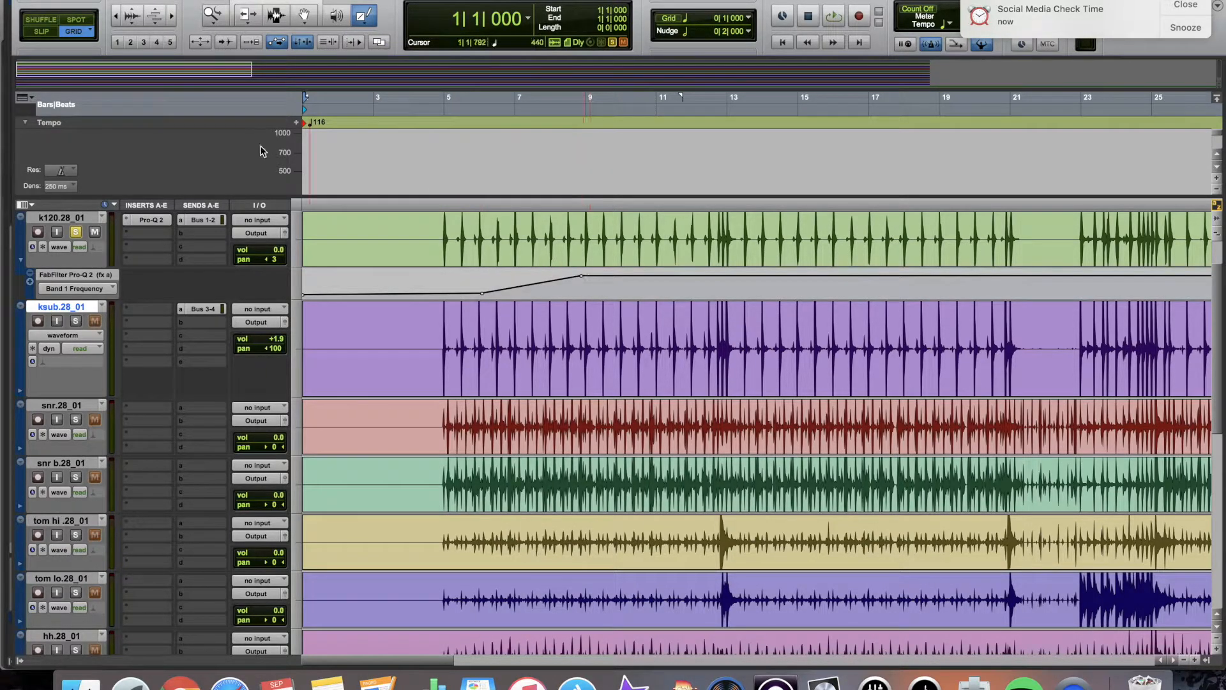
With the Square pencil, draw a square-wave Band 1 Frequency pattern on k120.28_01 from about bar 9 to bar 14.
{"action": "left_click", "coordinate": [352, 13]}
{"action": "left_click", "coordinate": [402, 99]}
{"action": "left_click_drag", "start_coordinate": [572, 293], "coordinate": [763, 293]}
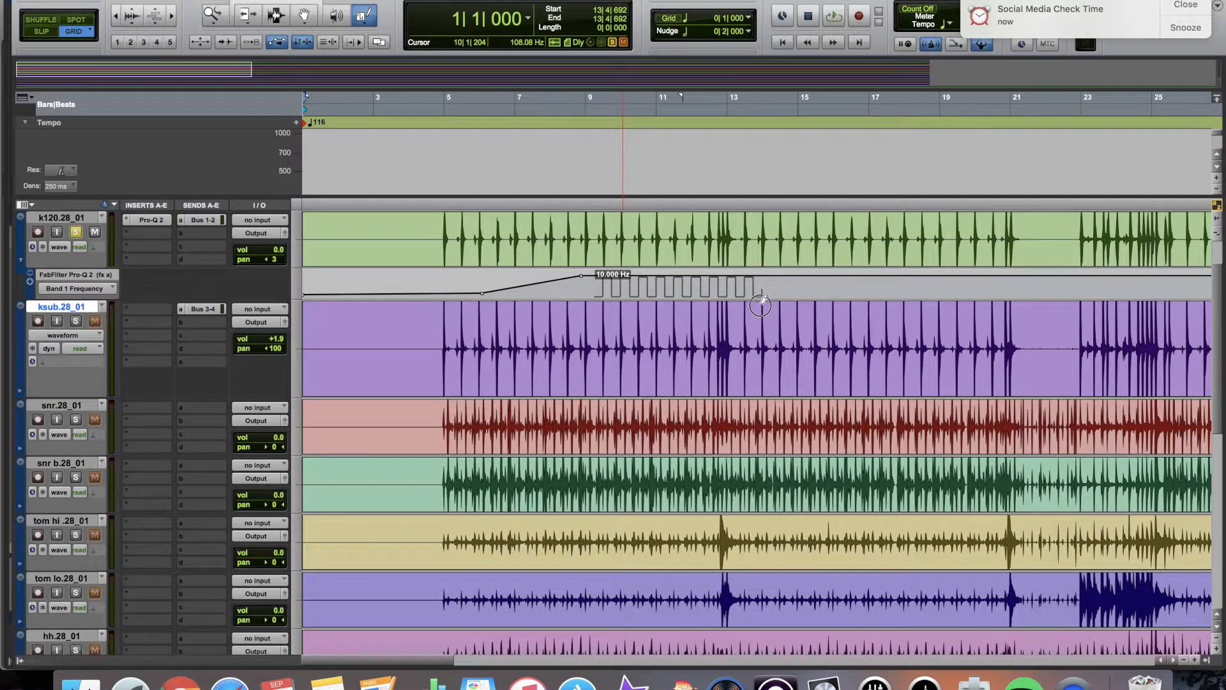
Set the grid to 0|0|120 and draw a denser square-wave Band 1 Frequency pattern from about bar 15 to bar 19.
{"action": "left_click", "coordinate": [679, 20]}
{"action": "left_click", "coordinate": [753, 59]}
{"action": "left_click_drag", "start_coordinate": [810, 286], "coordinate": [946, 286]}
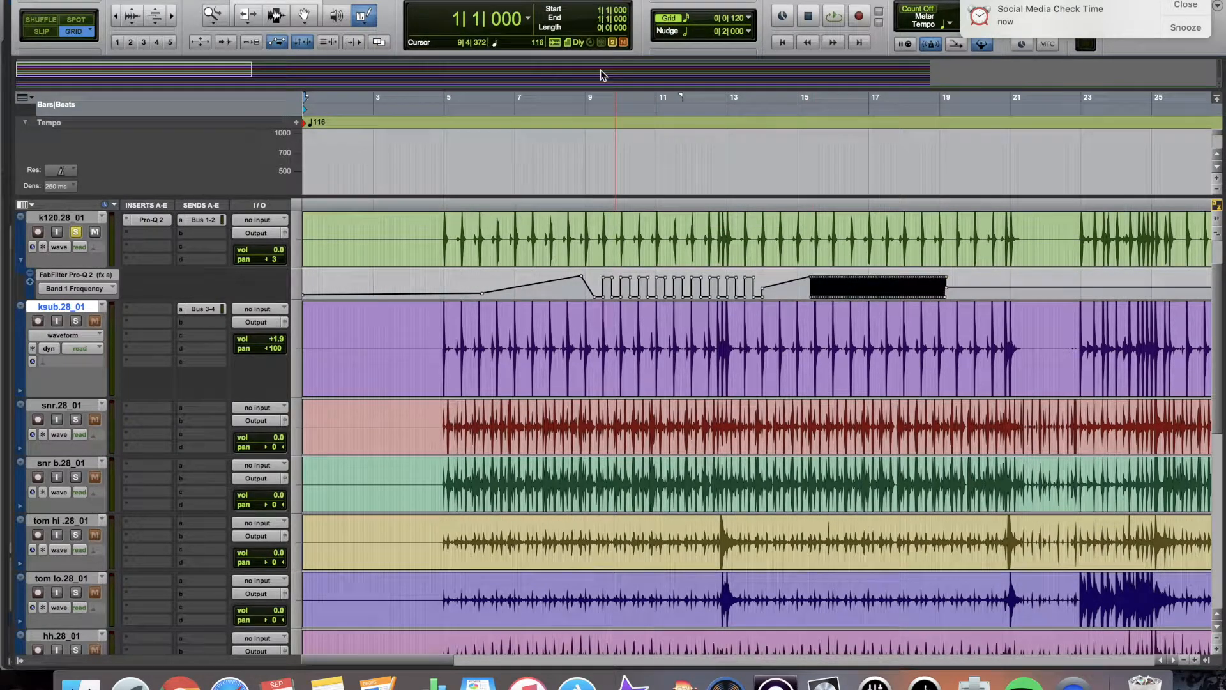
Set the grid to 0|1|000 and draw a square-wave Band 1 Frequency pattern on k120.28_01 from about bar 20 to bar 24.
{"action": "left_click", "coordinate": [686, 19]}
{"action": "left_click", "coordinate": [849, 130]}
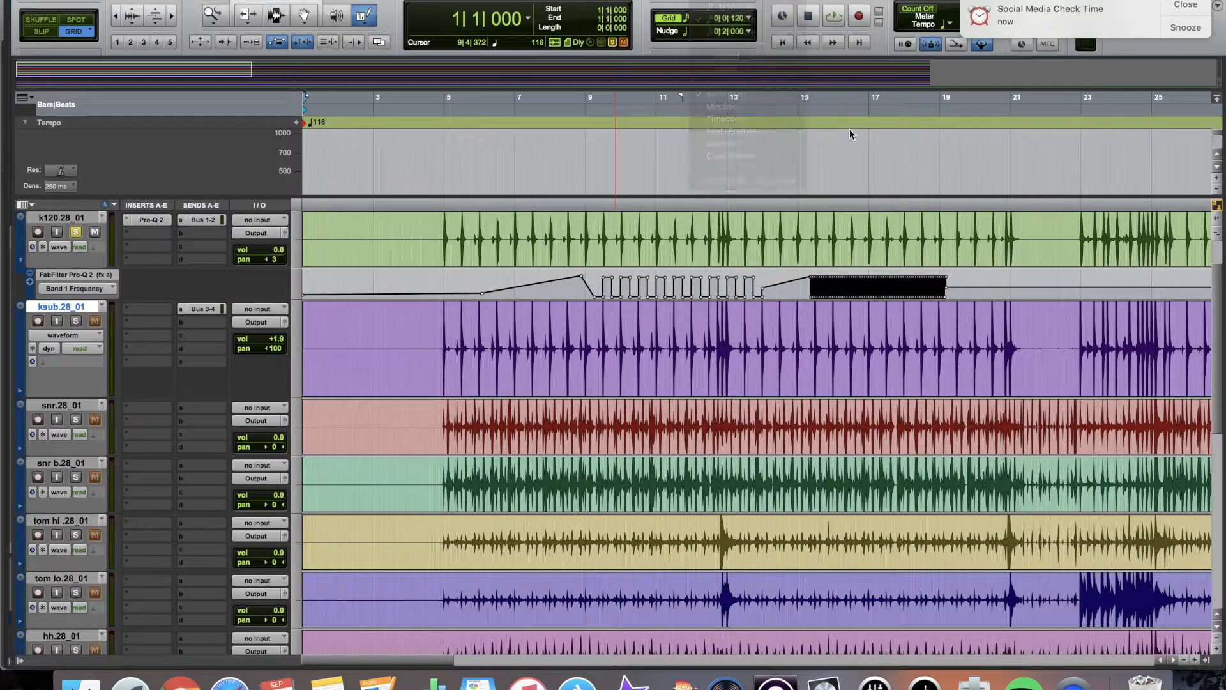
{"action": "left_click_drag", "start_coordinate": [990, 281], "coordinate": [1135, 281]}
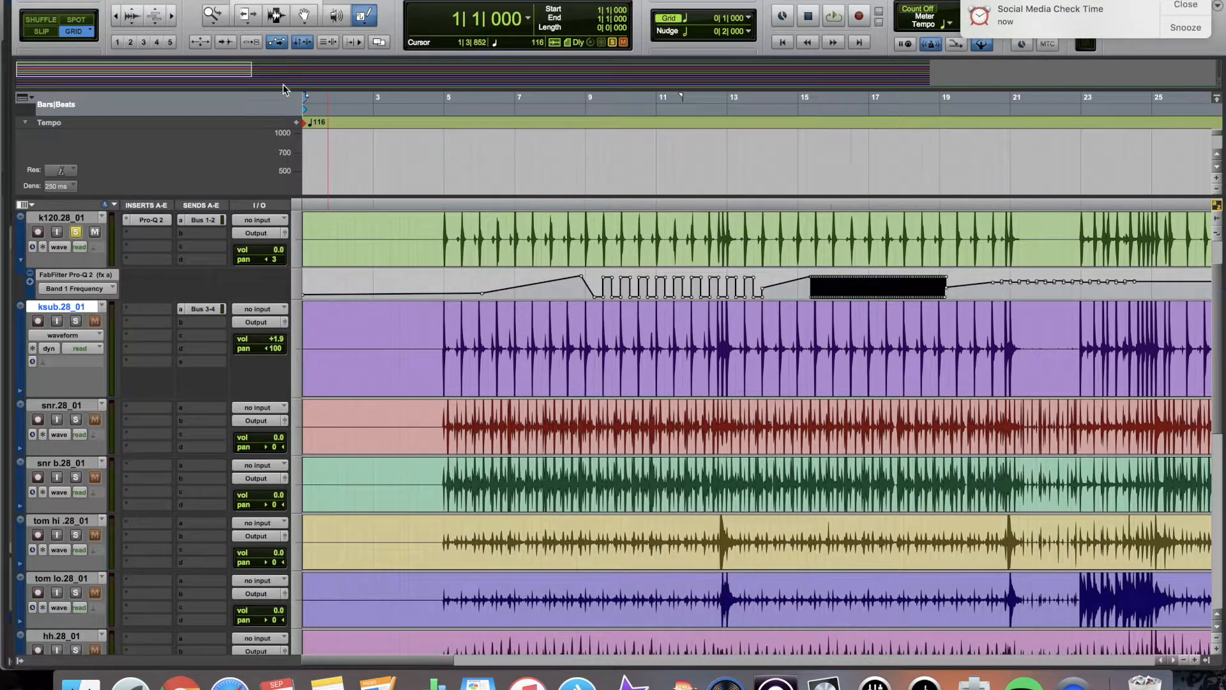
With the Triangle pencil, draw a triangle-wave Band 1 Frequency pattern on k120.28_01 from about bar 3 to bar 7.
{"action": "left_click", "coordinate": [371, 21]}
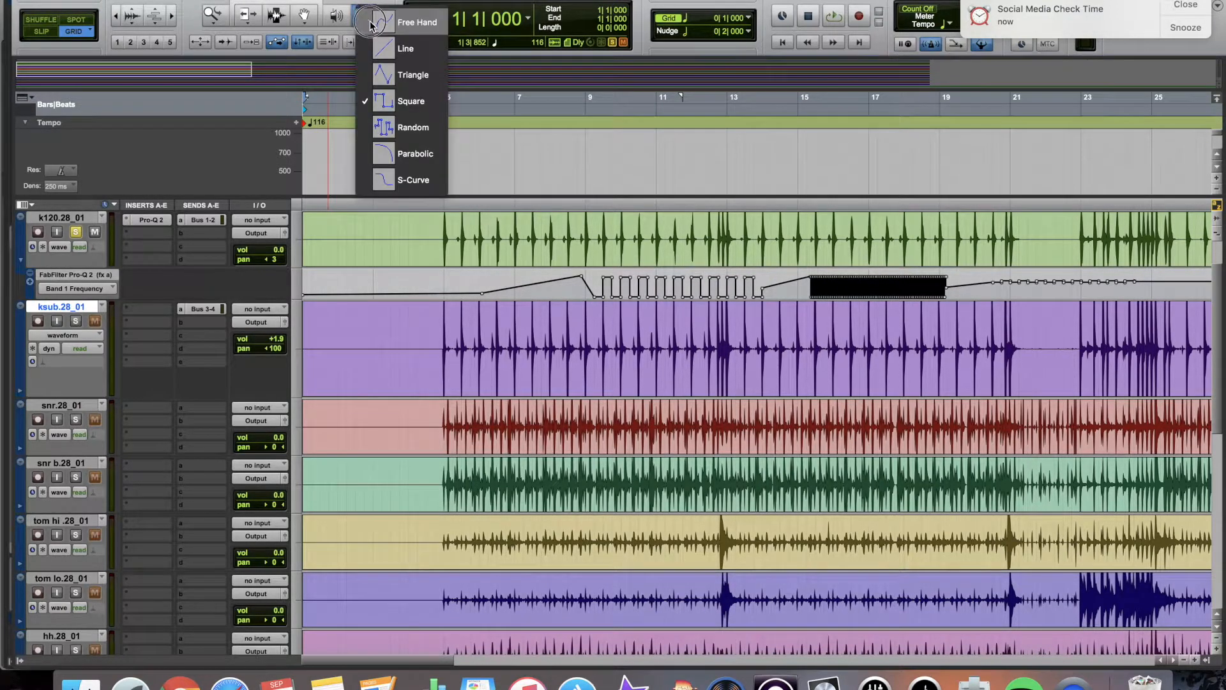
{"action": "left_click", "coordinate": [412, 75]}
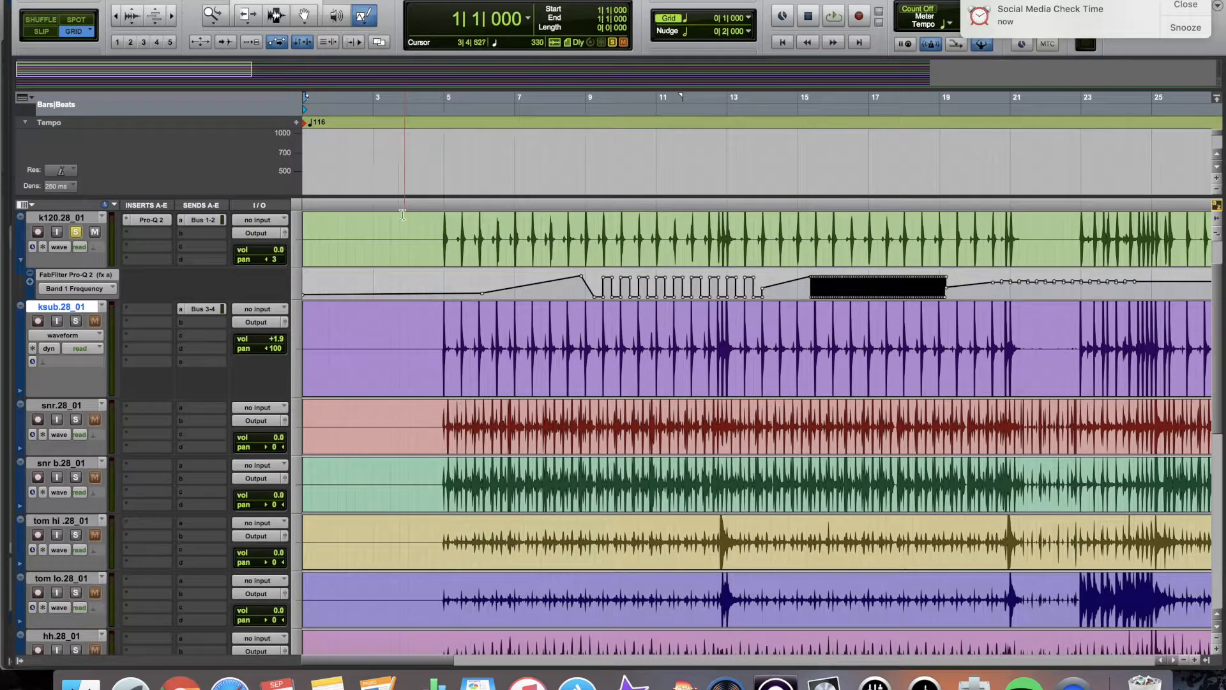
{"action": "left_click_drag", "start_coordinate": [369, 281], "coordinate": [511, 281]}
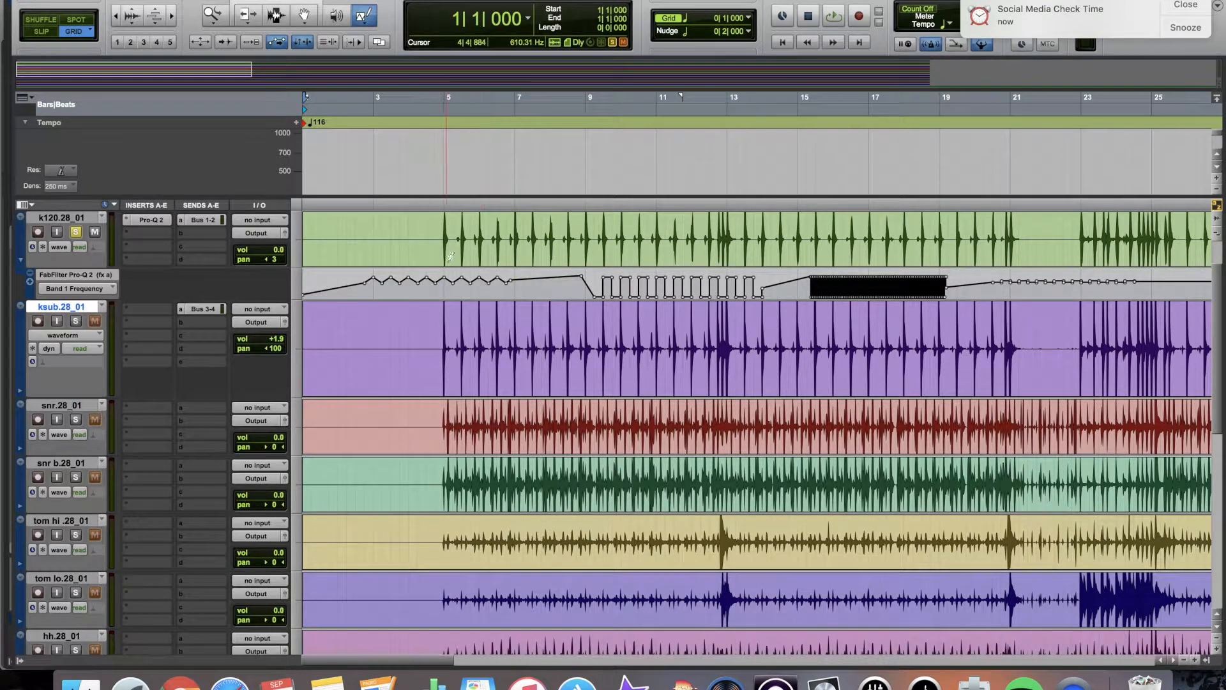
Try another pencil shape by drawing tempo changes in the tempo editor, and undo them together with the triangle-wave automation.
{"action": "left_click", "coordinate": [369, 19]}
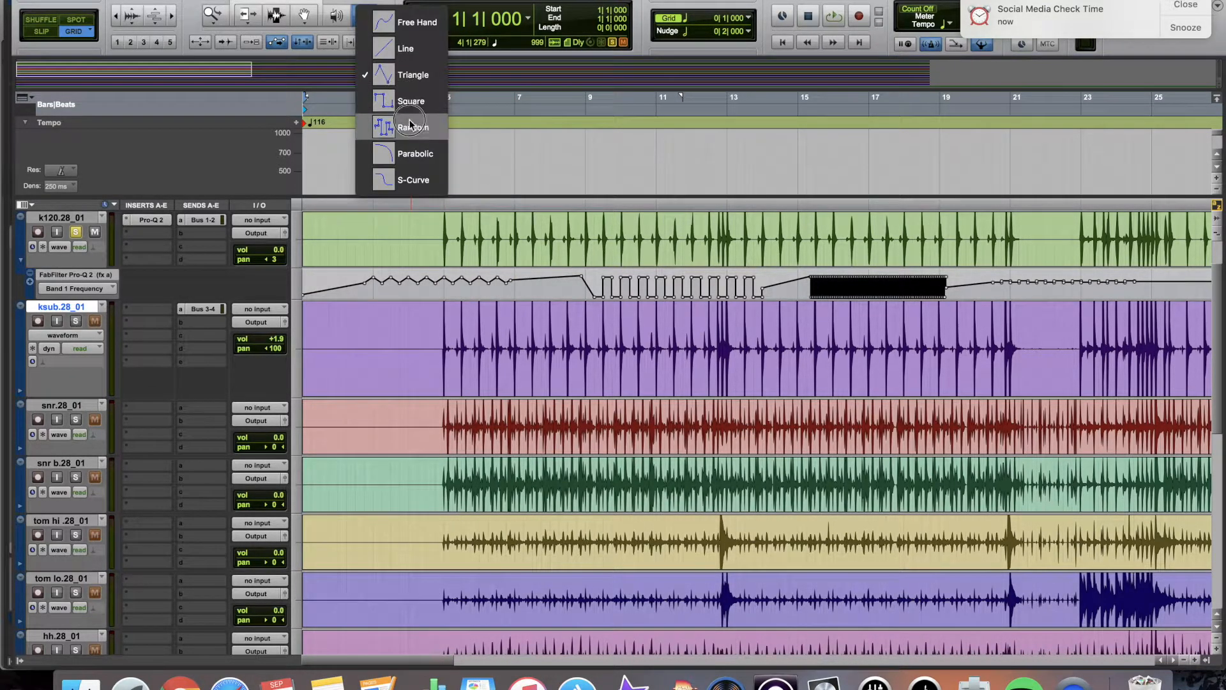
{"action": "left_click", "coordinate": [411, 123]}
{"action": "left_click", "coordinate": [369, 19]}
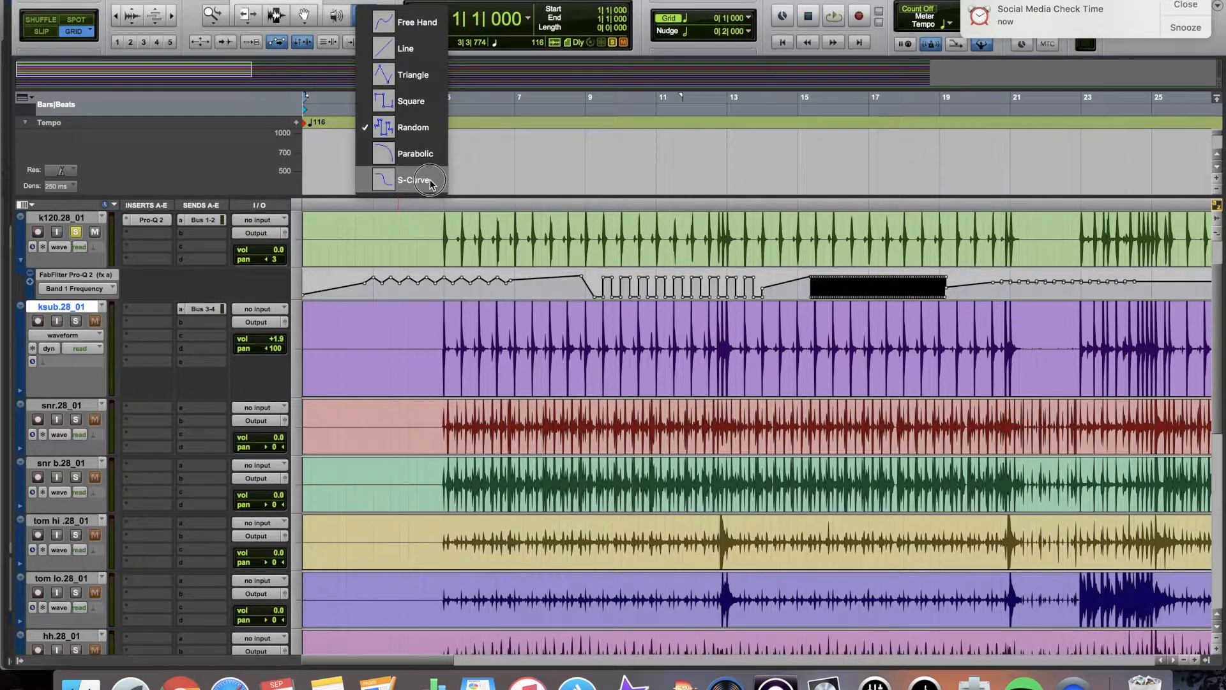
{"action": "left_click", "coordinate": [329, 157]}
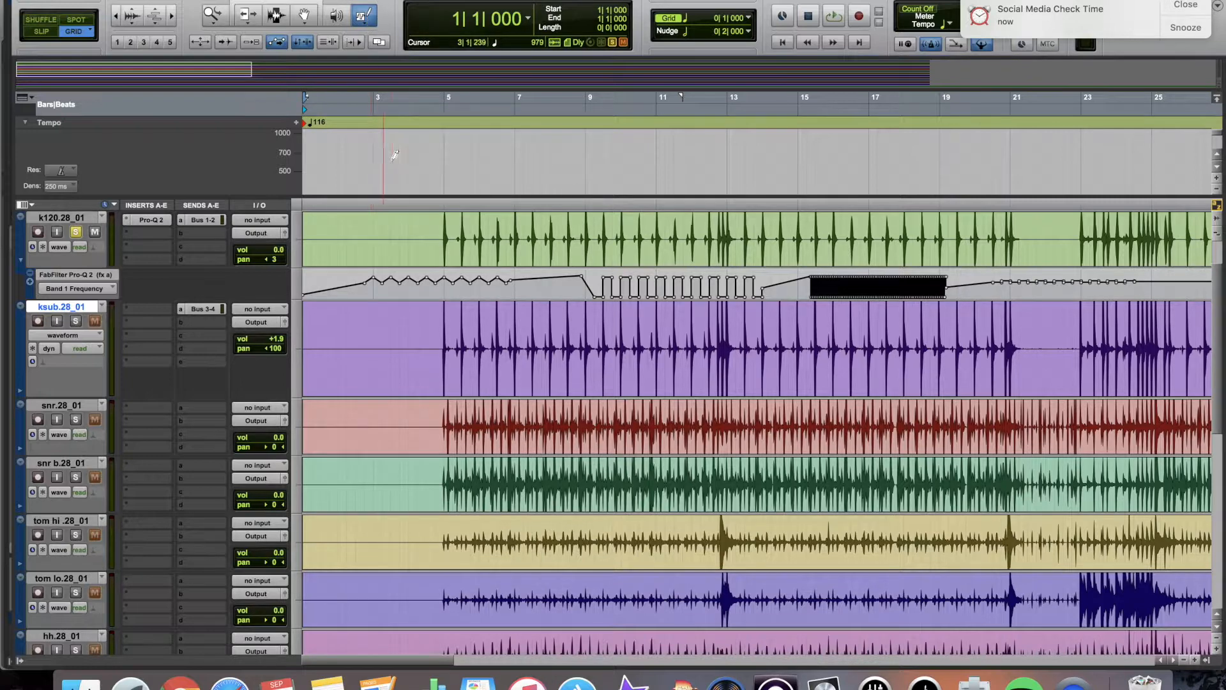
{"action": "left_click", "coordinate": [368, 19]}
{"action": "left_click", "coordinate": [390, 105]}
{"action": "left_click_drag", "start_coordinate": [411, 133], "coordinate": [602, 164]}
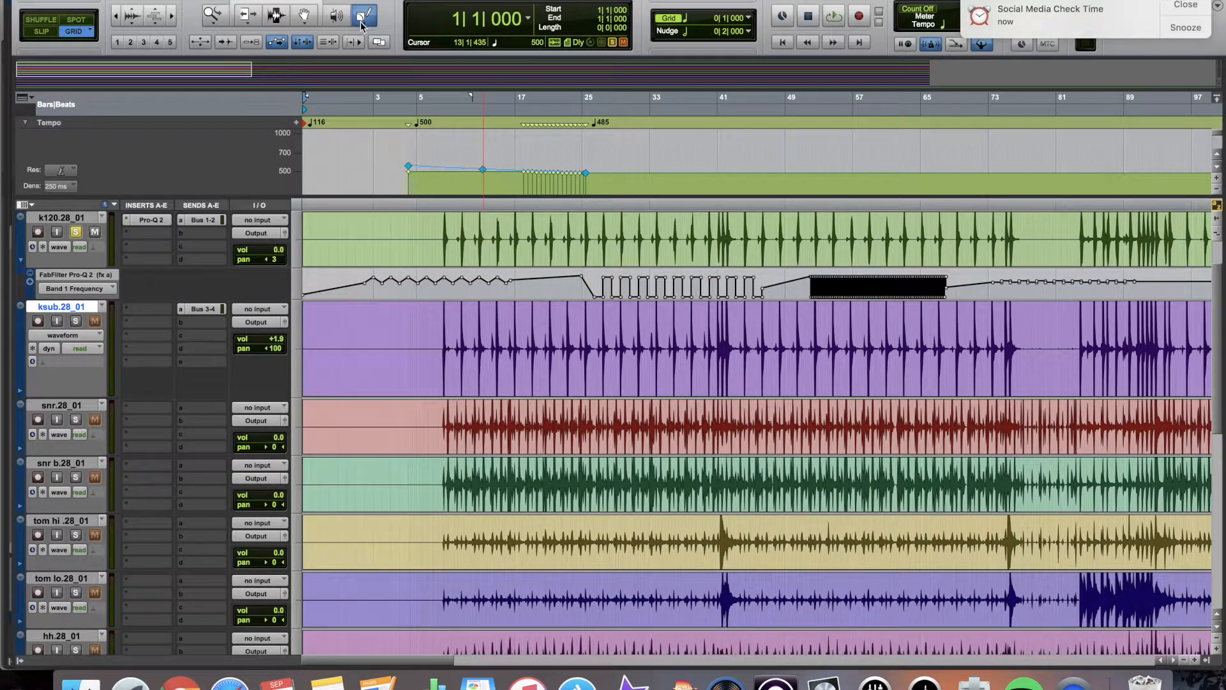
{"action": "key", "text": "super+z"}
{"action": "key", "text": "super+z"}
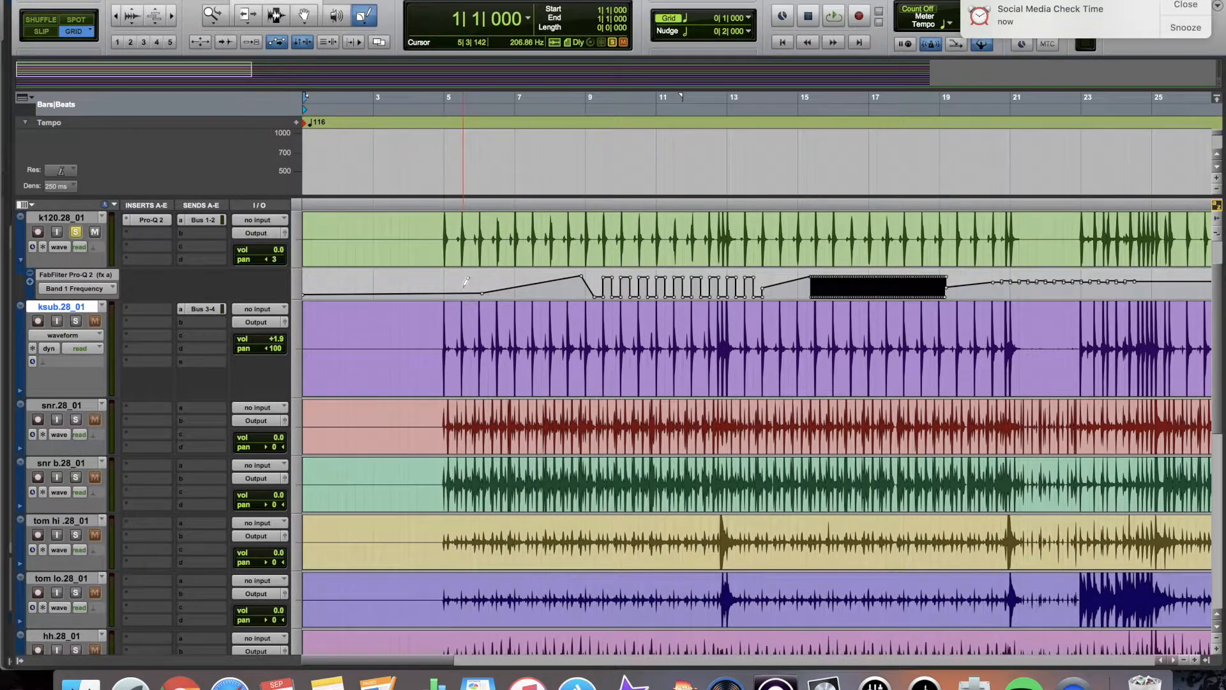
Select the whole Band 1 Frequency lane of k120.28_01 with the Smart Tool and cut all of its automation.
{"action": "left_click", "coordinate": [254, 20]}
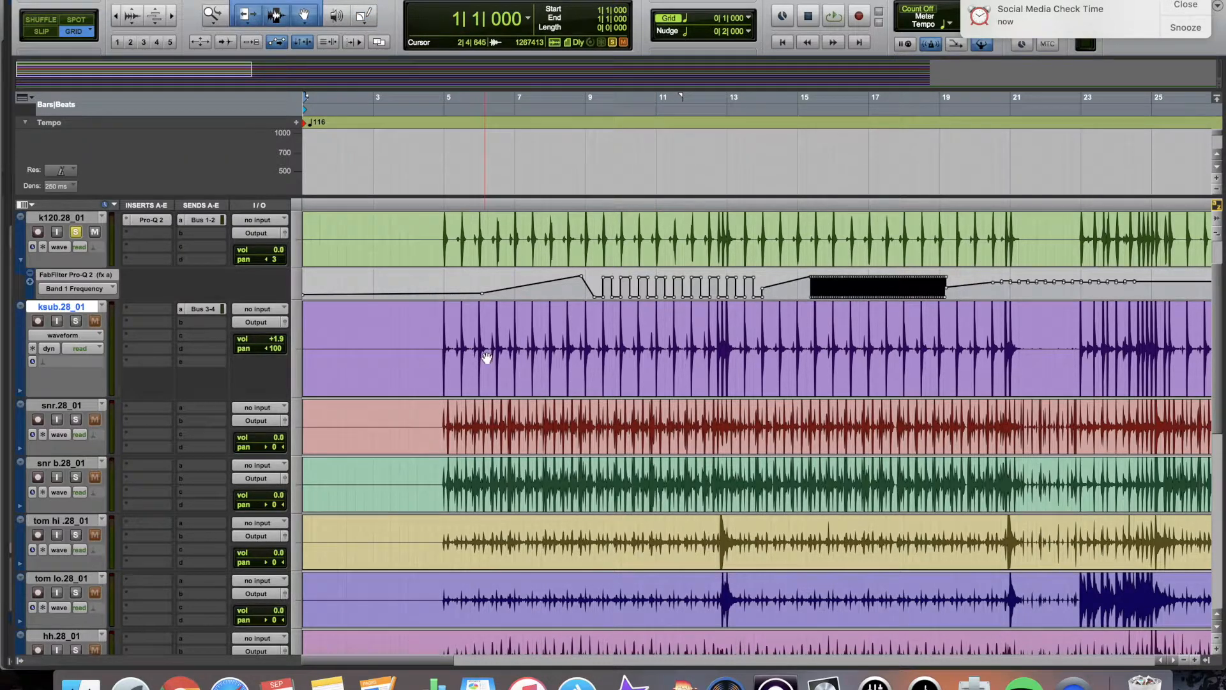
{"action": "left_click", "coordinate": [447, 285]}
{"action": "triple_click", "coordinate": [450, 287]}
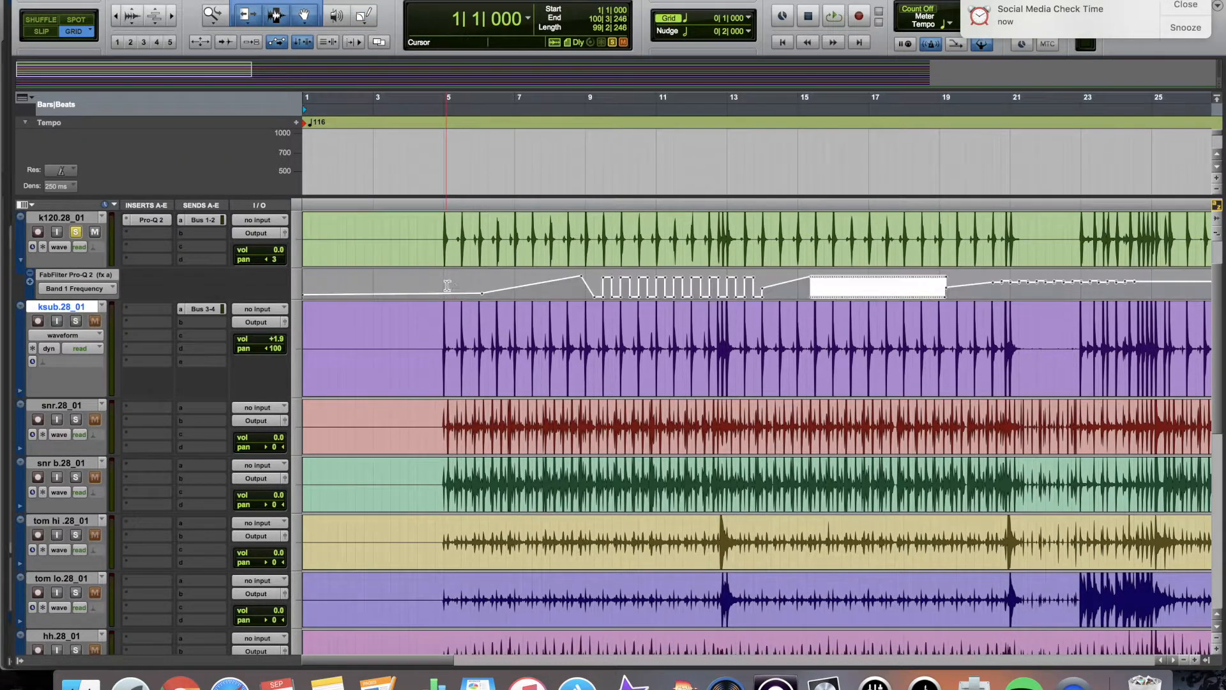
{"action": "right_click", "coordinate": [451, 285]}
{"action": "mouse_move", "coordinate": [498, 395]}
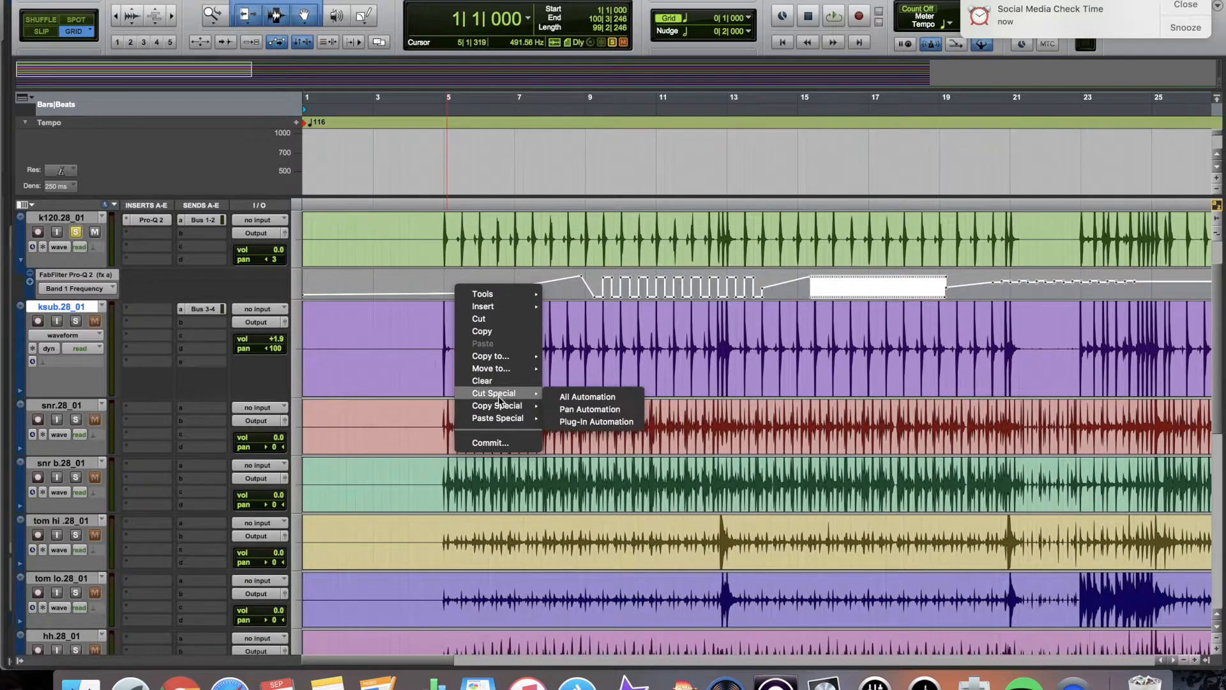
{"action": "left_click", "coordinate": [583, 394]}
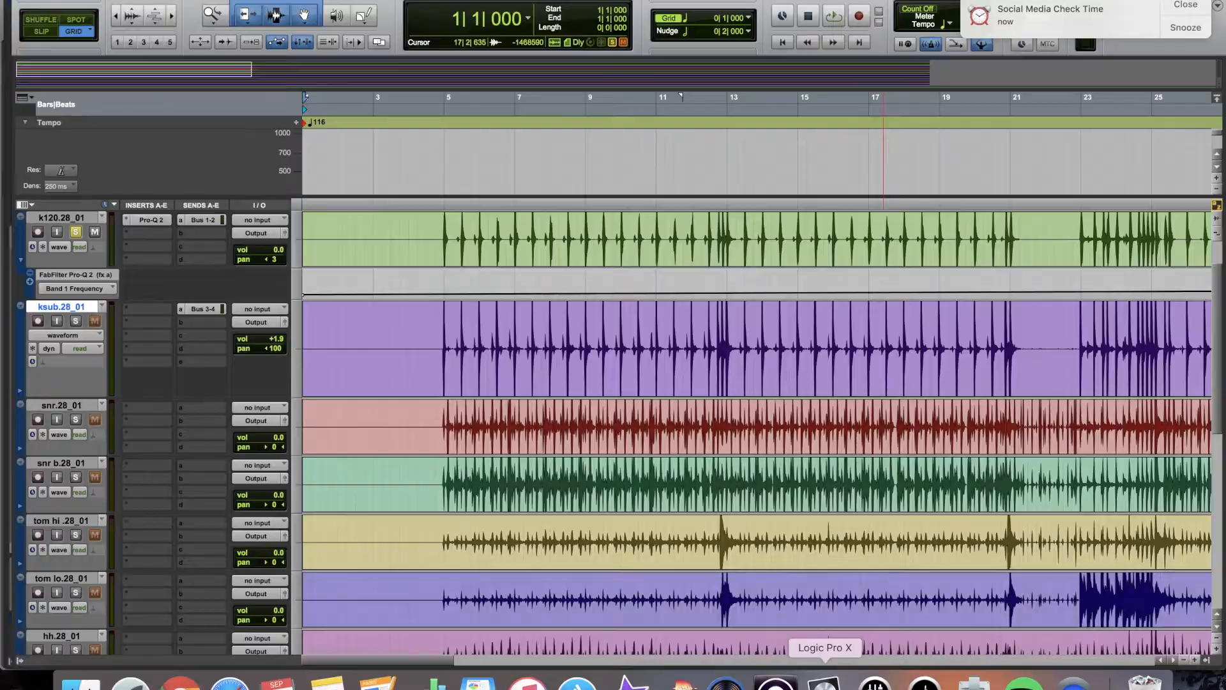
Switch to Logic Pro X and delete all track automation in the project.
{"action": "left_click", "coordinate": [824, 680]}
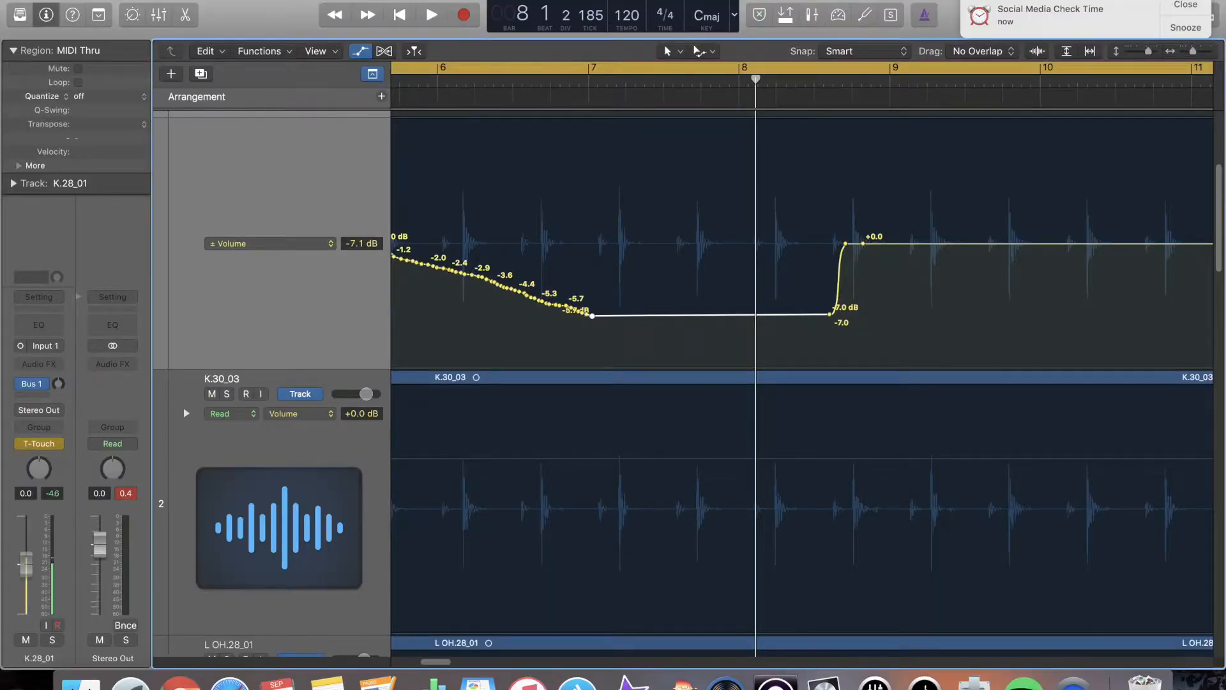
{"action": "left_click", "coordinate": [321, 0]}
{"action": "mouse_move", "coordinate": [343, 35]}
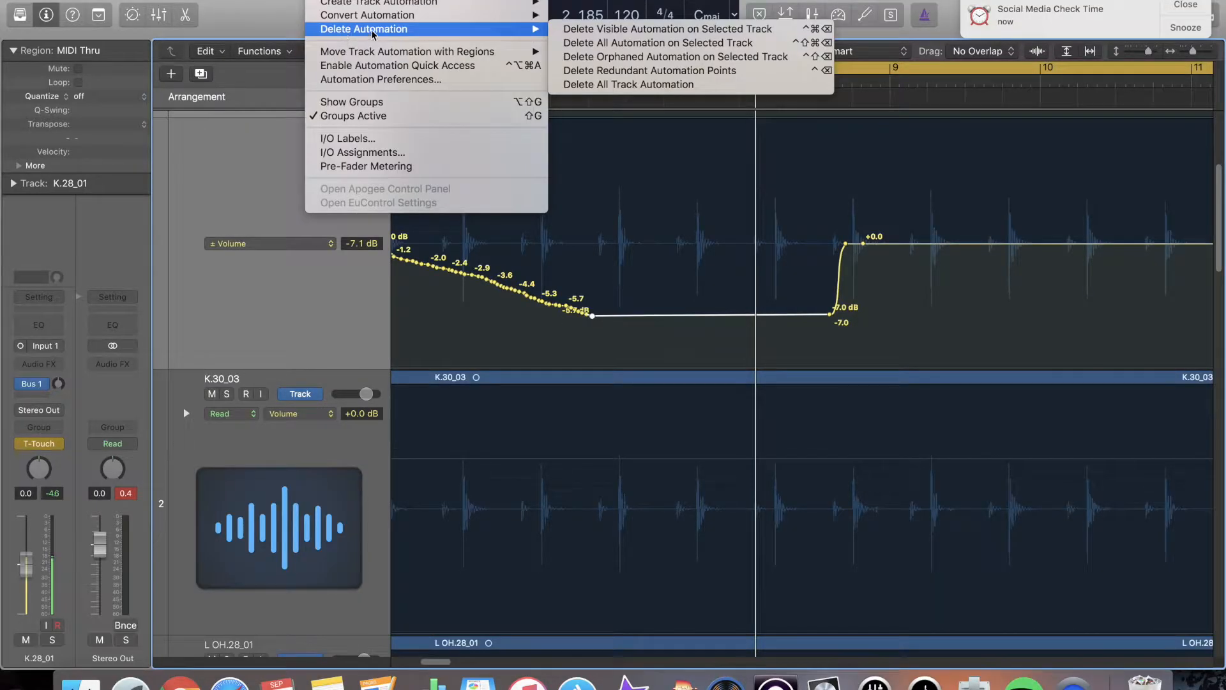
{"action": "left_click", "coordinate": [655, 84]}
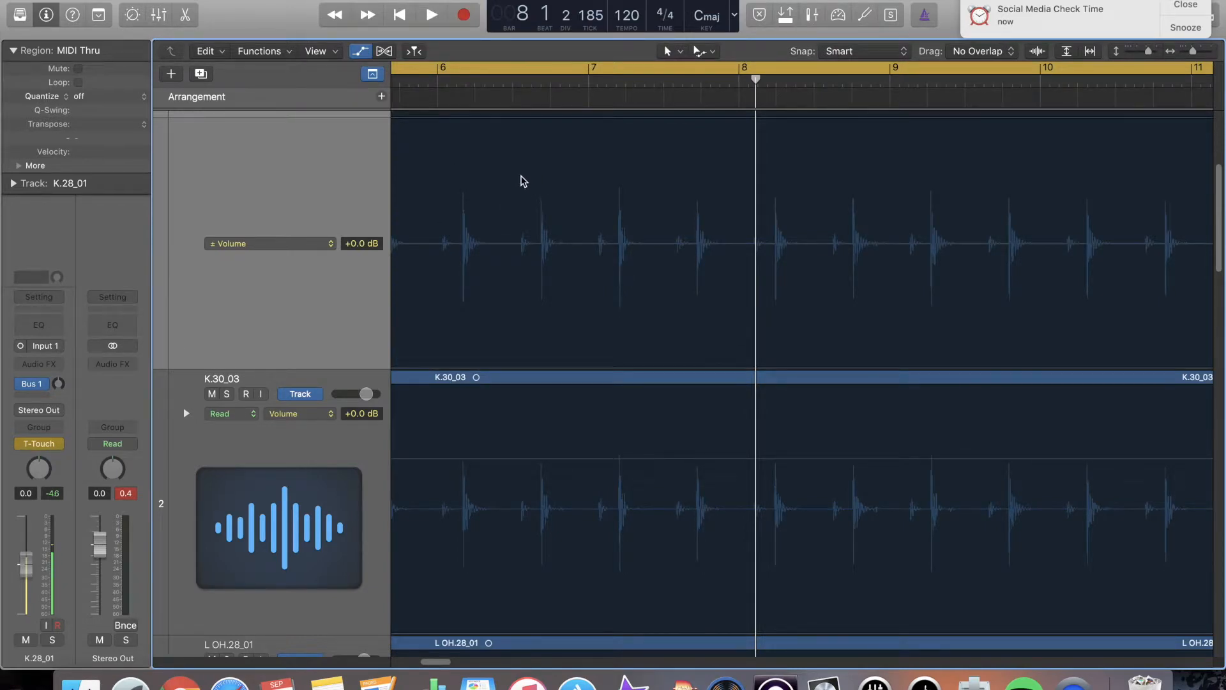
Review the commands for converting automation between track and region and for deleting automation.
{"action": "left_click", "coordinate": [320, 0]}
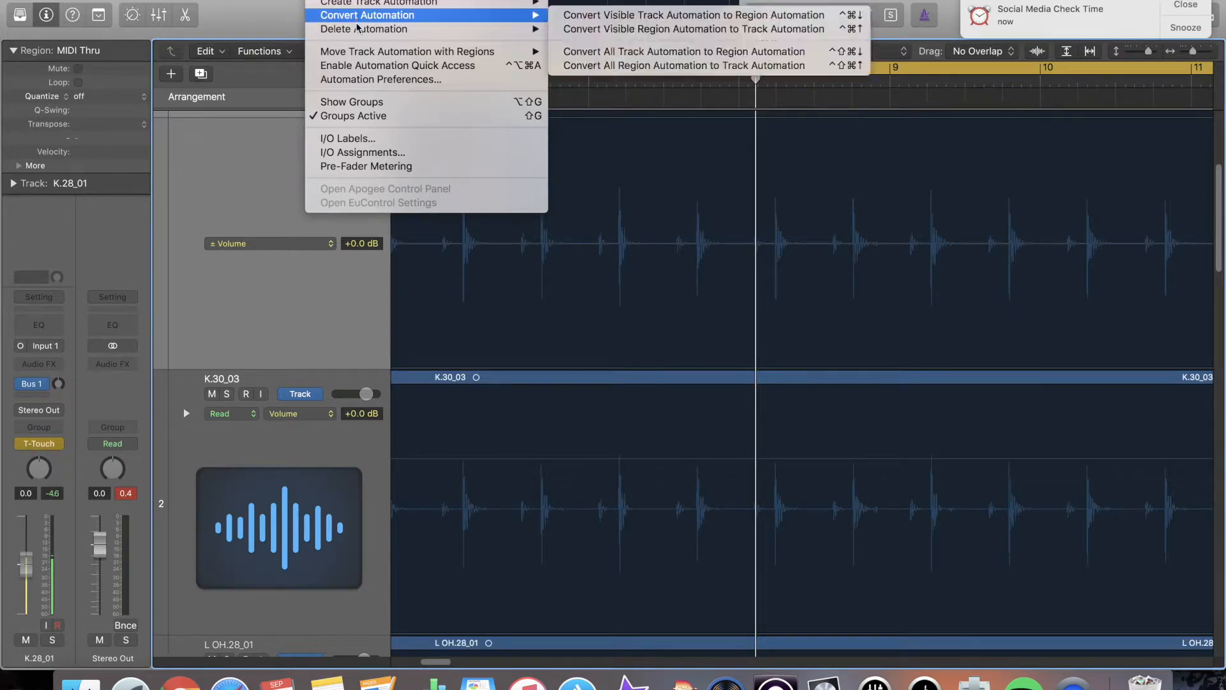
{"action": "mouse_move", "coordinate": [394, 14]}
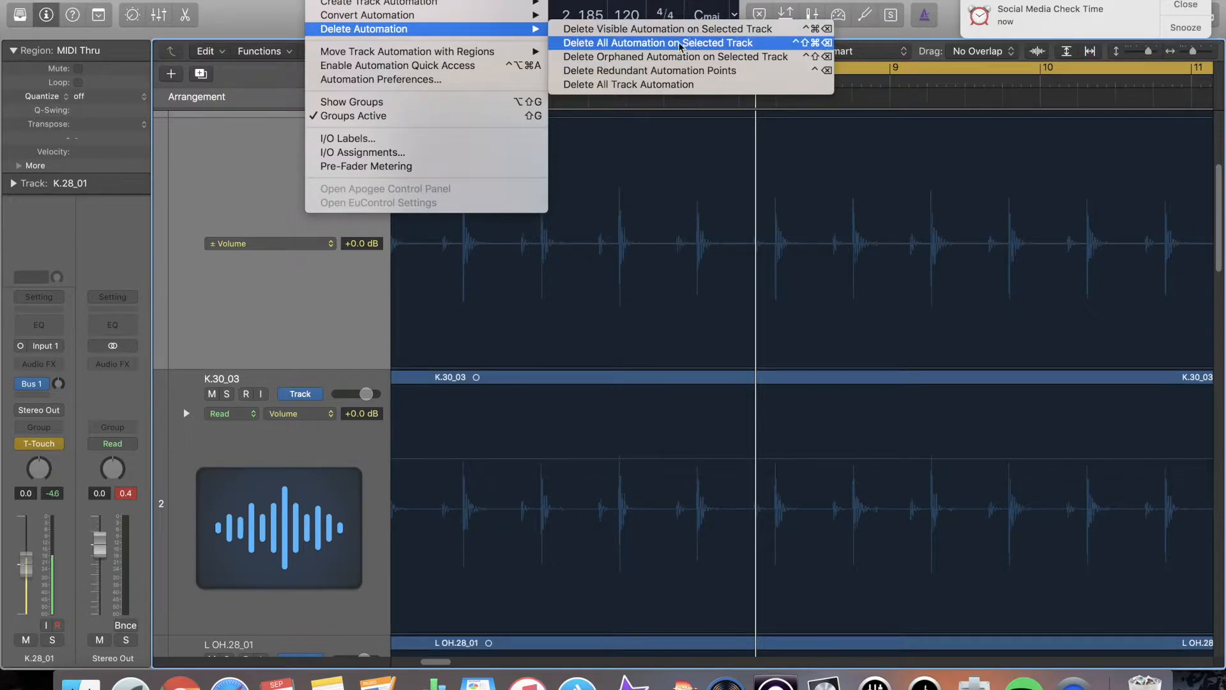
{"action": "mouse_move", "coordinate": [449, 6]}
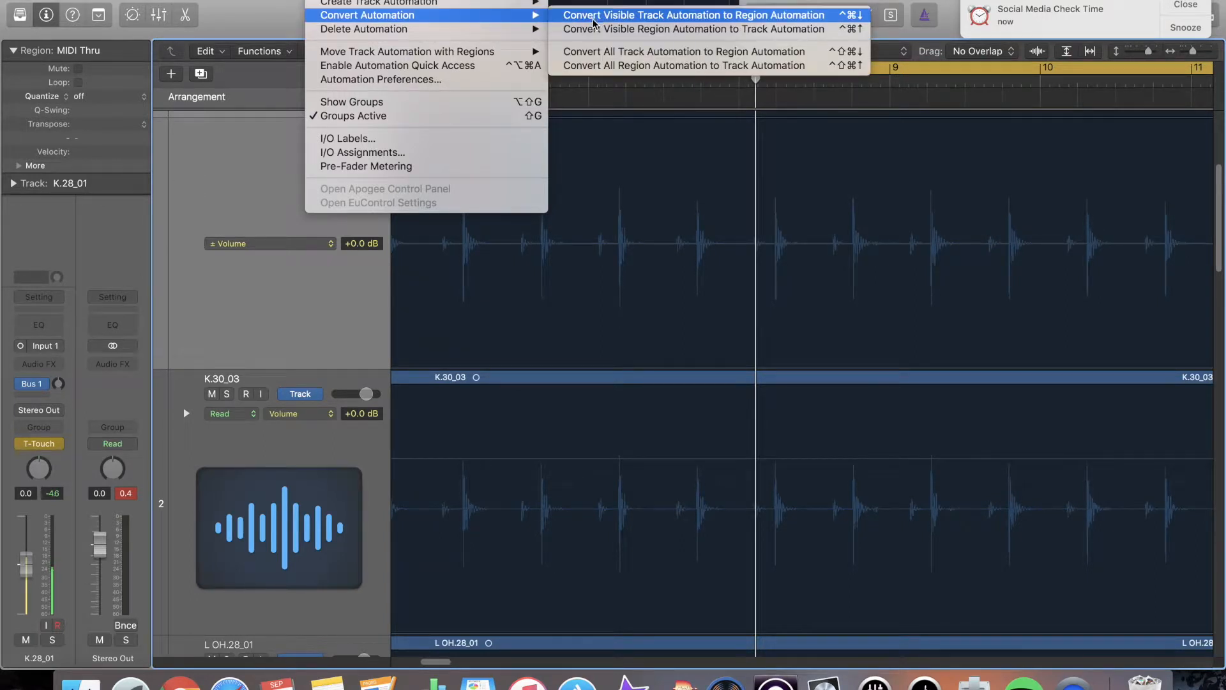
{"action": "left_click", "coordinate": [171, 210]}
{"action": "scroll", "coordinate": [375, 343], "scroll_direction": "up", "scroll_amount": 3}
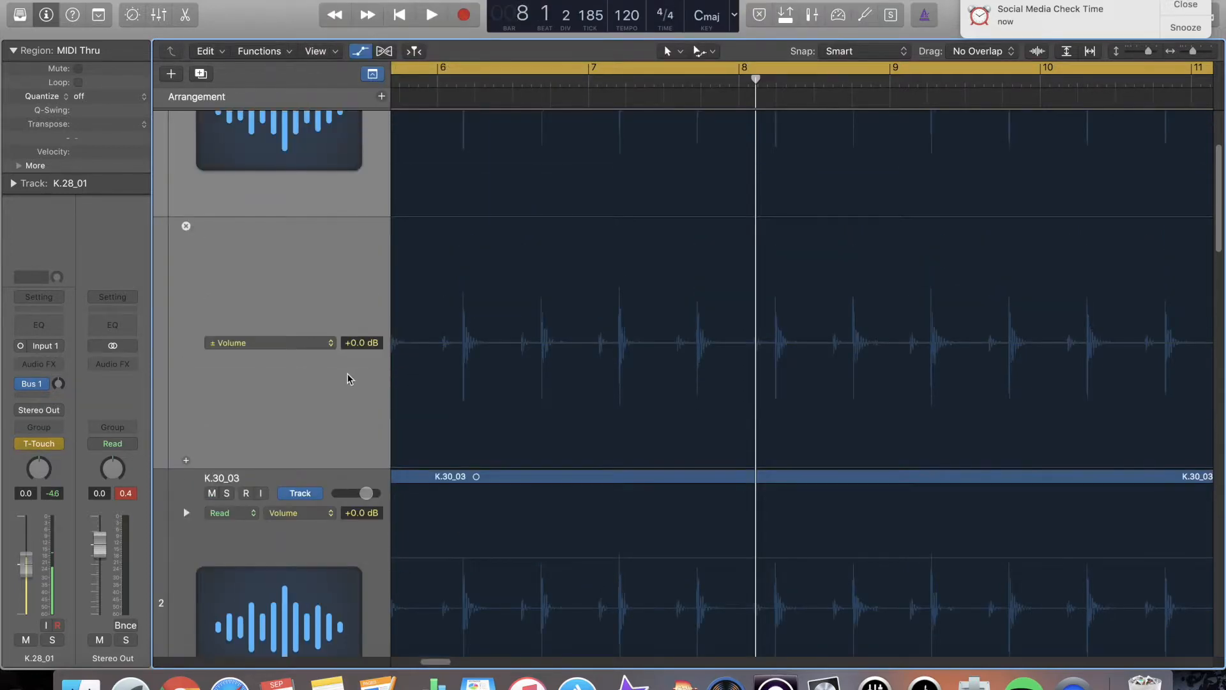
{"action": "scroll", "coordinate": [348, 379], "scroll_direction": "down", "scroll_amount": 4}
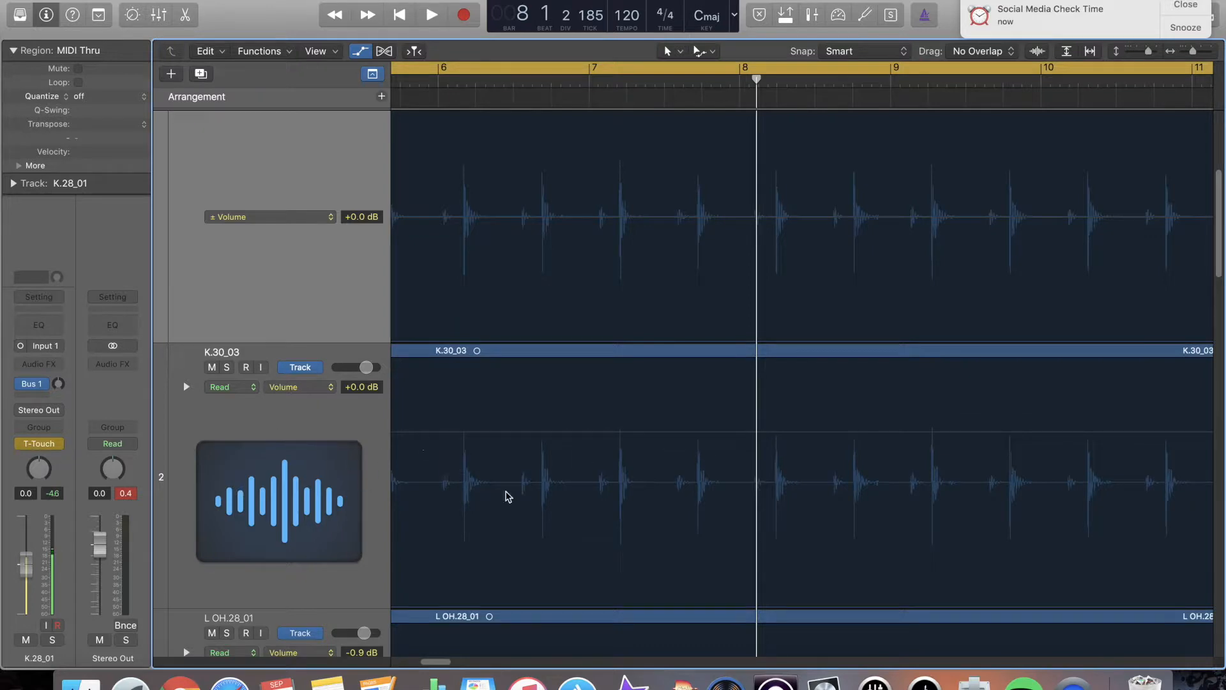
Switch briefly to Pro Tools and back to Logic Pro X, set K.30_03 to Region automation and select that track.
{"action": "left_click", "coordinate": [775, 682]}
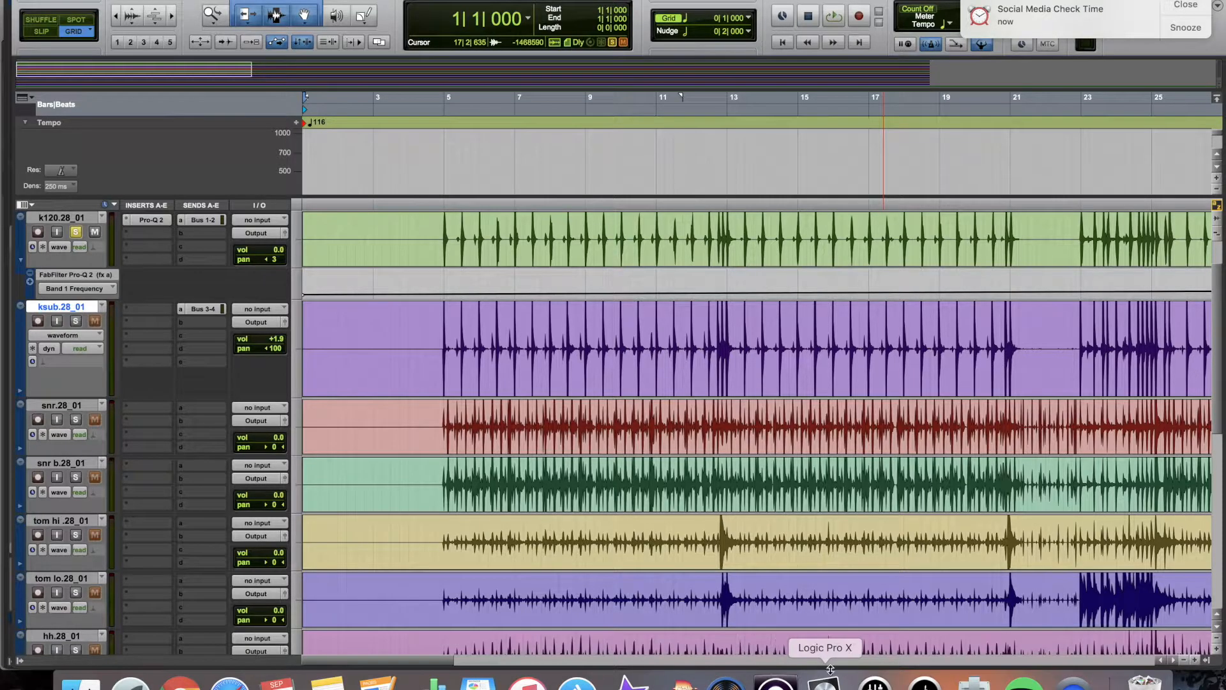
{"action": "left_click", "coordinate": [824, 682]}
{"action": "left_click", "coordinate": [300, 367]}
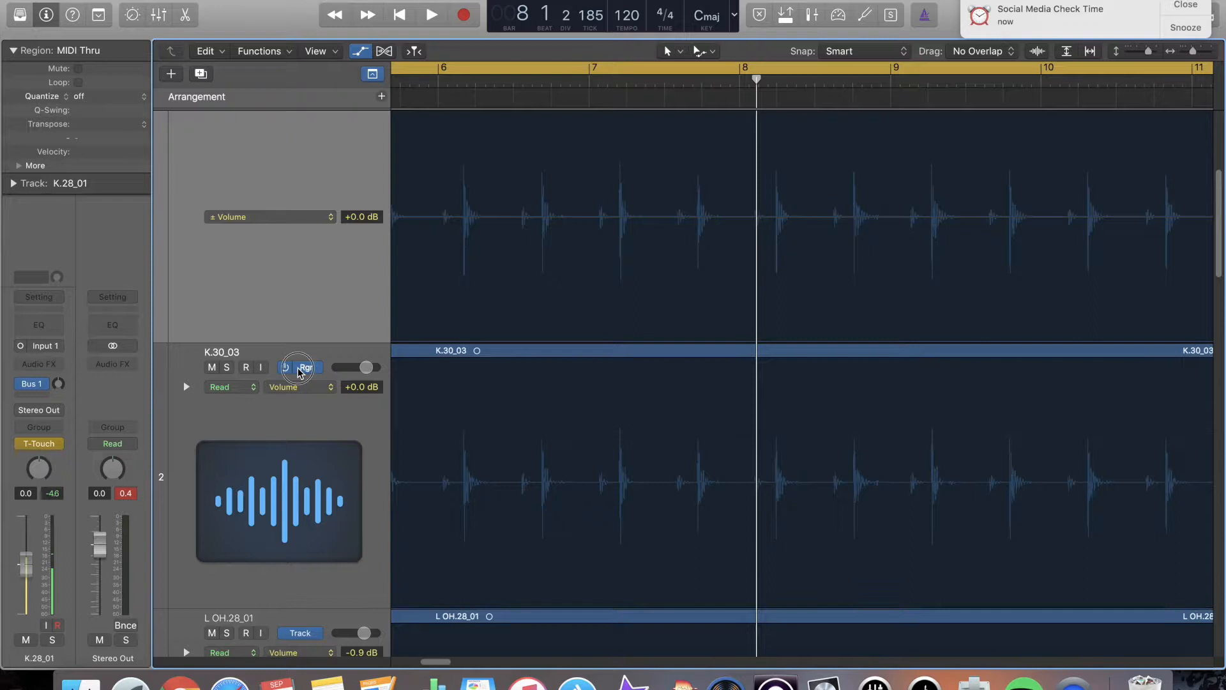
{"action": "scroll", "coordinate": [701, 539], "scroll_direction": "left", "scroll_amount": 10}
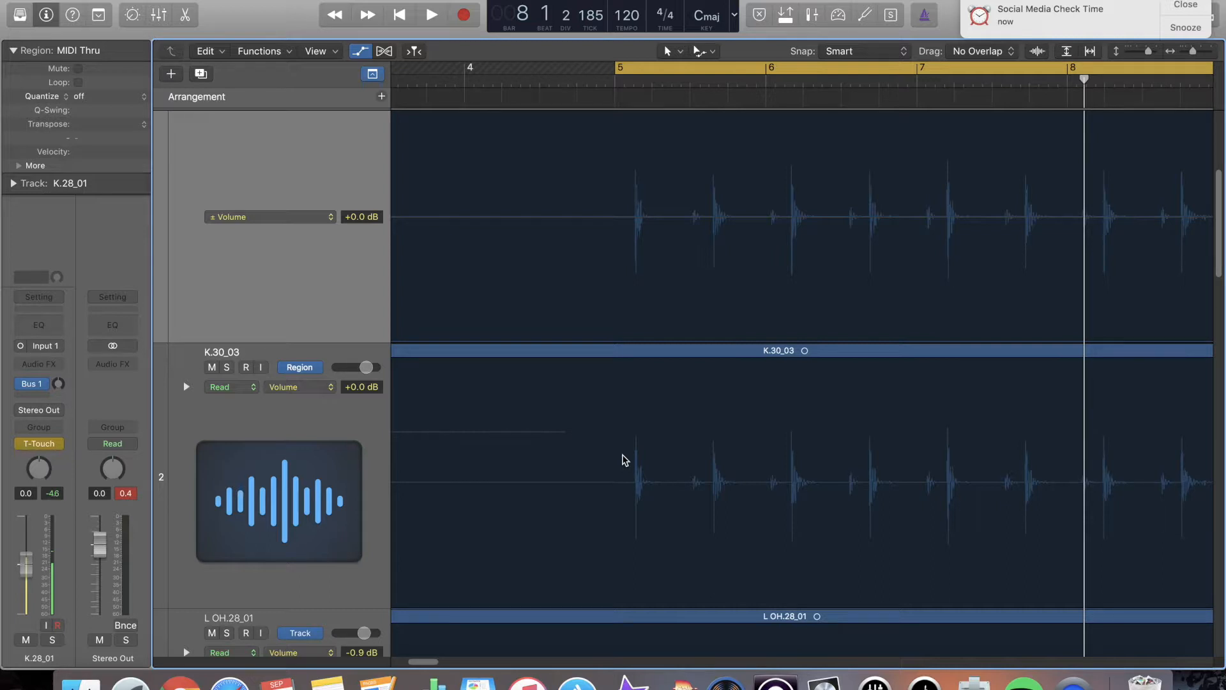
{"action": "left_click", "coordinate": [307, 454]}
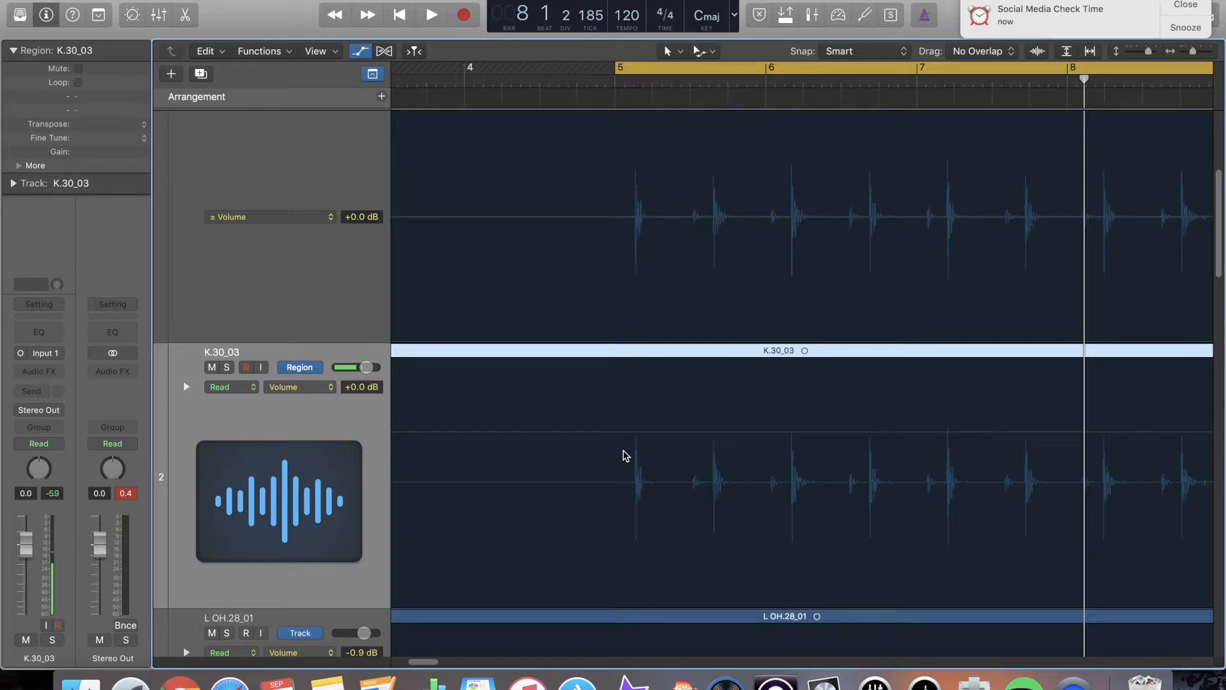
With the Marquee tool, select K.30_03 from about bar 5 to bar 7 and lower its region volume automation to -7.0 dB.
{"action": "left_click", "coordinate": [703, 51]}
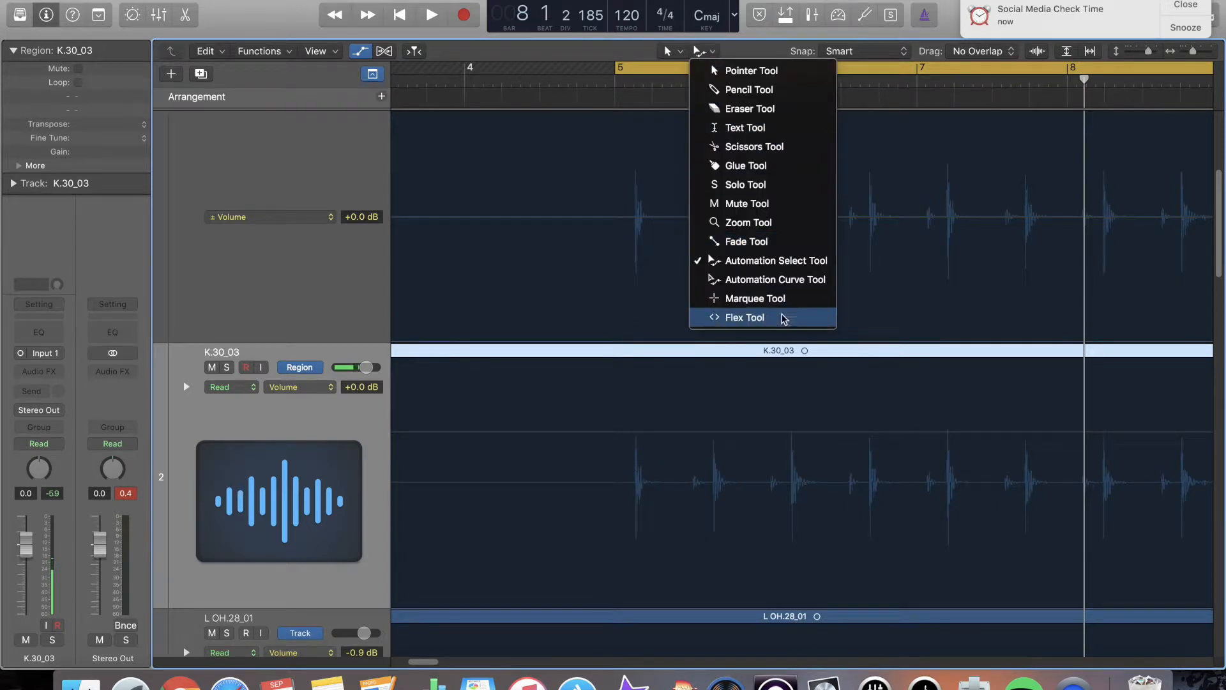
{"action": "left_click", "coordinate": [755, 299]}
{"action": "left_click_drag", "start_coordinate": [616, 471], "coordinate": [949, 485]}
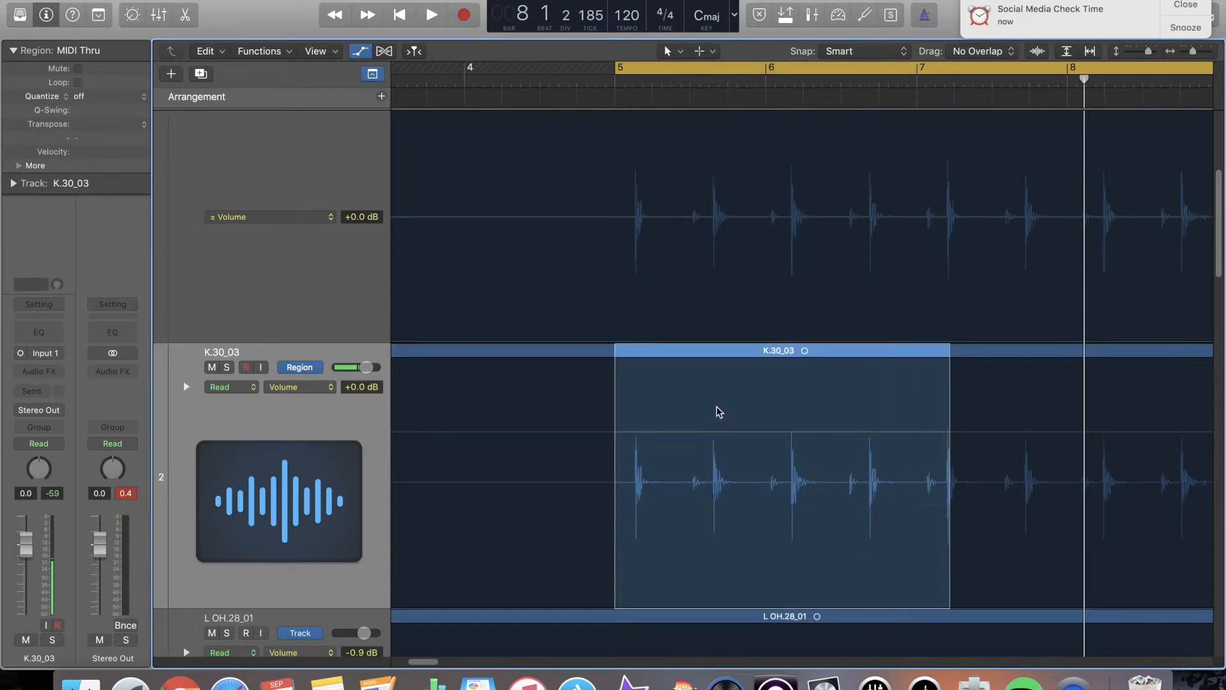
{"action": "left_click_drag", "start_coordinate": [720, 434], "coordinate": [722, 478]}
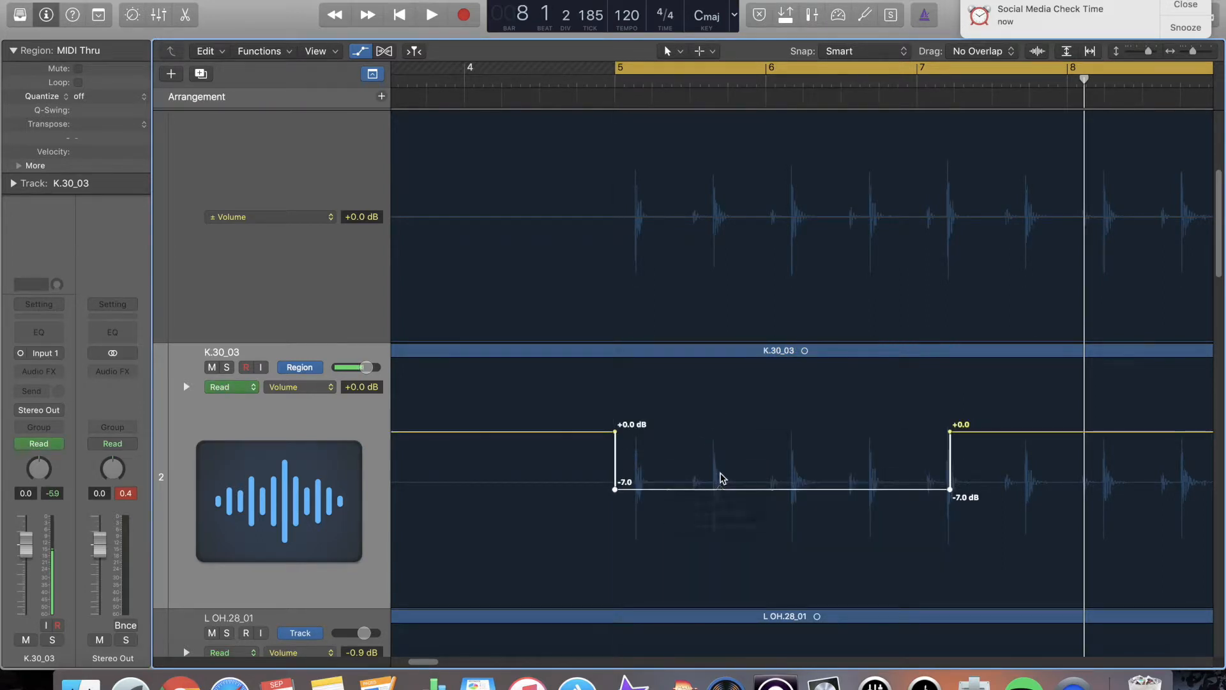
Switch K.30_03 to Track automation and create a volume ramp from about bar 5 to a +3.5 dB peak just after bar 7.
{"action": "left_click", "coordinate": [286, 368]}
{"action": "left_click", "coordinate": [286, 368]}
{"action": "left_click", "coordinate": [305, 367]}
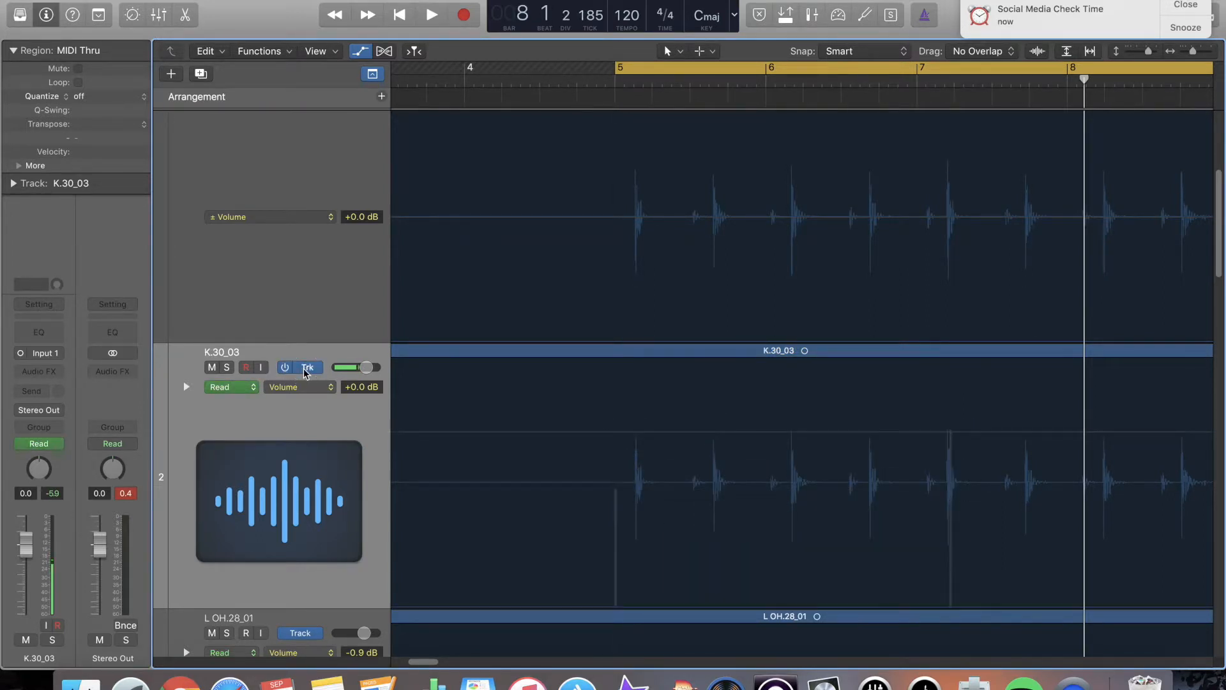
{"action": "left_click_drag", "start_coordinate": [624, 470], "coordinate": [1029, 498]}
{"action": "left_click", "coordinate": [895, 439]}
{"action": "left_click", "coordinate": [950, 432]}
{"action": "left_click_drag", "start_coordinate": [950, 433], "coordinate": [948, 394]}
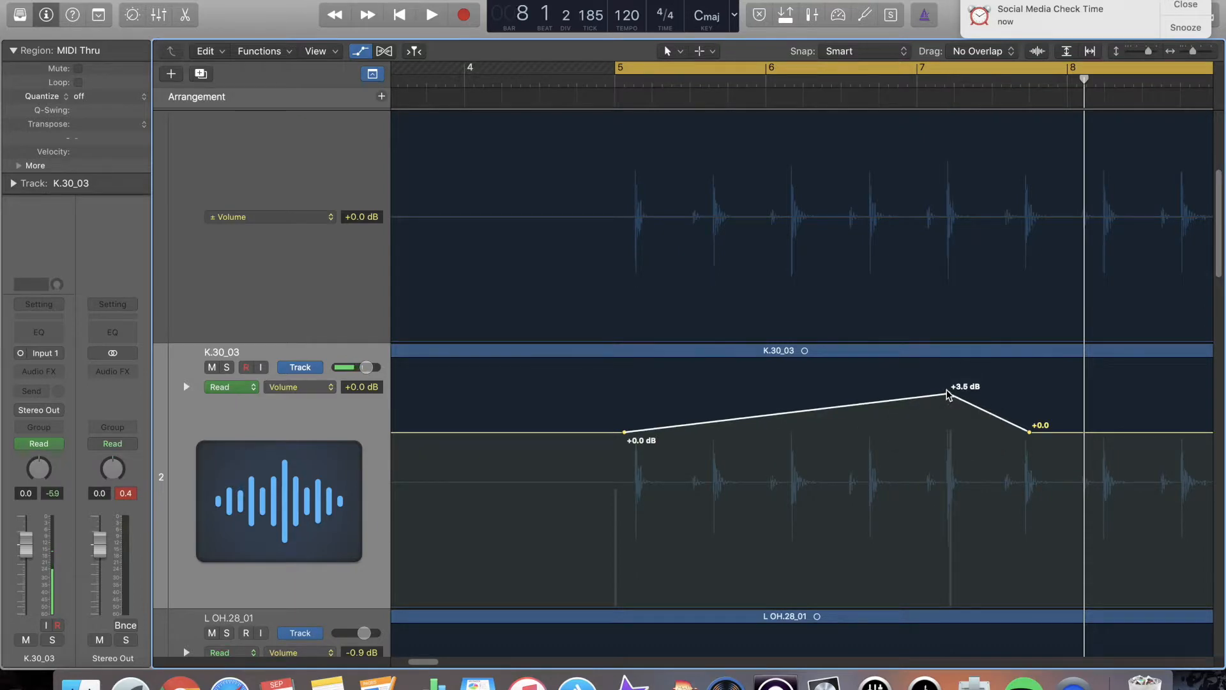
Toggle K.30_03's automation type between Track and Region and hide the automation view.
{"action": "mouse_move", "coordinate": [282, 368]}
{"action": "left_click", "coordinate": [301, 367]}
{"action": "key", "text": "a"}
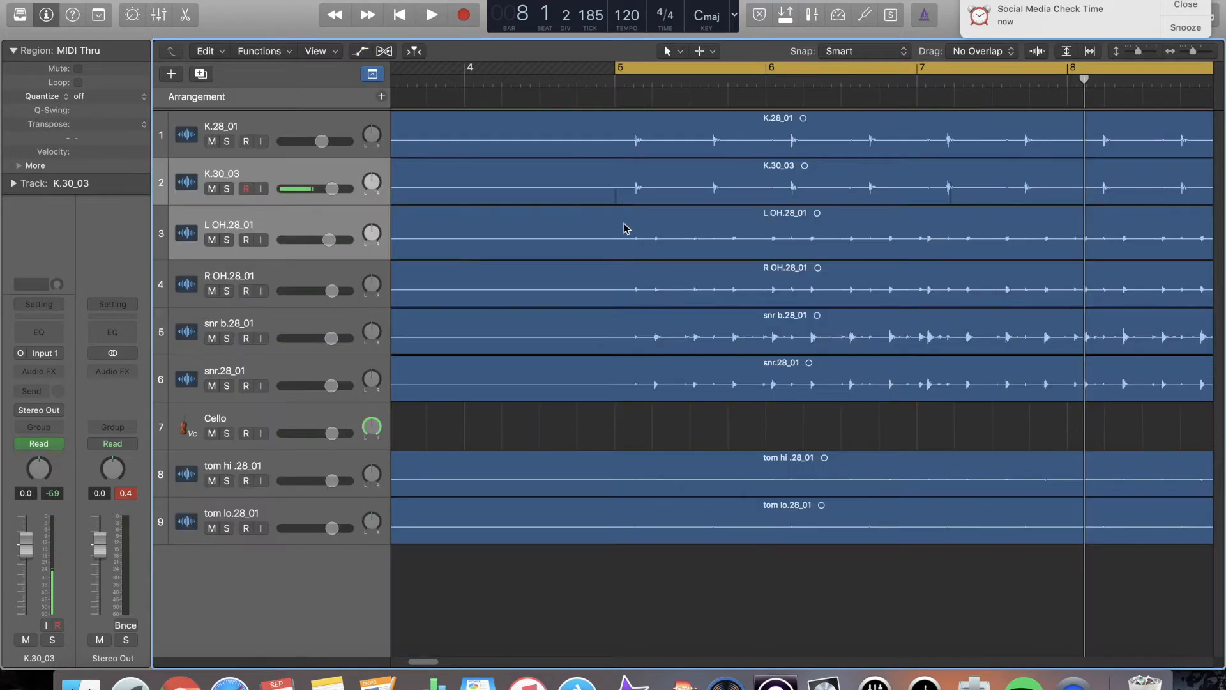
Split off K.30_03 from about bar 5 to bar 7 and copy that region directly after itself without copying the automation data.
{"action": "left_click_drag", "start_coordinate": [602, 189], "coordinate": [971, 192]}
{"action": "left_click", "coordinate": [850, 182]}
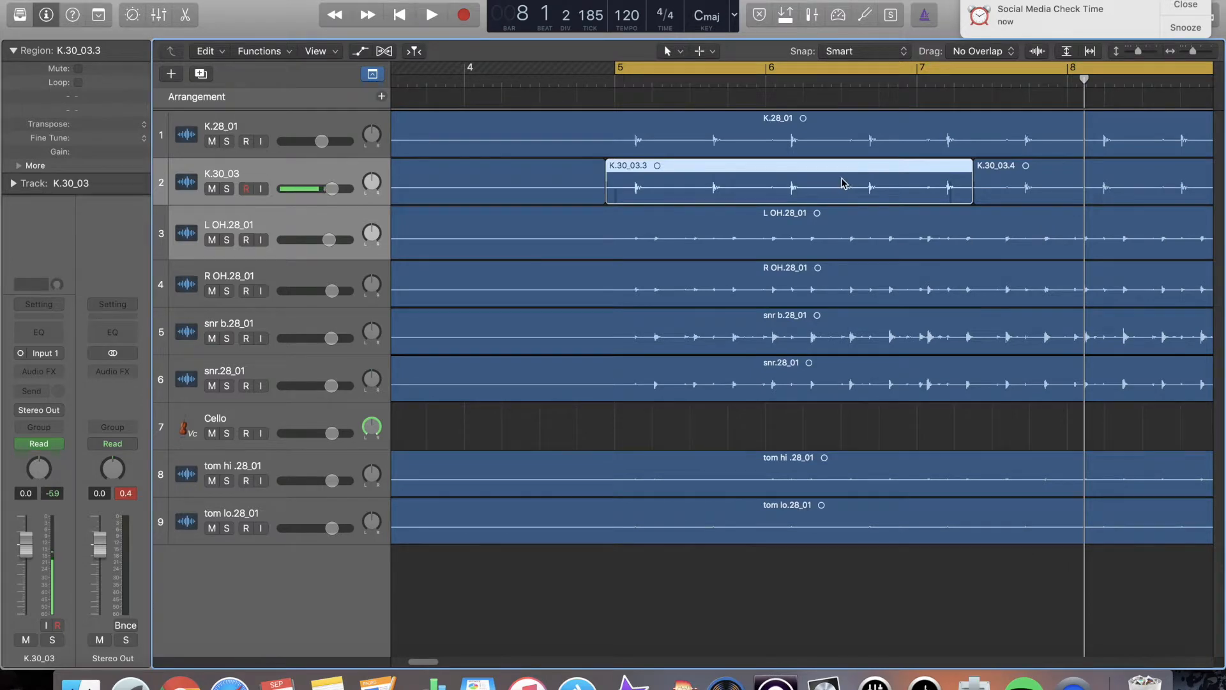
{"action": "left_click_drag", "start_coordinate": [806, 178], "coordinate": [1161, 179]}
{"action": "left_click", "coordinate": [670, 217]}
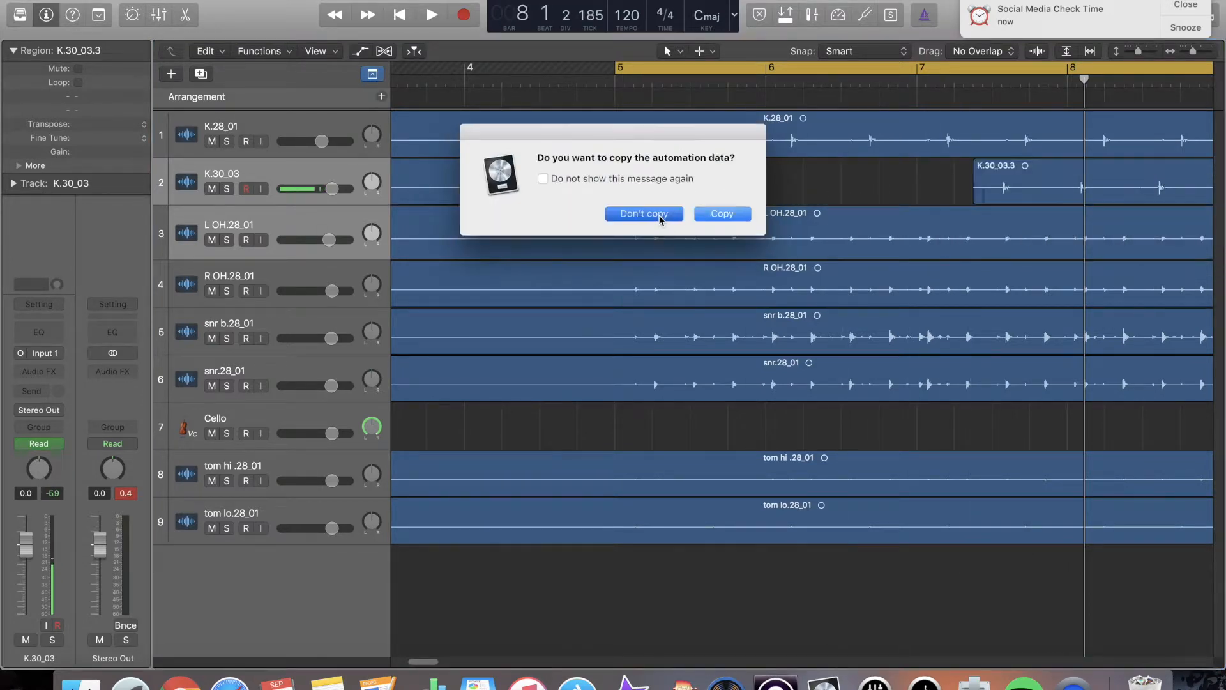
{"action": "left_click", "coordinate": [657, 216]}
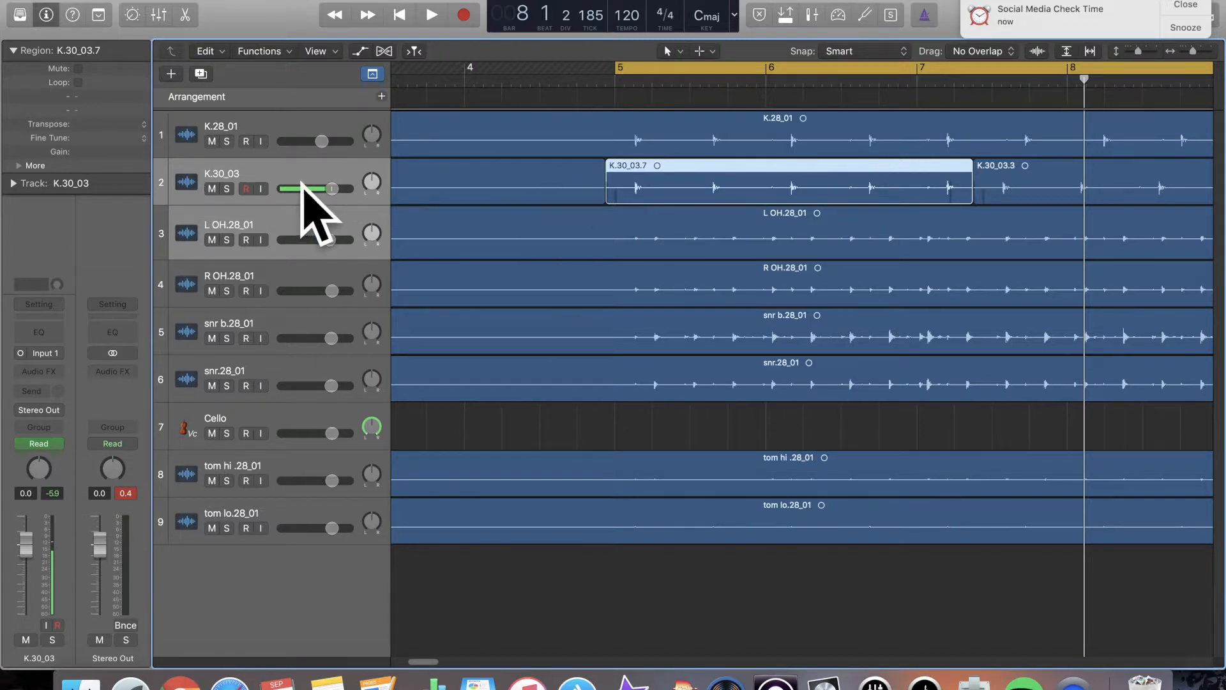
Show the automation view and switch K.30_03 to Track automation to compare its volume curve across the copied regions.
{"action": "key", "text": "a"}
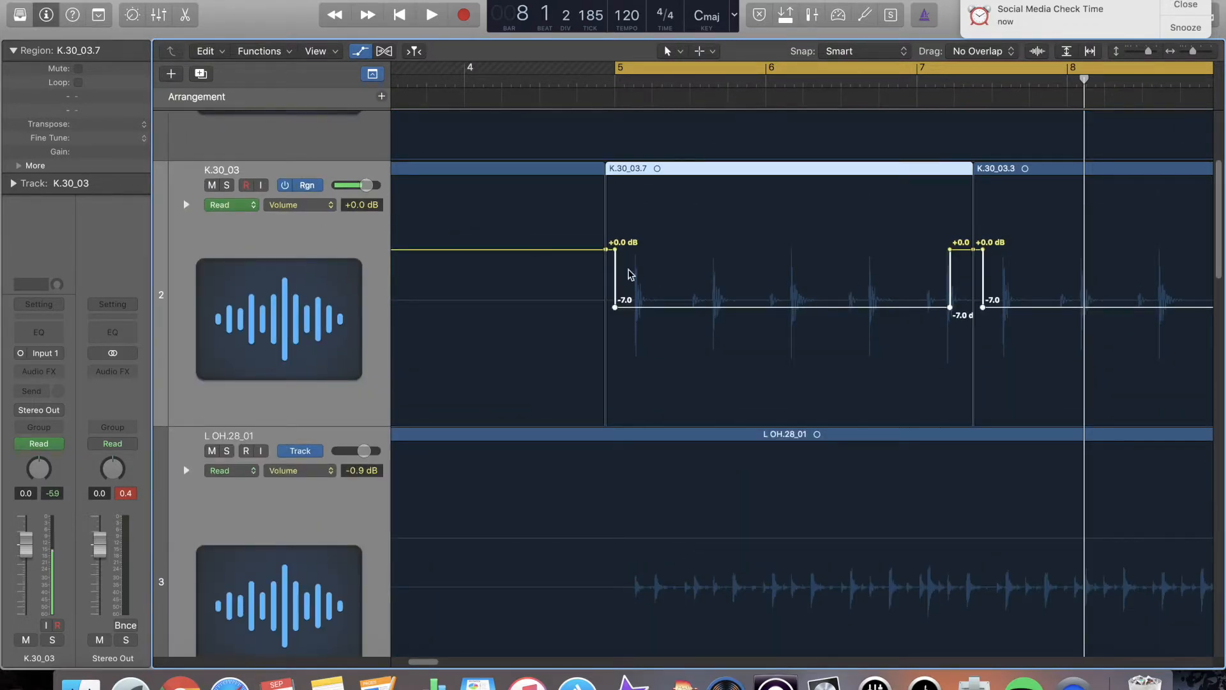
{"action": "scroll", "coordinate": [1009, 263], "scroll_direction": "down", "scroll_amount": 1}
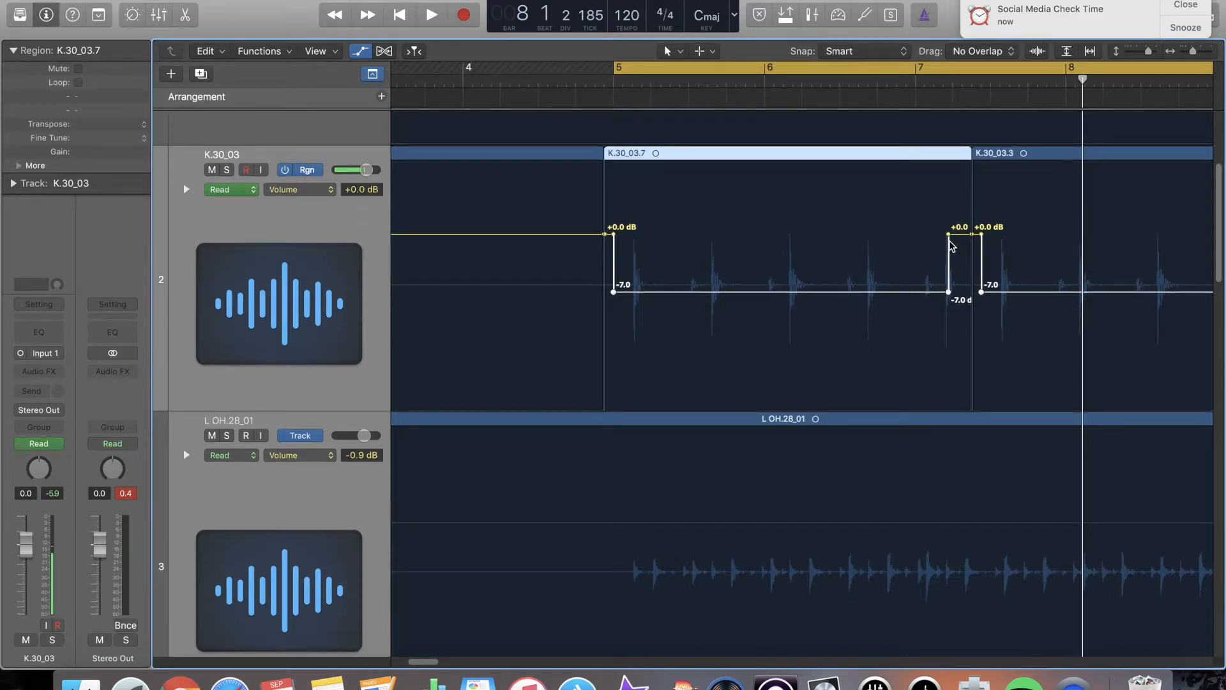
{"action": "left_click", "coordinate": [305, 170]}
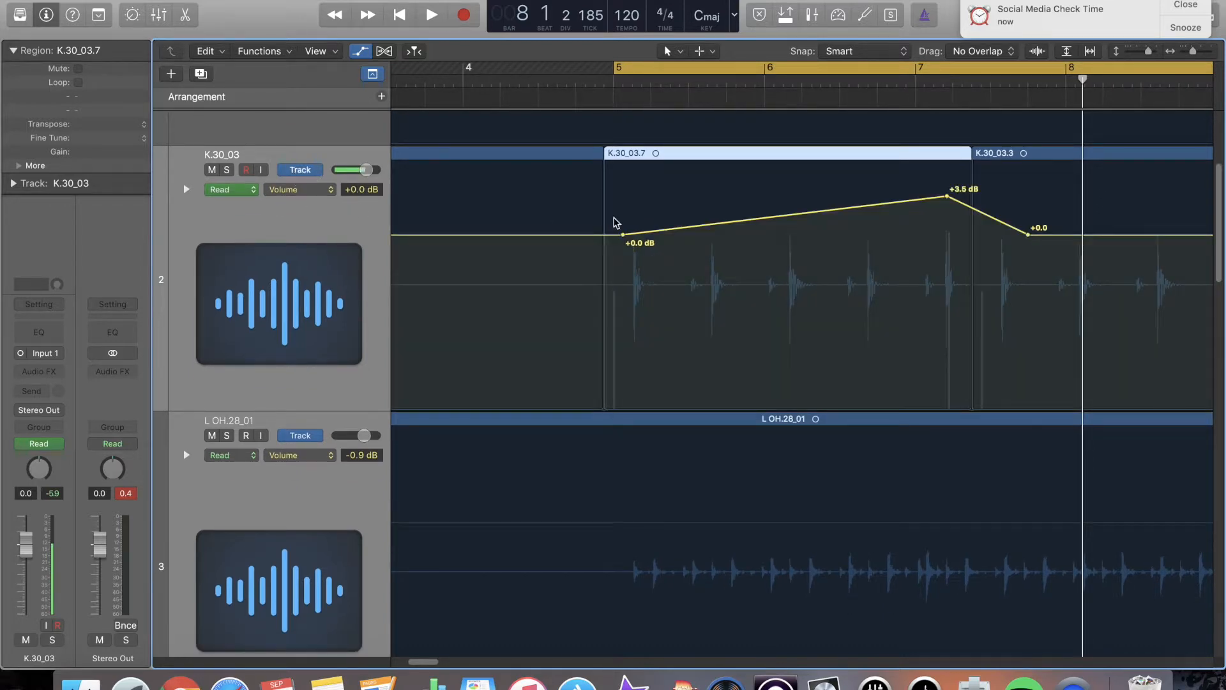
{"action": "scroll", "coordinate": [866, 250], "scroll_direction": "right", "scroll_amount": 5}
{"action": "scroll", "coordinate": [863, 247], "scroll_direction": "right", "scroll_amount": 3}
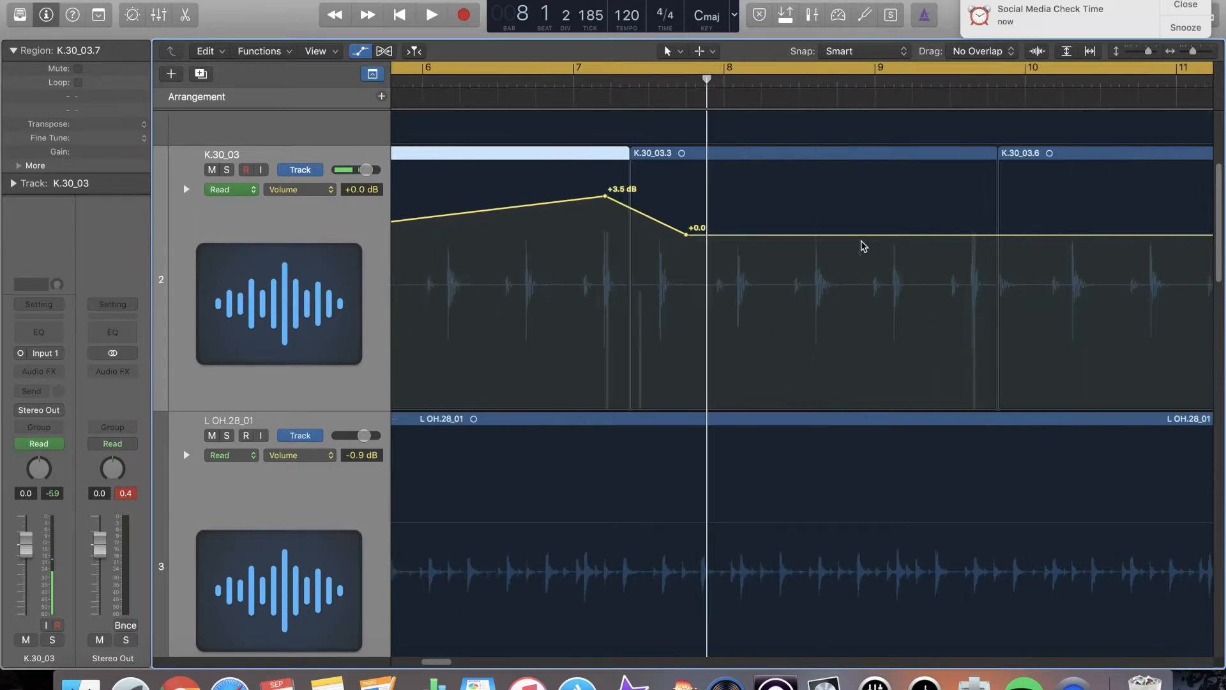
{"action": "scroll", "coordinate": [863, 246], "scroll_direction": "left", "scroll_amount": 4}
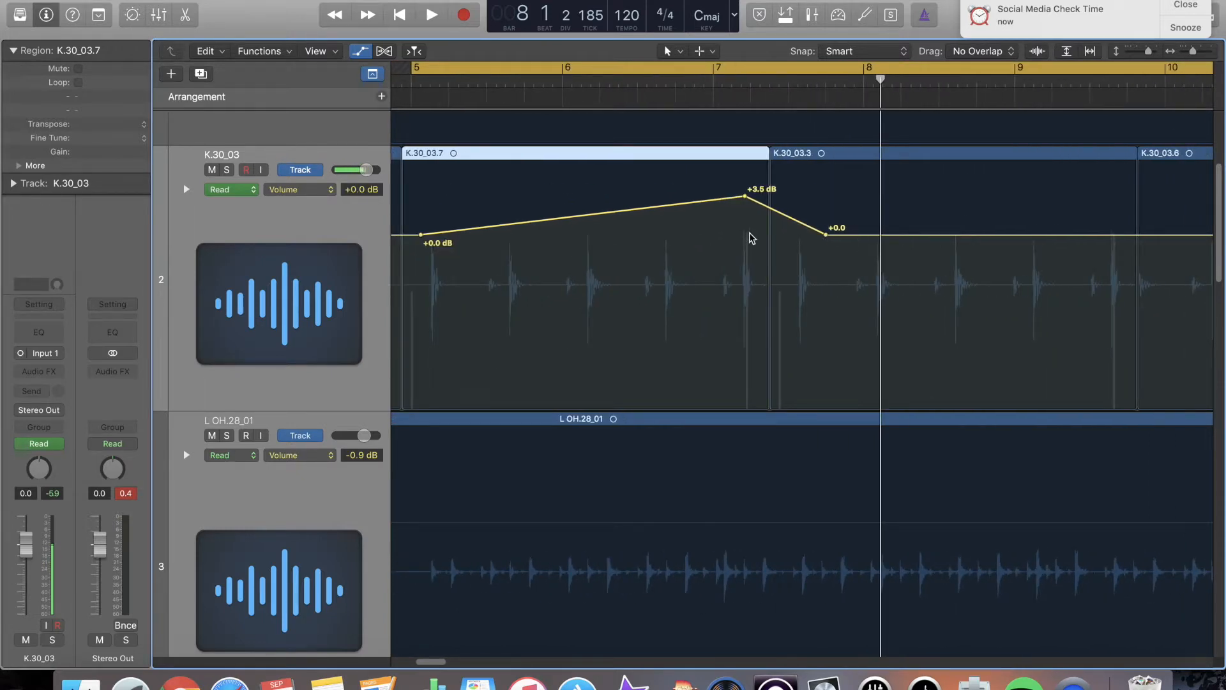
Switch to Pro Tools and draw Free Hand pencil automation in k120.28_01's Band 1 Frequency lane from about bar 6 to bar 14.
{"action": "left_click", "coordinate": [775, 682]}
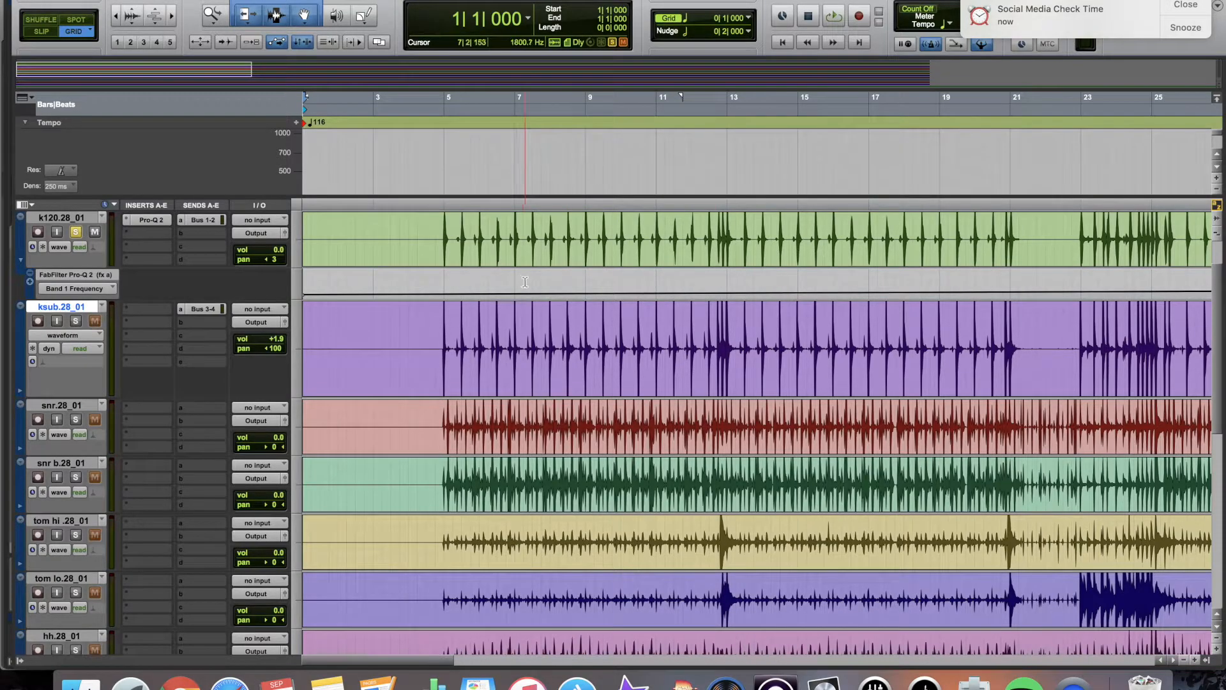
{"action": "left_click", "coordinate": [368, 23]}
{"action": "left_click", "coordinate": [369, 28]}
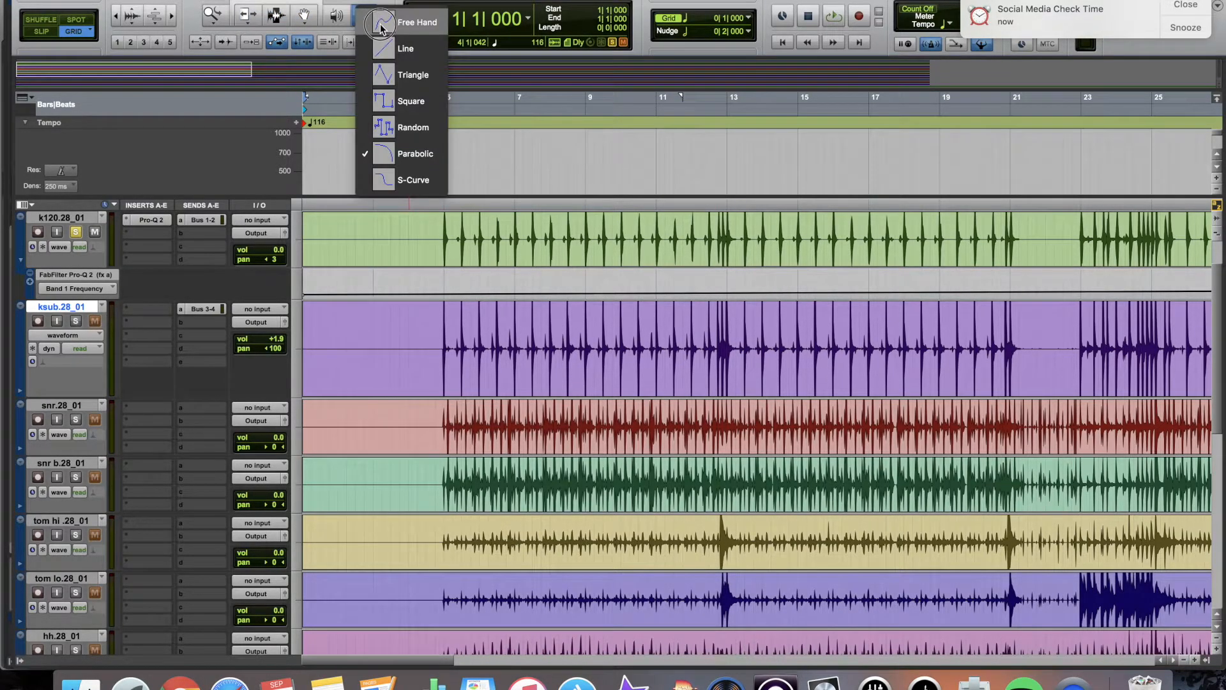
{"action": "left_click", "coordinate": [383, 28]}
{"action": "key", "text": "space"}
{"action": "mouse_move", "coordinate": [491, 289]}
{"action": "left_mouse_down"}
{"action": "mouse_move", "coordinate": [603, 273]}
{"action": "mouse_move", "coordinate": [779, 279]}
{"action": "left_mouse_up"}
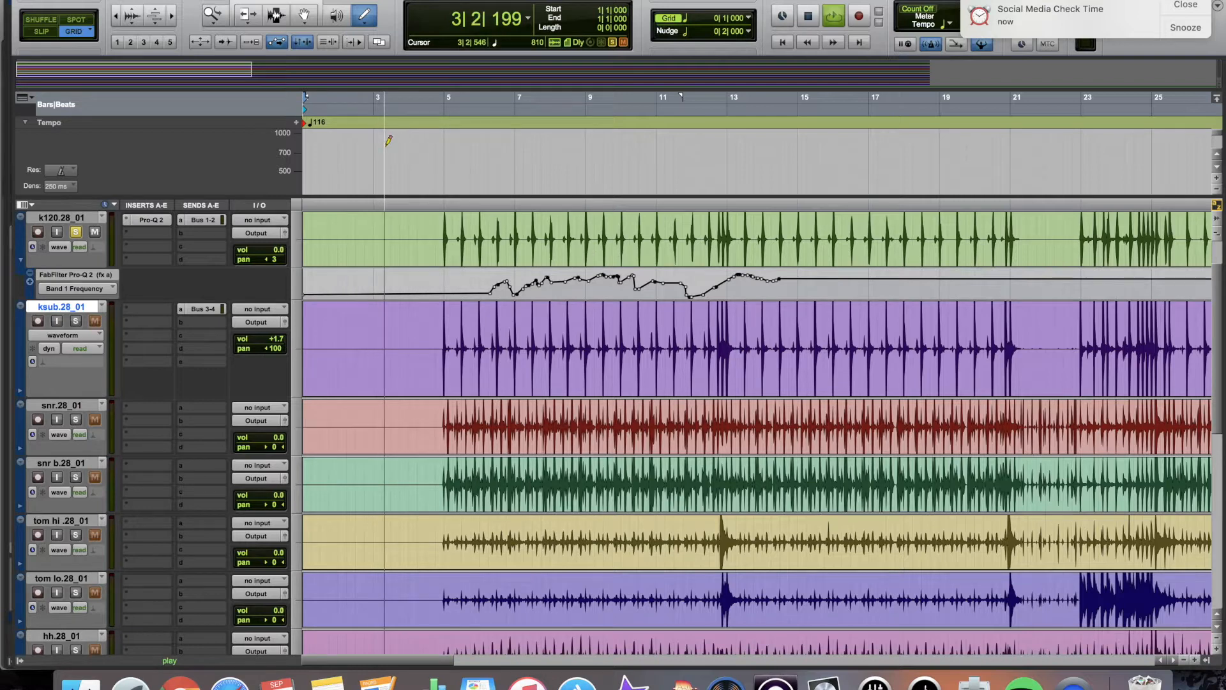
{"action": "key", "text": "space"}
Select the Band 1 Frequency automation from bar 5|4 to 15|3 and apply Thin Automation to it.
{"action": "left_click_drag", "start_coordinate": [477, 281], "coordinate": [814, 281]}
{"action": "left_click", "coordinate": [137, 1]}
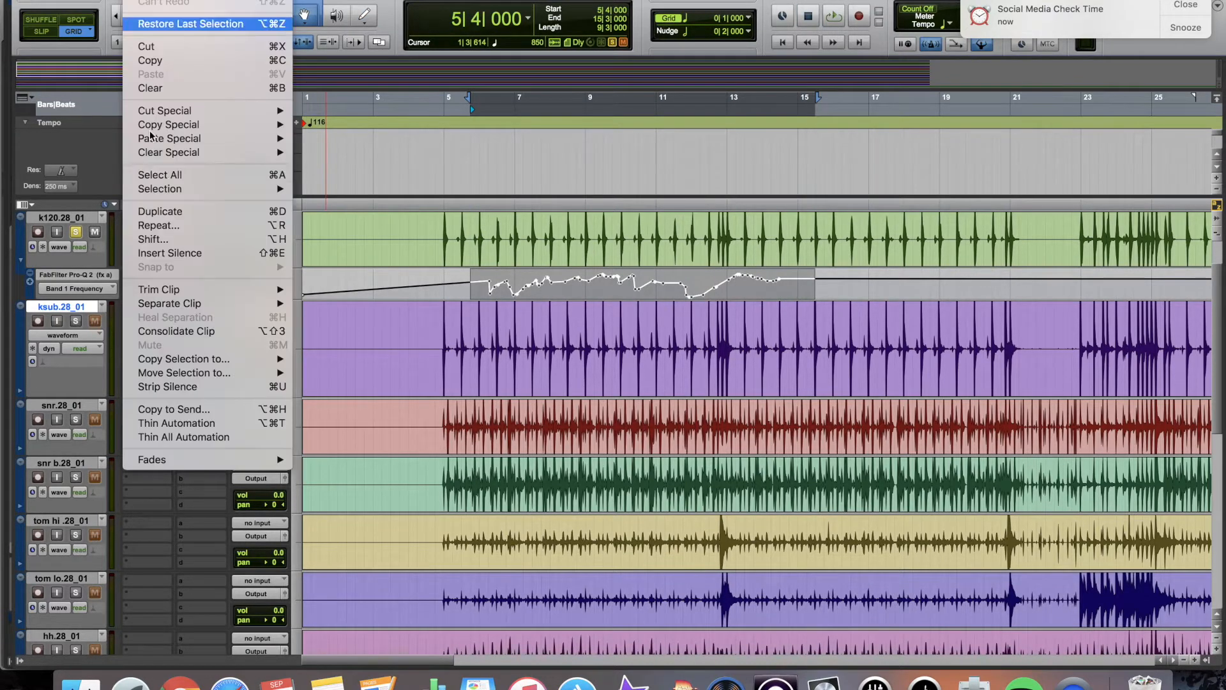
{"action": "left_click", "coordinate": [192, 423]}
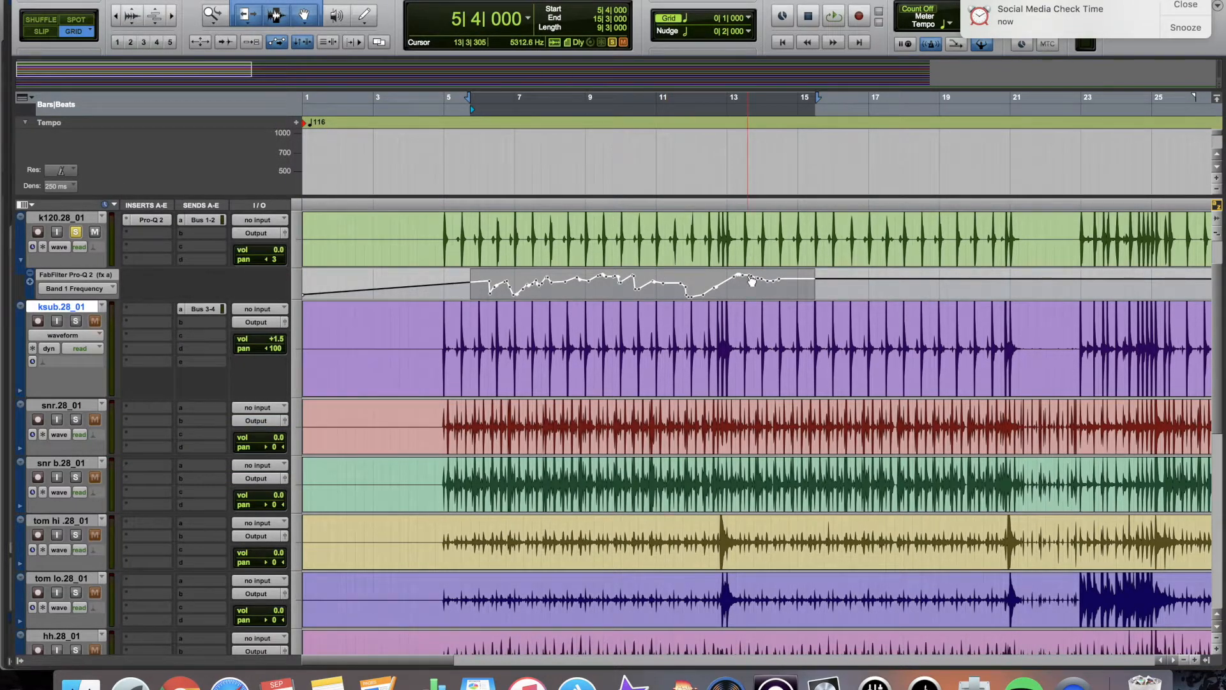
Examine the breakpoints of the thinned Band 1 Frequency automation up close and across the whole selection.
{"action": "key", "text": "t"}
{"action": "key", "text": "t"}
{"action": "key", "text": "t"}
{"action": "scroll", "coordinate": [675, 272], "scroll_direction": "left", "scroll_amount": 1}
{"action": "key", "text": "r"}
{"action": "key", "text": "r"}
{"action": "key", "text": "r"}
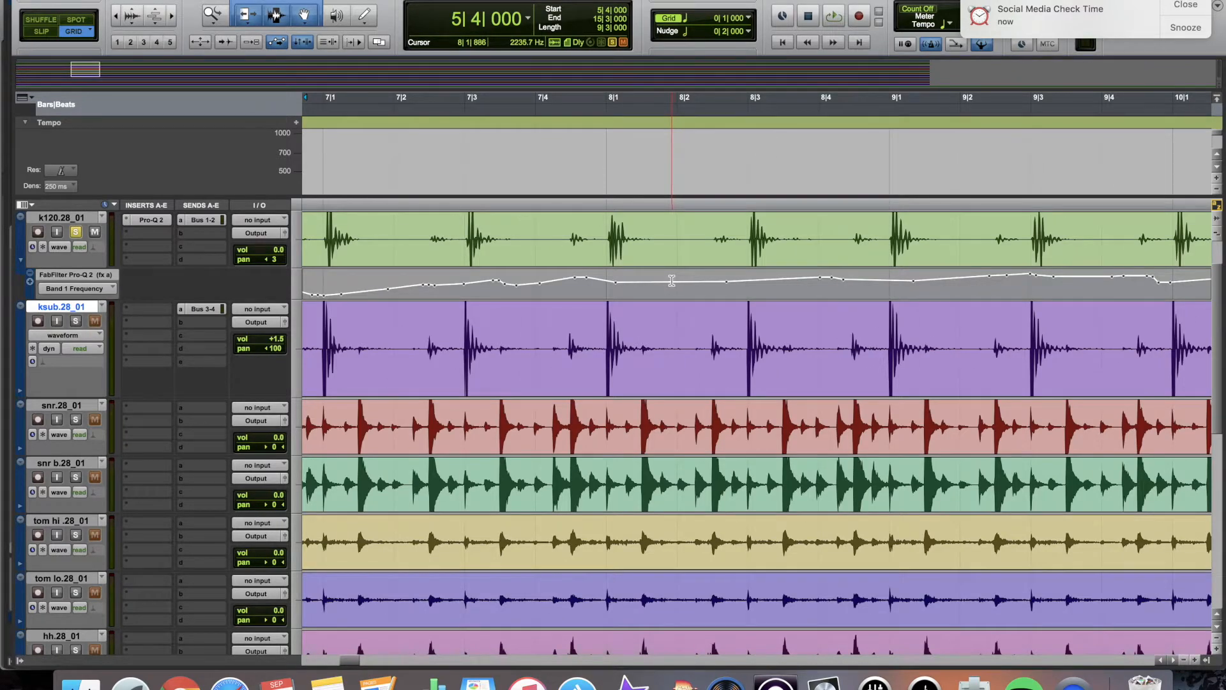
{"action": "key", "text": "r"}
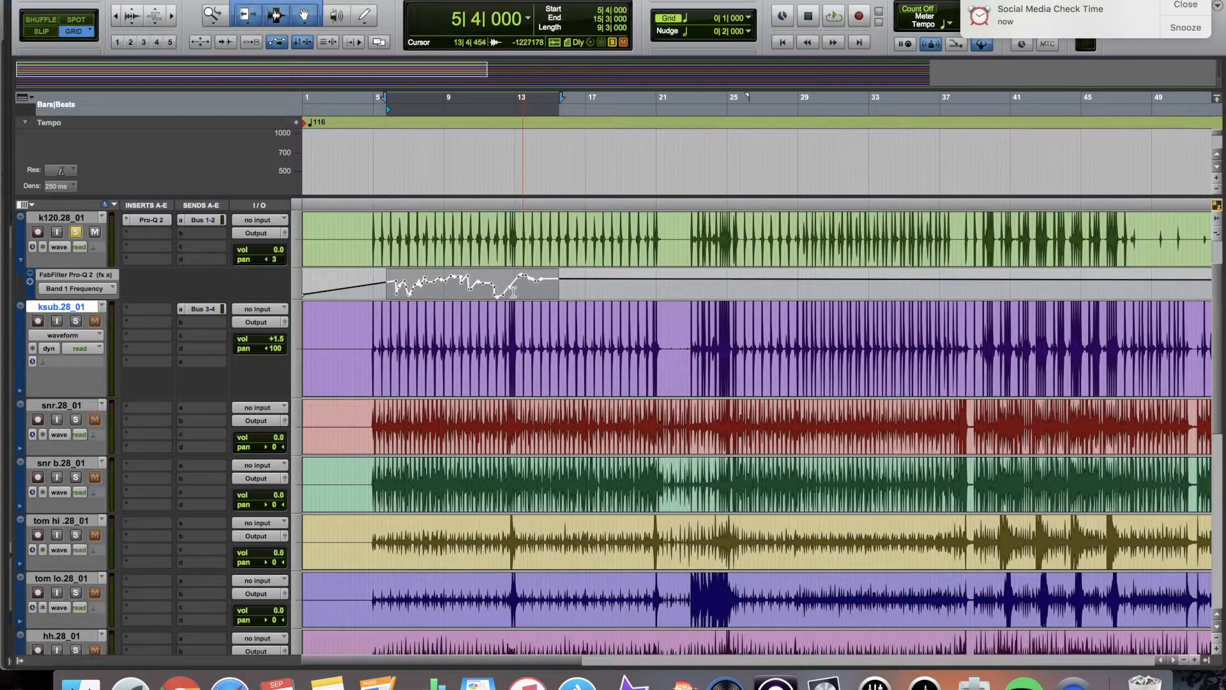
Open the Automation window, toggle automation Suspend on and off, and close the window.
{"action": "left_click", "coordinate": [474, 1]}
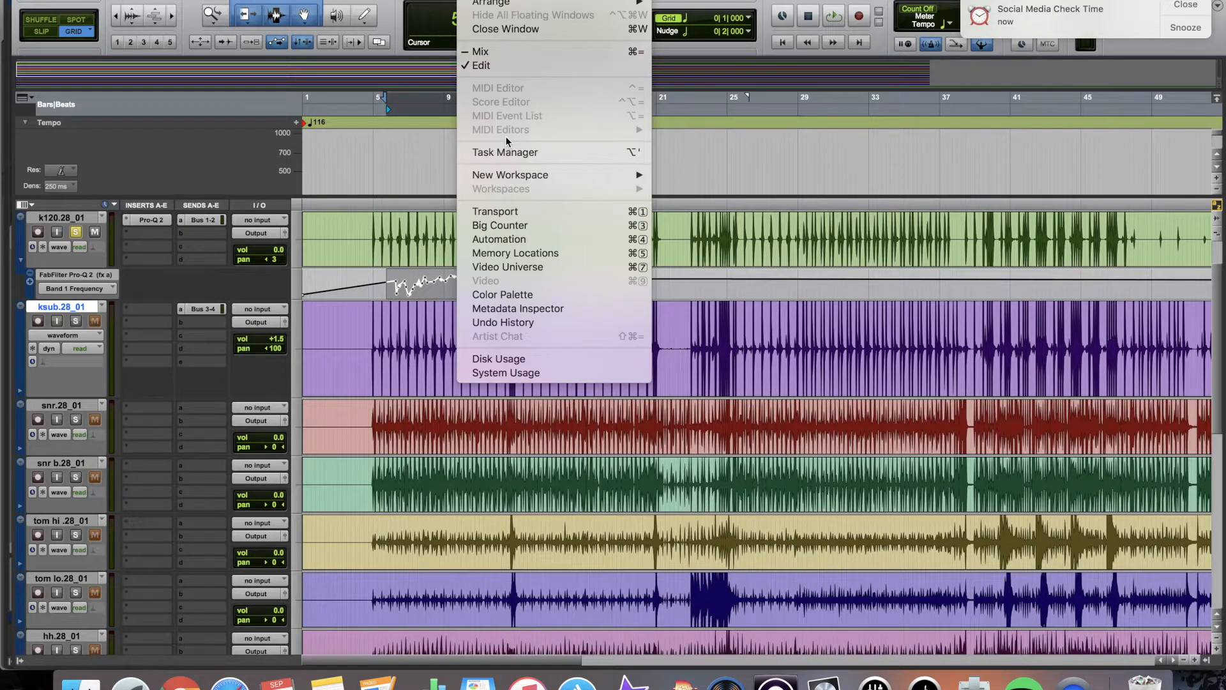
{"action": "left_click", "coordinate": [499, 239]}
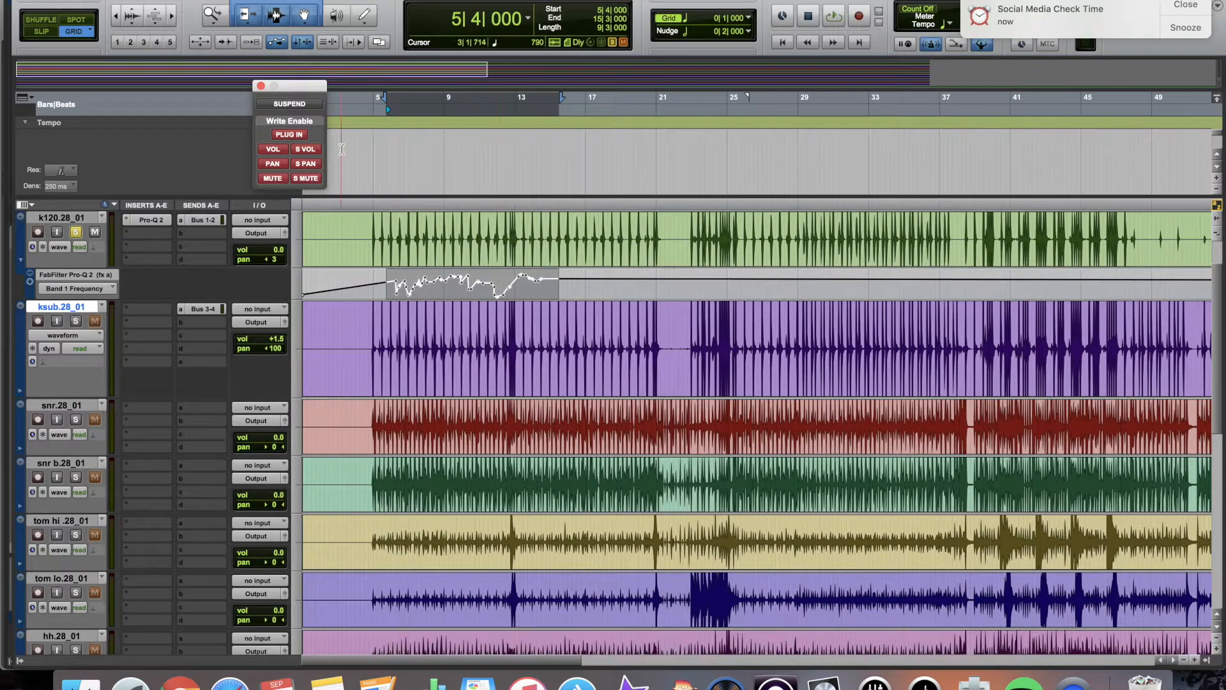
{"action": "left_click", "coordinate": [287, 104]}
{"action": "left_click", "coordinate": [287, 104]}
{"action": "left_click", "coordinate": [261, 85]}
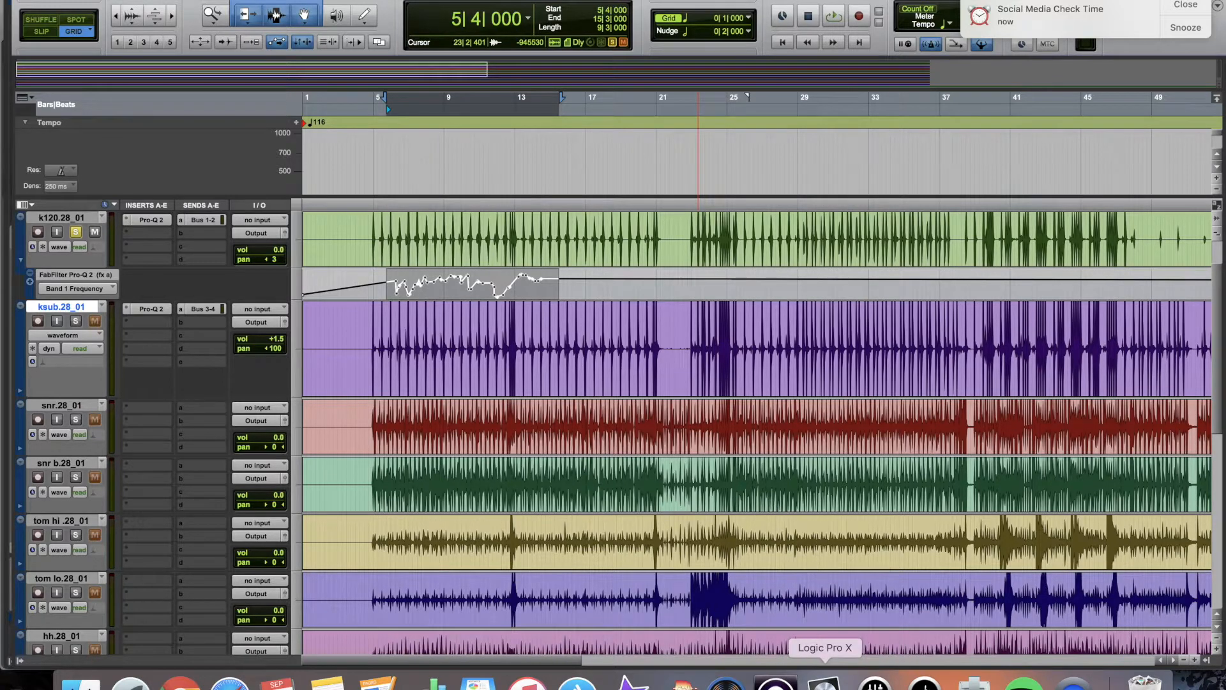
Switch to Logic Pro X and review the automatable FF Pro-Q 2 parameters available on the K.30_03 track.
{"action": "left_click", "coordinate": [850, 676]}
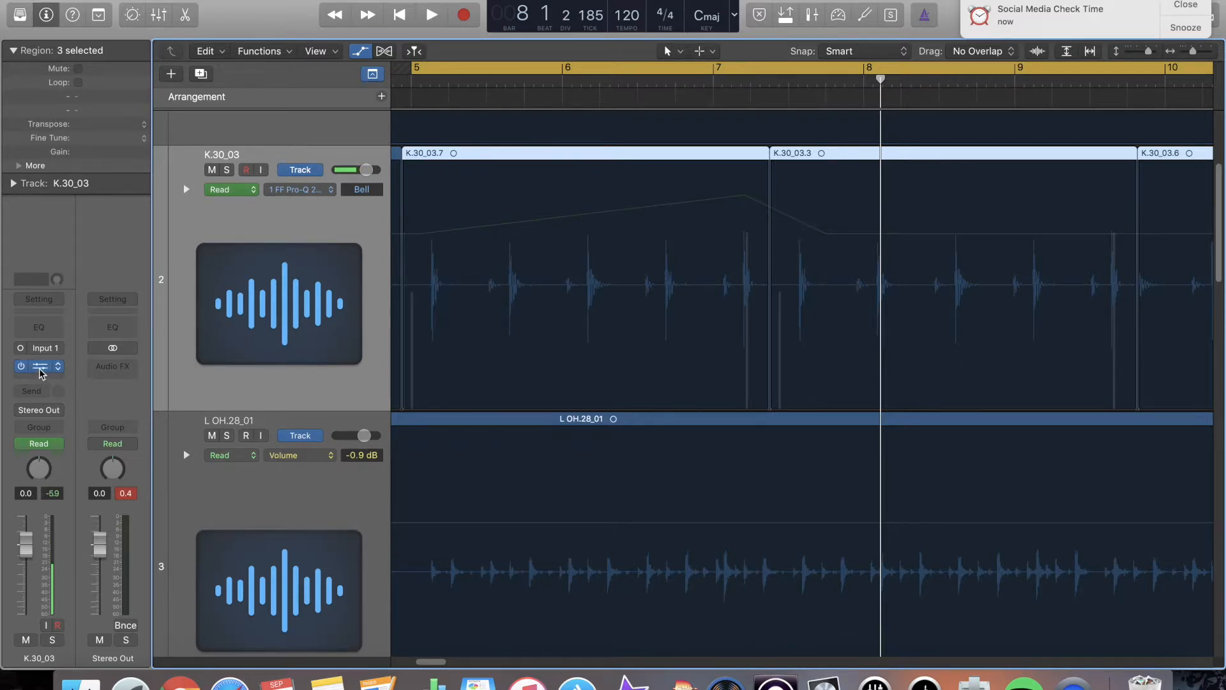
{"action": "left_click", "coordinate": [298, 190]}
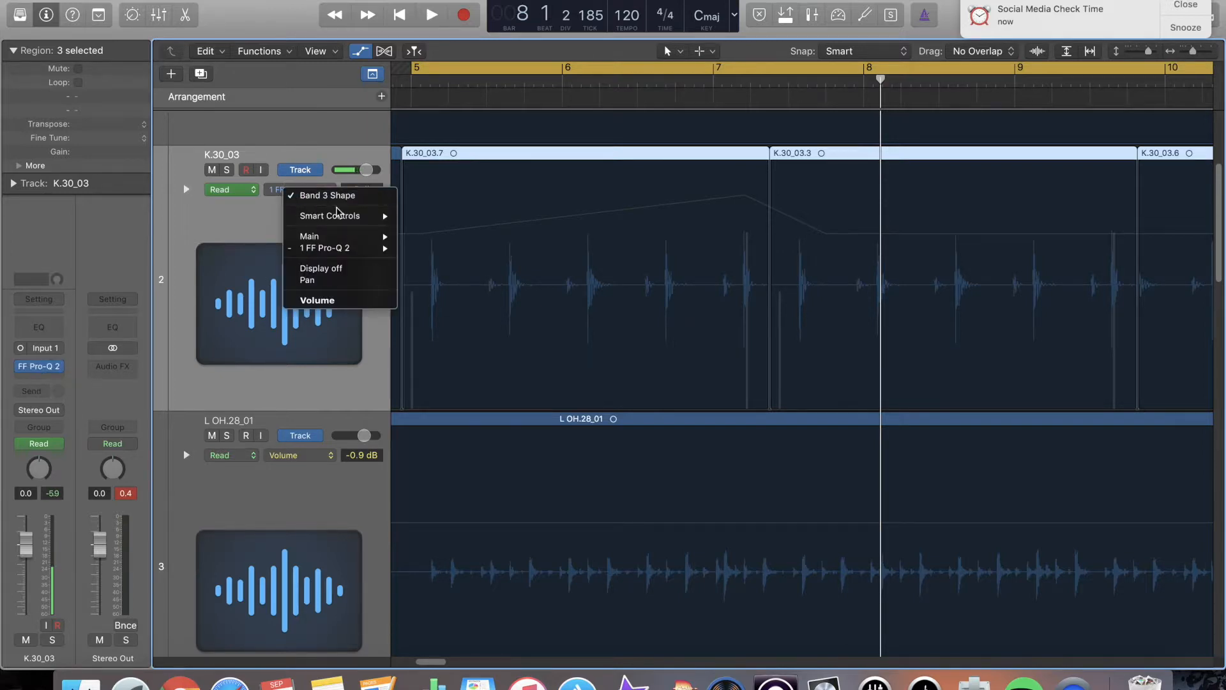
{"action": "mouse_move", "coordinate": [341, 250]}
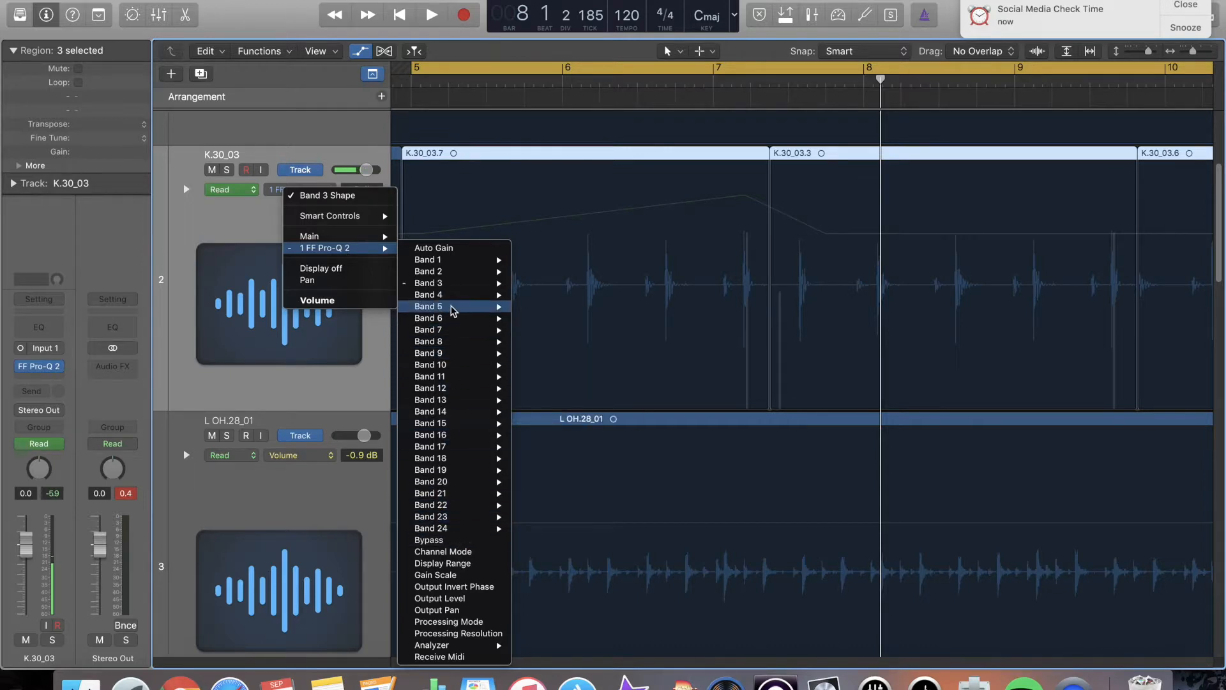
{"action": "key", "text": "Escape"}
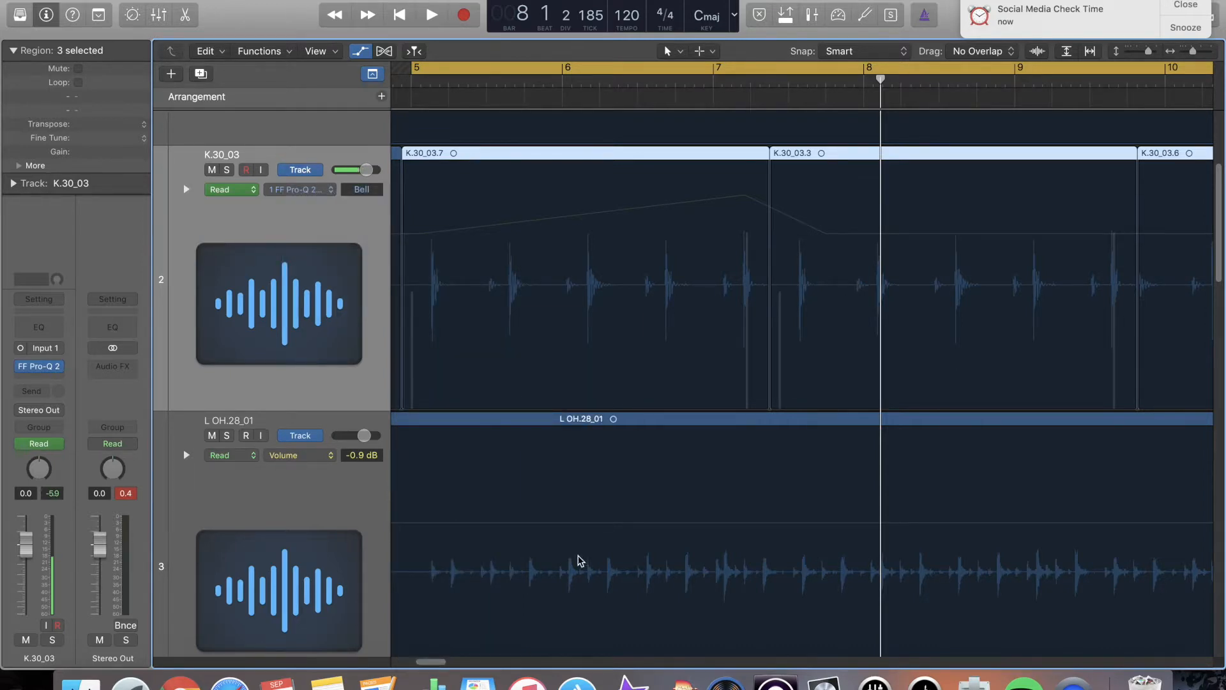
Switch to Pro Tools and insert FabFilter Pro-Q 2 on the snr.28_01 track.
{"action": "left_click", "coordinate": [775, 682]}
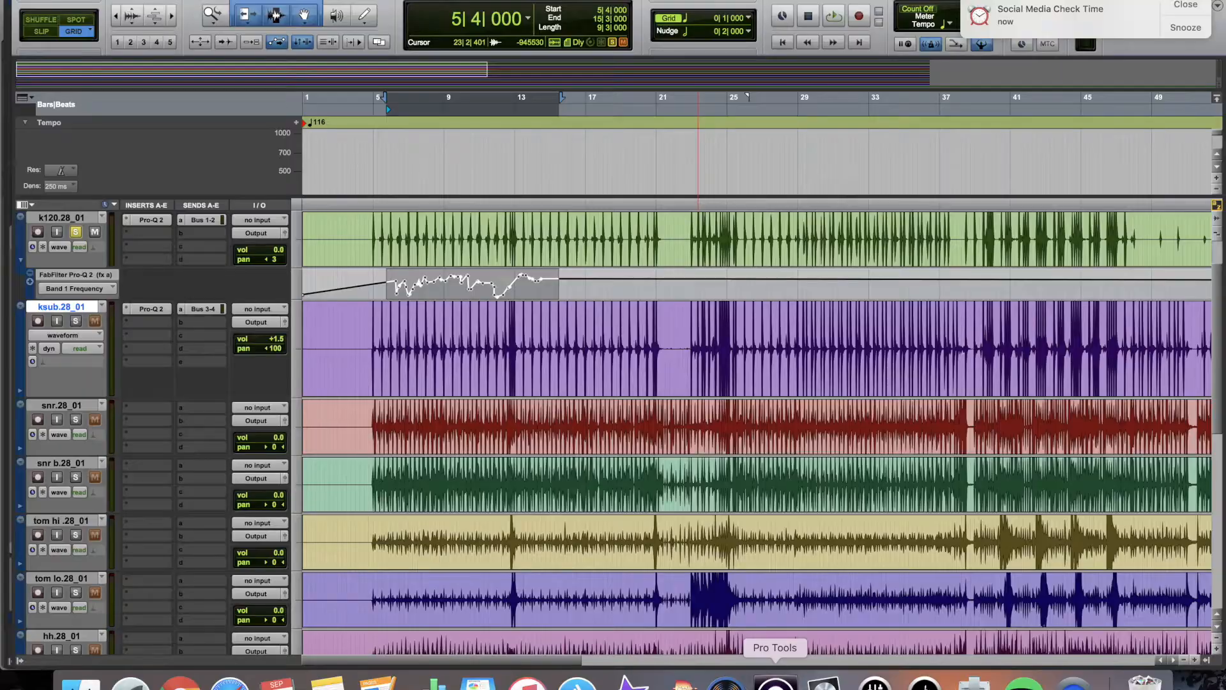
{"action": "left_click", "coordinate": [64, 405]}
{"action": "left_click", "coordinate": [160, 412]}
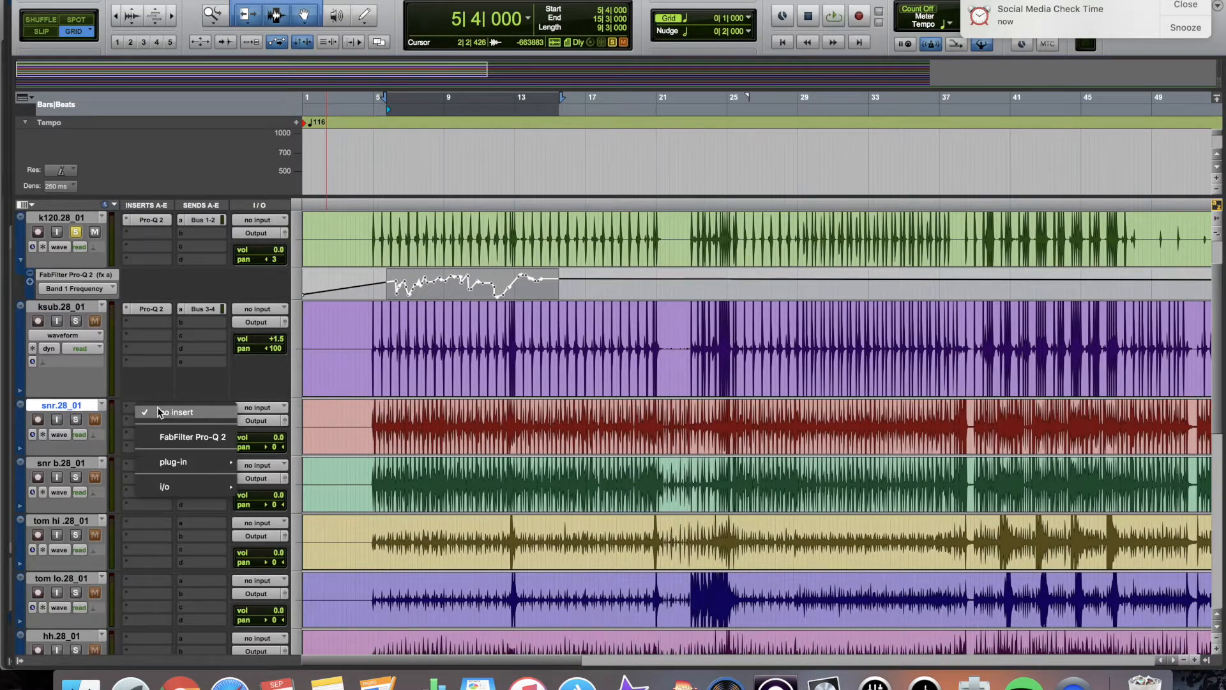
{"action": "left_click", "coordinate": [189, 436]}
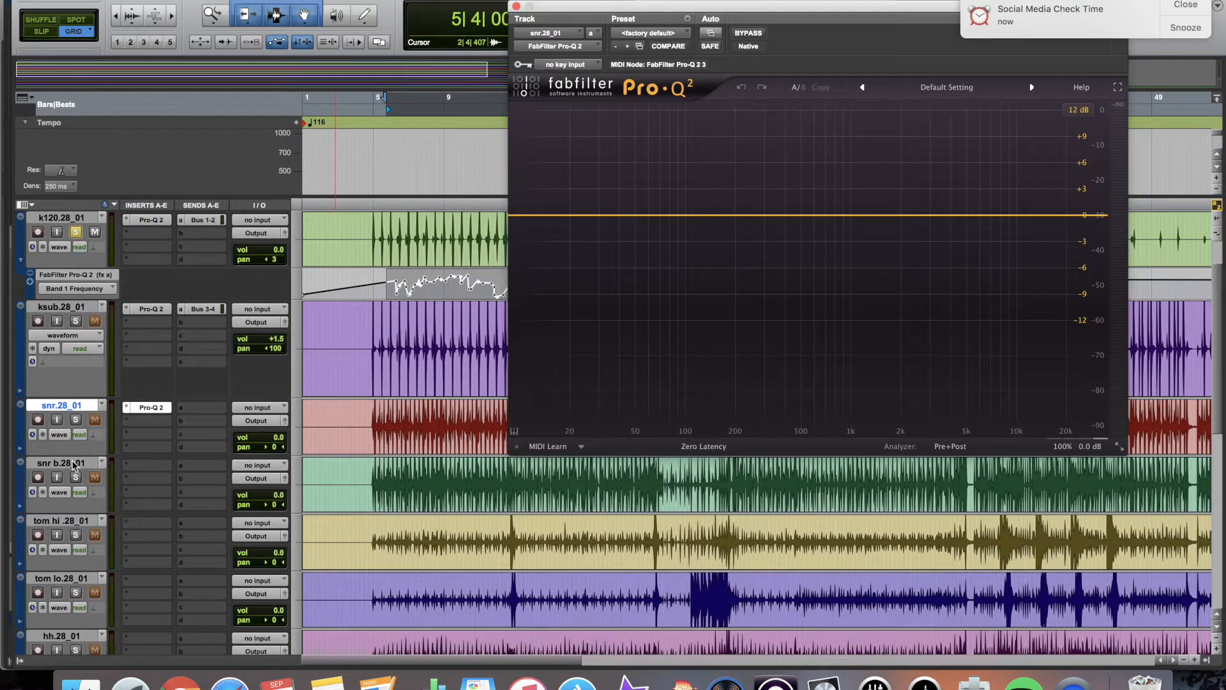
Enlarge the snr.28_01 track, reveal its volume automation lane and check which parameters the track and lane offer for automation.
{"action": "left_click", "coordinate": [60, 435]}
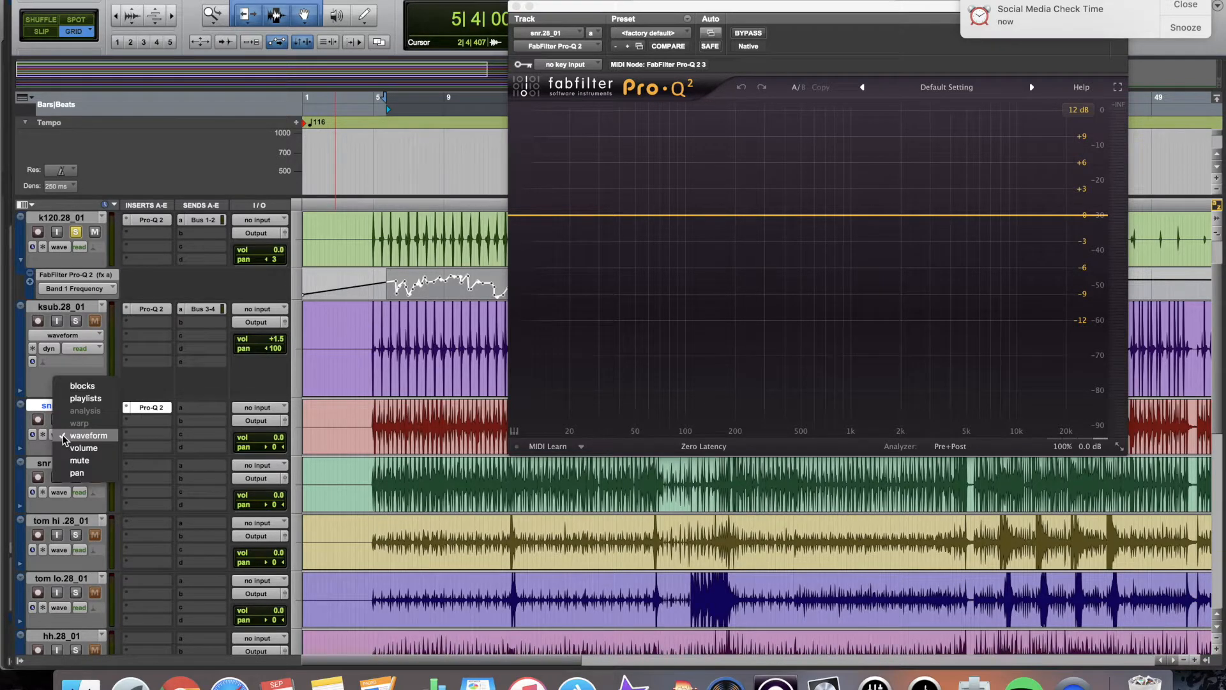
{"action": "left_click", "coordinate": [50, 449]}
{"action": "left_click_drag", "start_coordinate": [61, 454], "coordinate": [65, 494]}
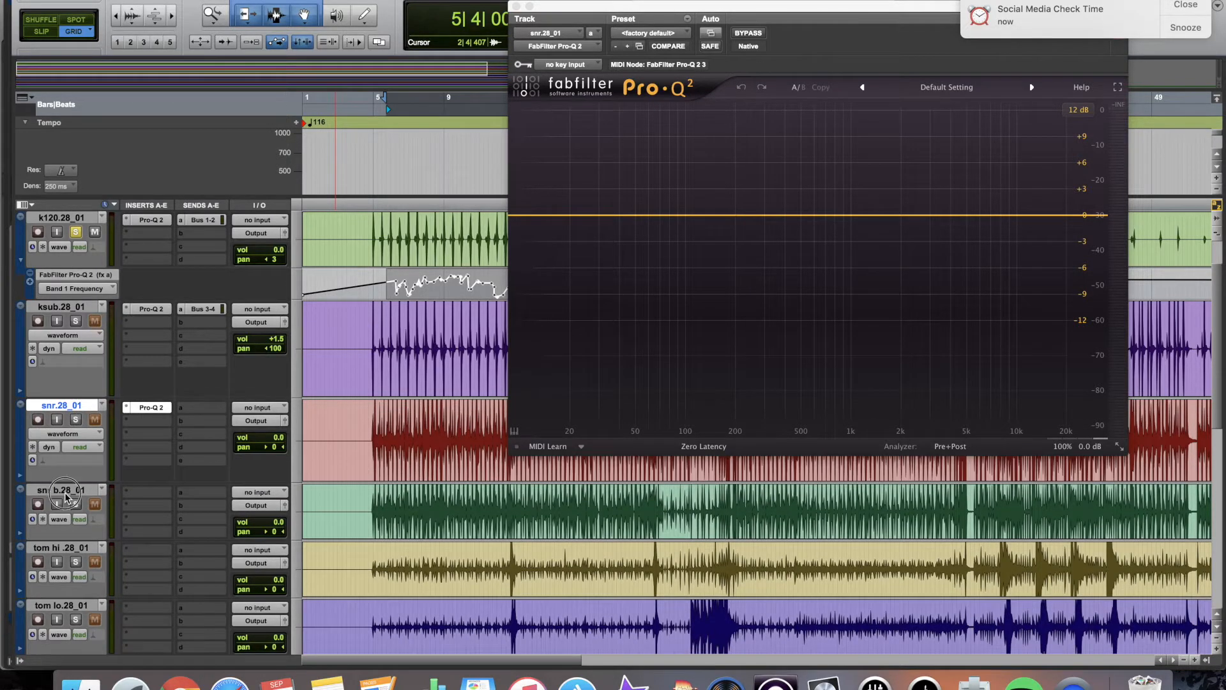
{"action": "left_click", "coordinate": [64, 434]}
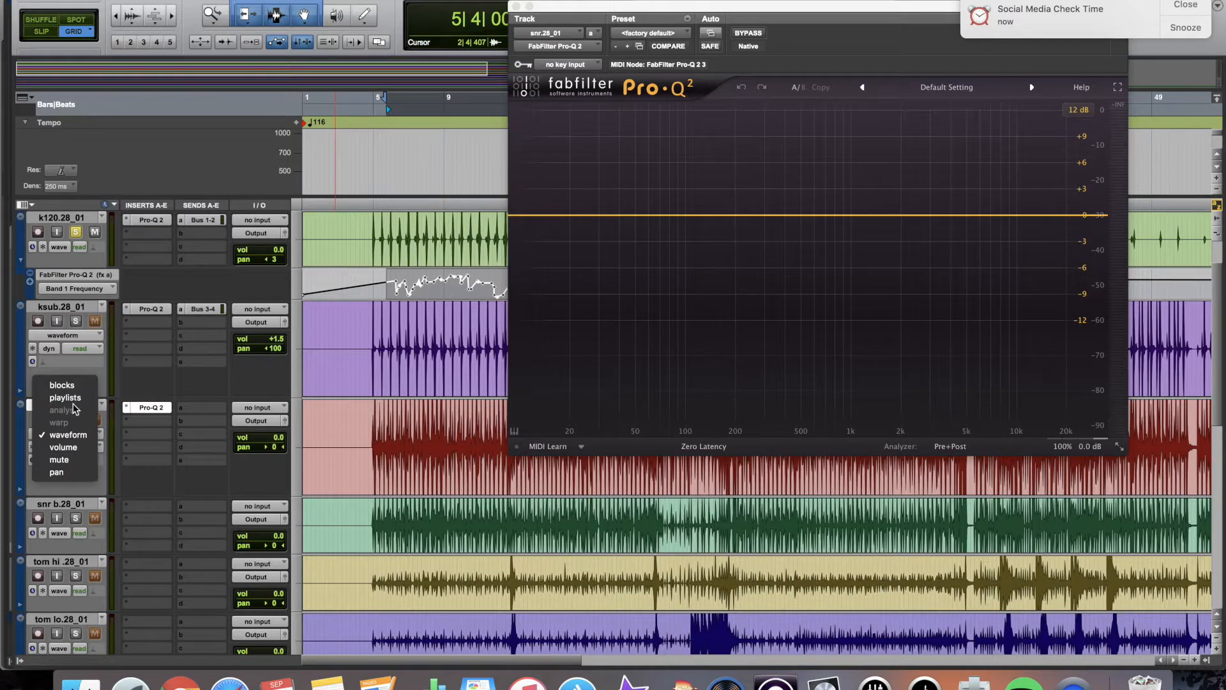
{"action": "left_click", "coordinate": [98, 489]}
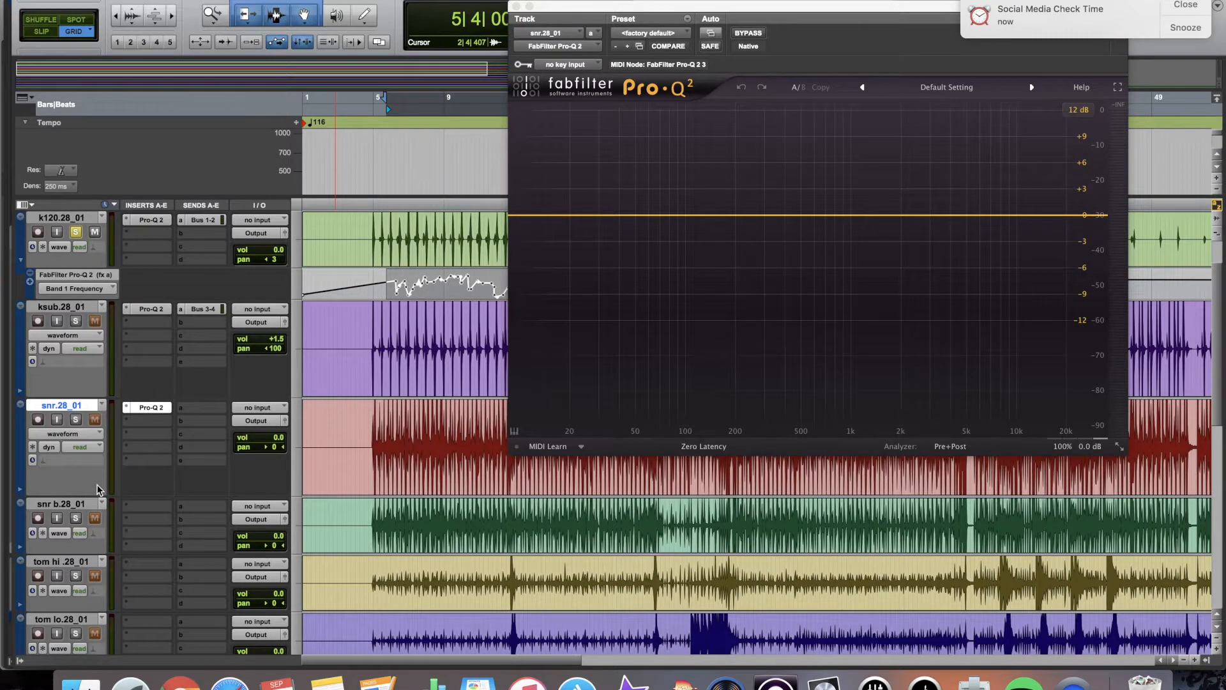
{"action": "left_click", "coordinate": [21, 489]}
{"action": "left_click", "coordinate": [89, 510]}
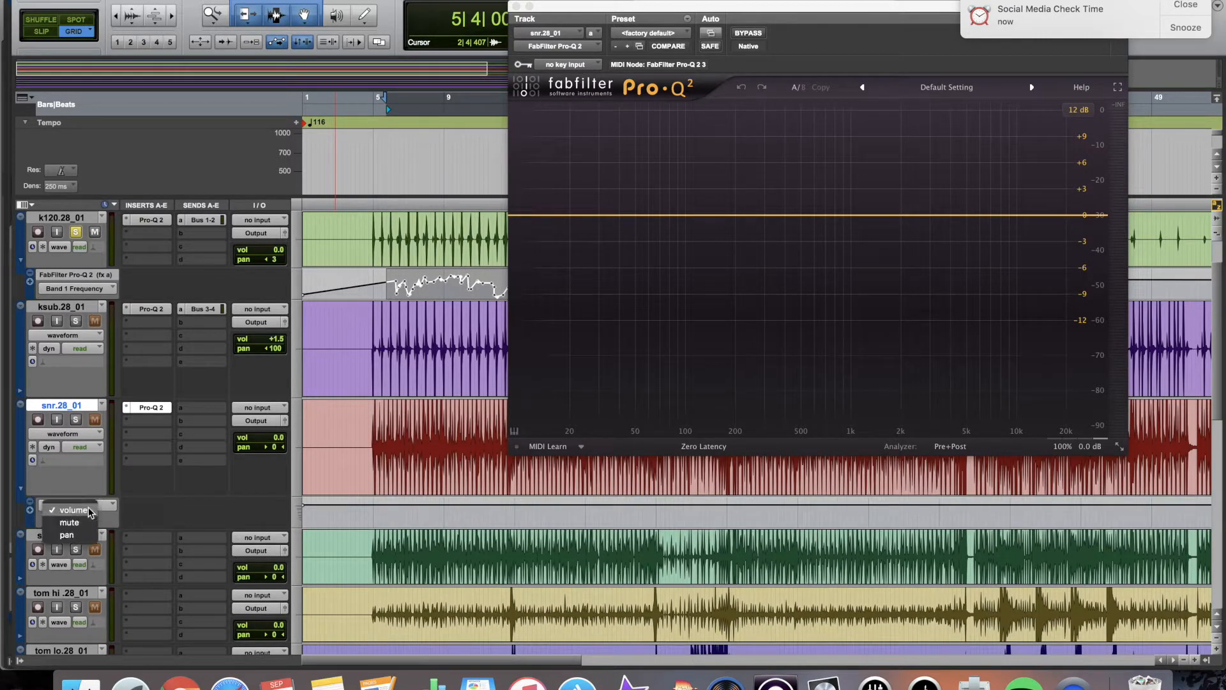
{"action": "left_click", "coordinate": [89, 510]}
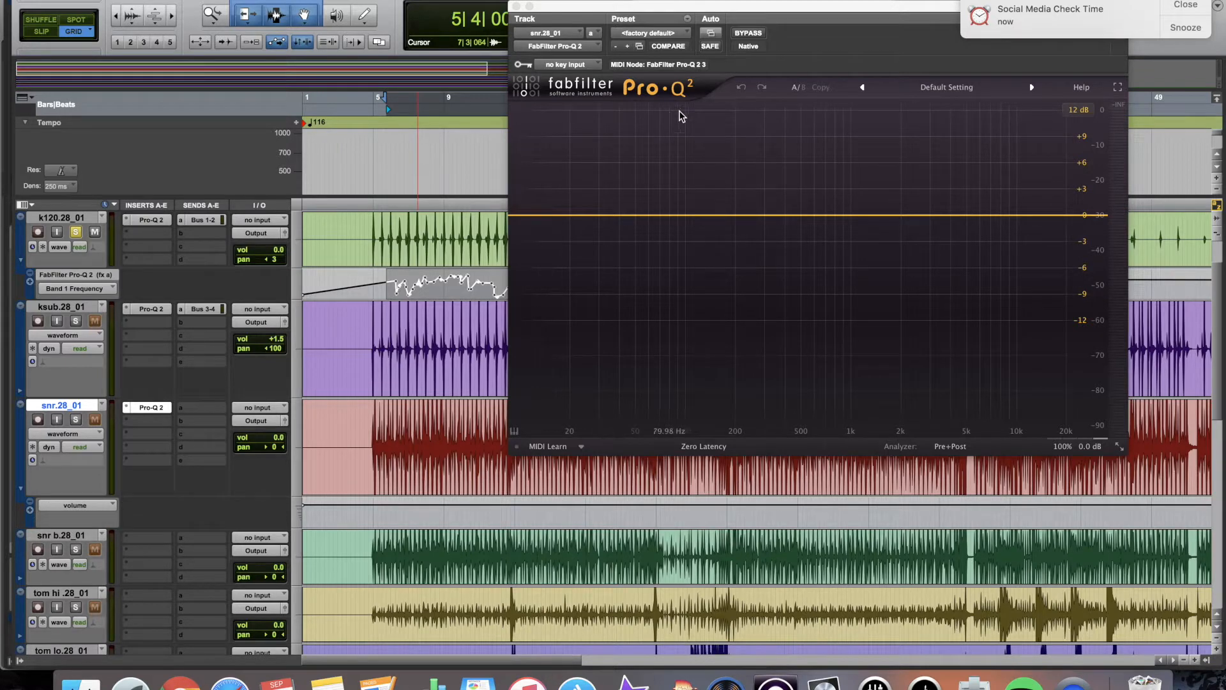
Enable Band 1 Frequency for automation in the Pro-Q 2 plug-in on snr.28_01.
{"action": "left_click", "coordinate": [716, 8]}
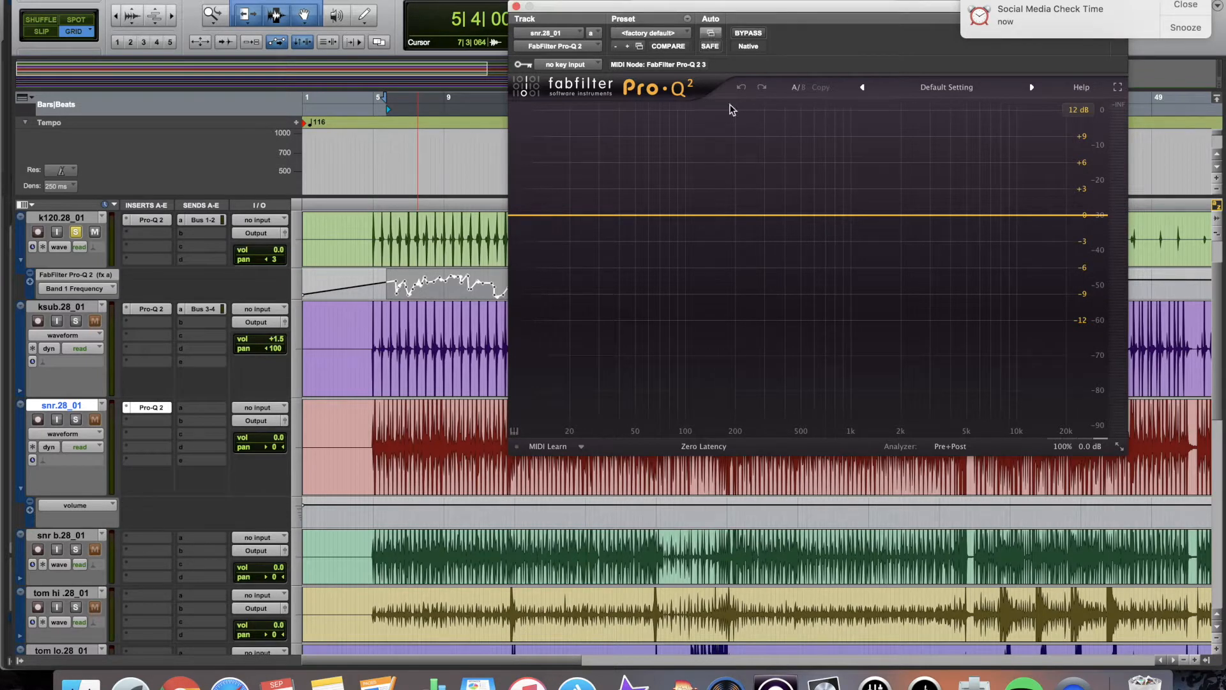
{"action": "left_click", "coordinate": [711, 34]}
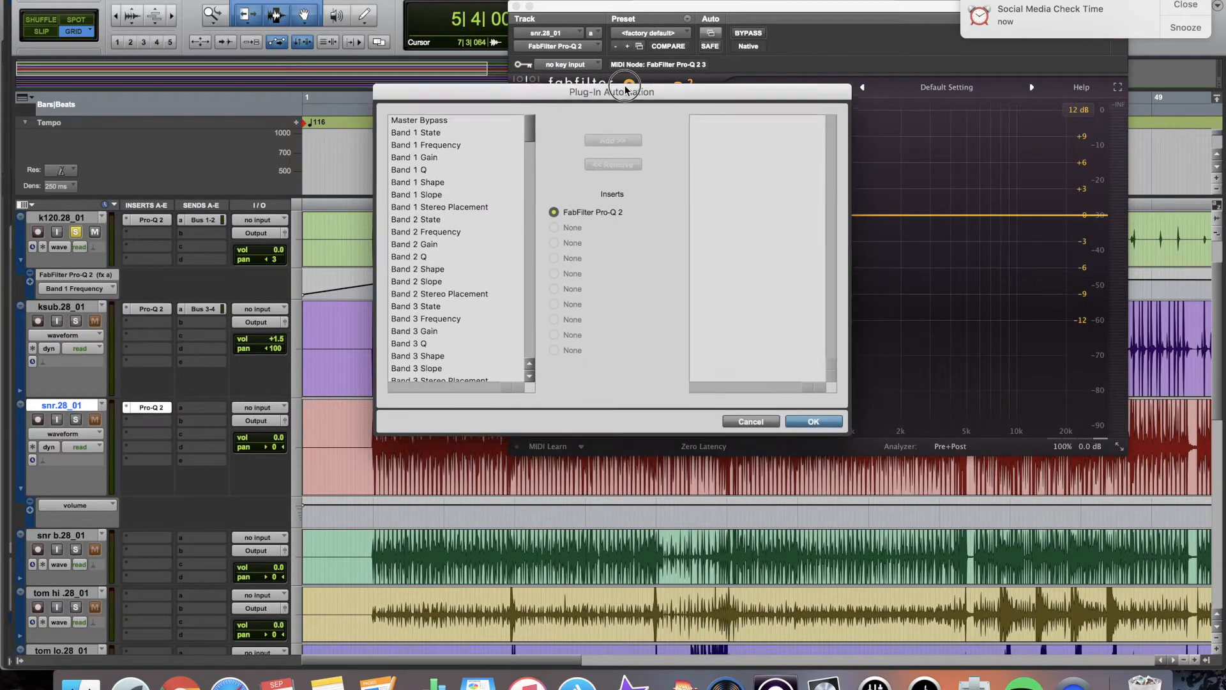
{"action": "left_click_drag", "start_coordinate": [618, 107], "coordinate": [621, 54]}
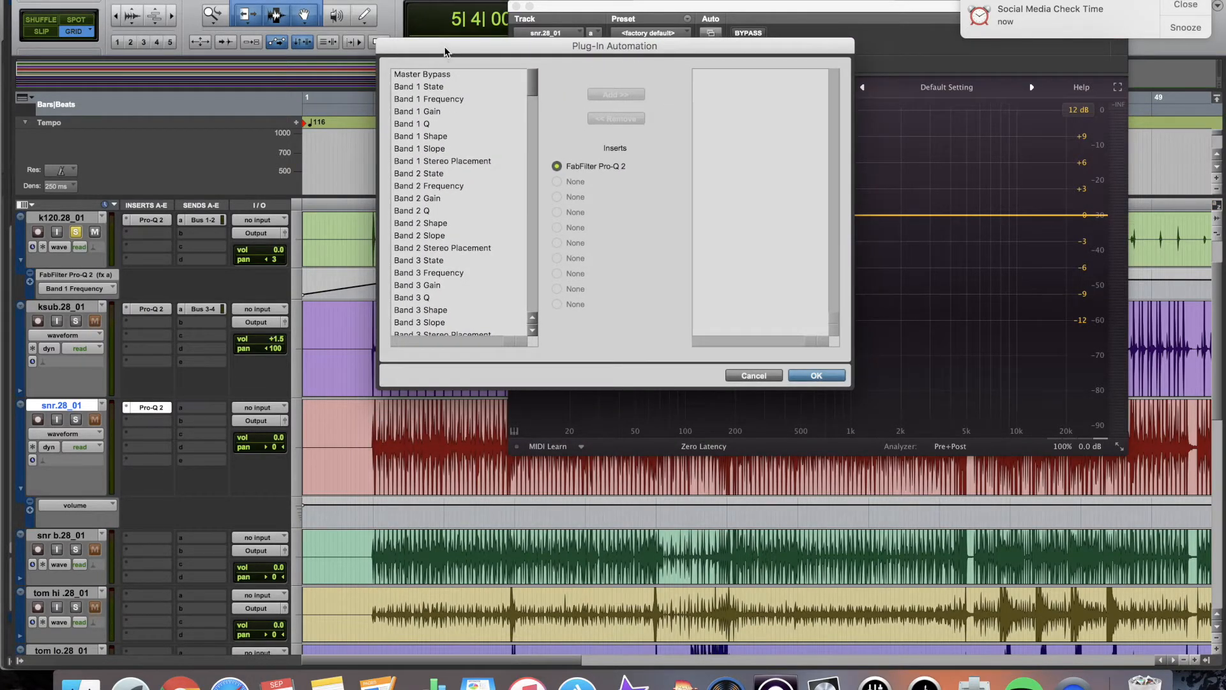
{"action": "left_click_drag", "start_coordinate": [445, 51], "coordinate": [702, 189]}
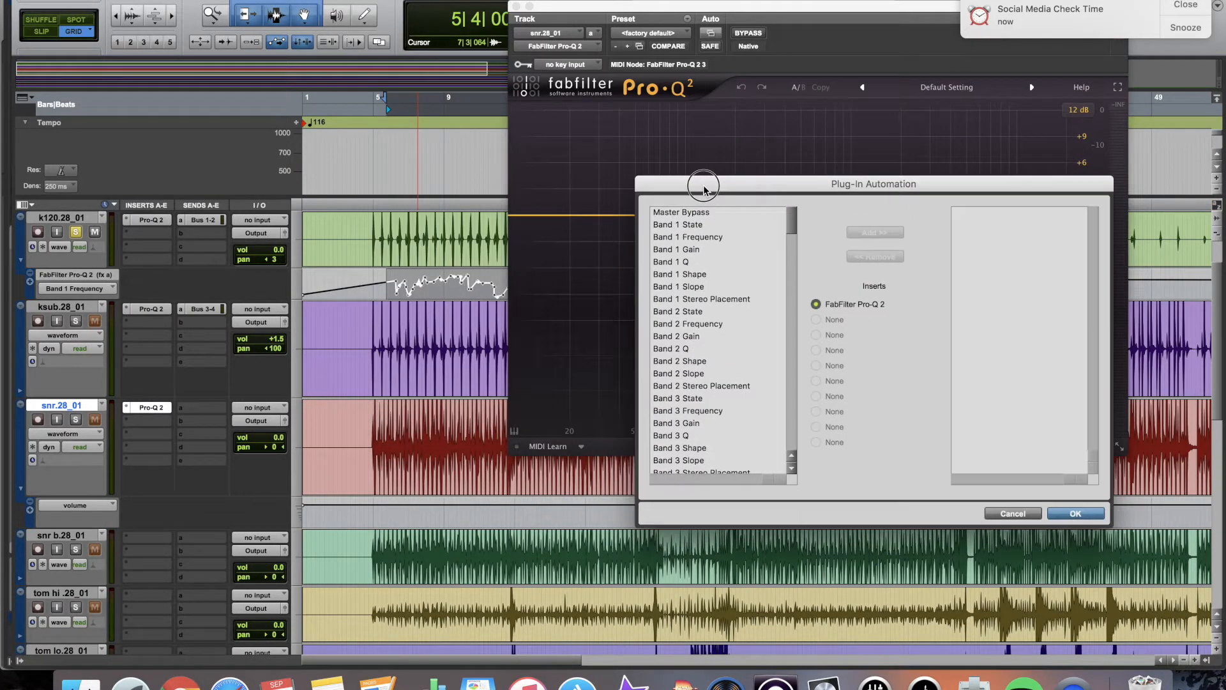
{"action": "left_click", "coordinate": [701, 238]}
{"action": "left_click", "coordinate": [873, 232]}
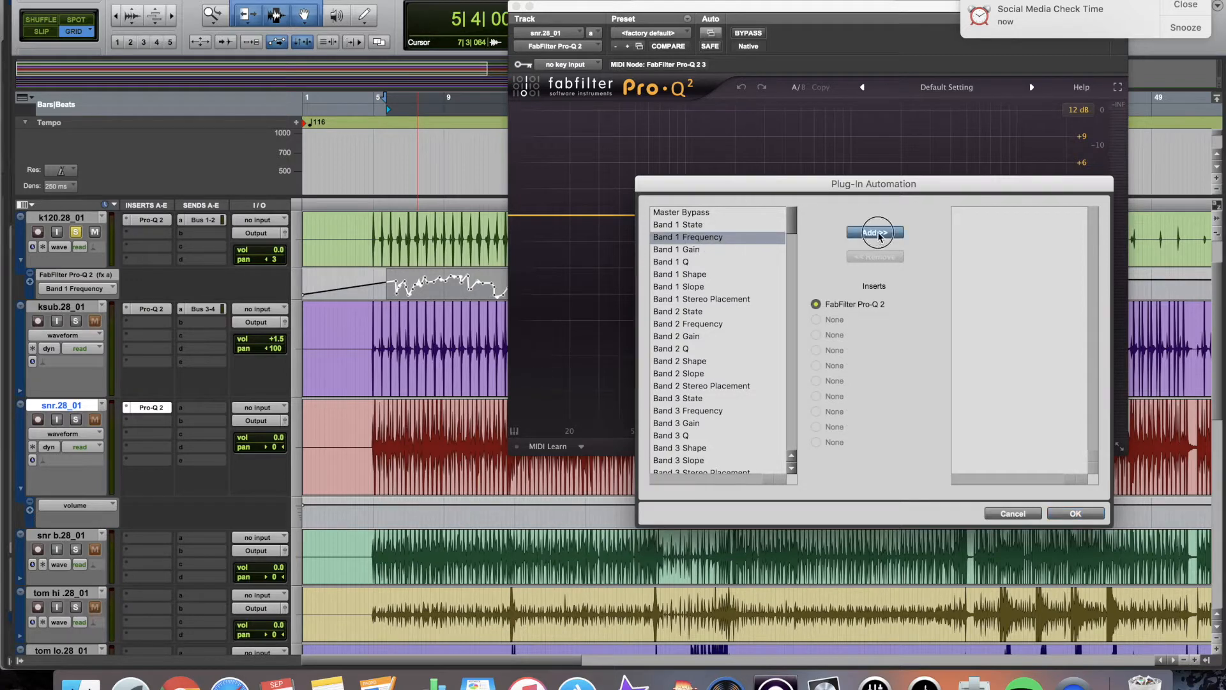
{"action": "left_click", "coordinate": [1075, 513]}
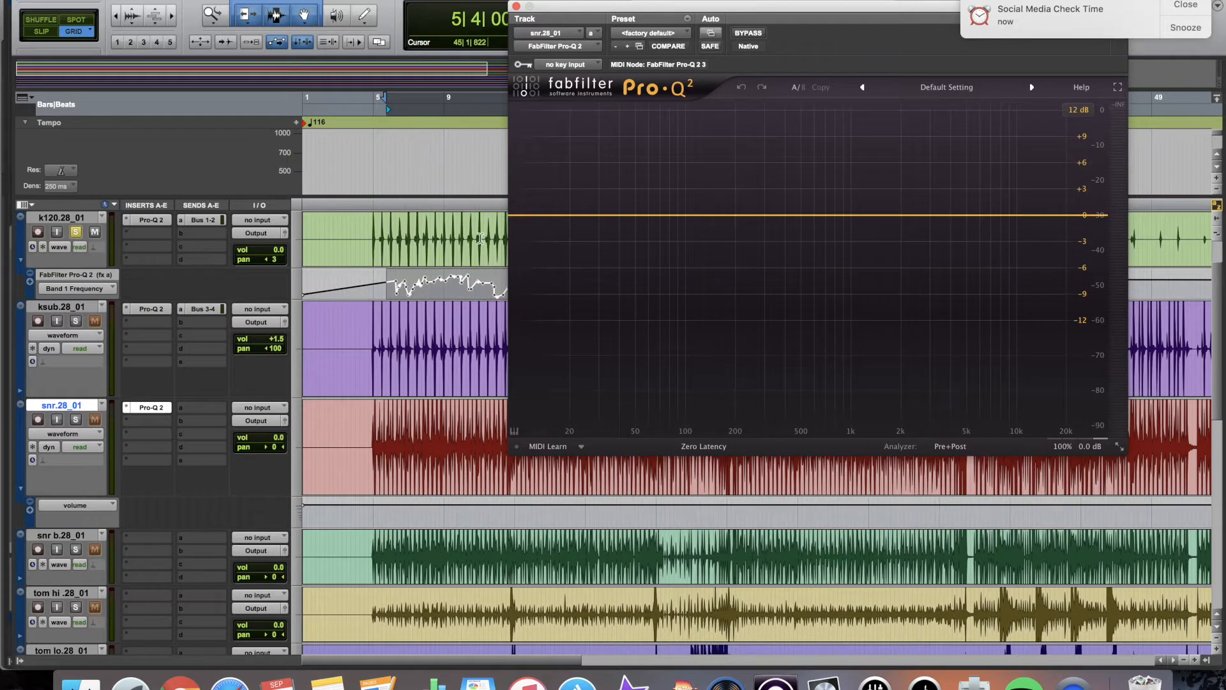
Display the FabFilter Pro-Q 2 Band 1 Frequency automation on the snr.28_01 track.
{"action": "left_click", "coordinate": [89, 438]}
{"action": "mouse_move", "coordinate": [128, 484]}
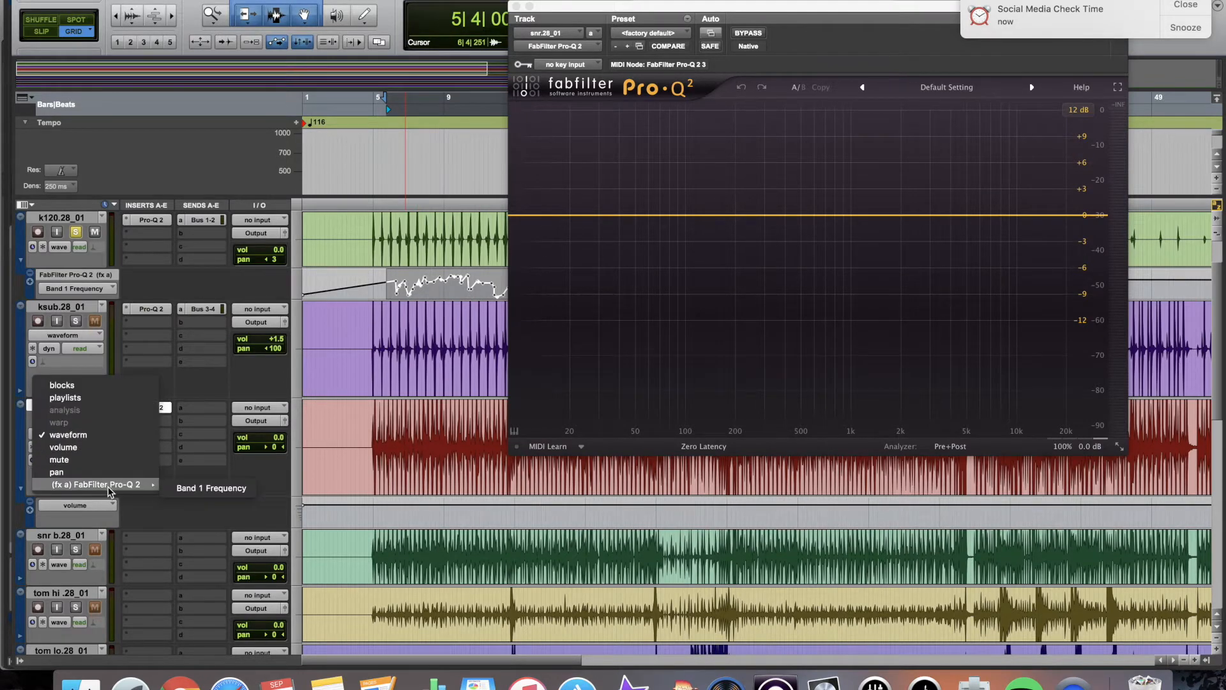
{"action": "left_click", "coordinate": [217, 489]}
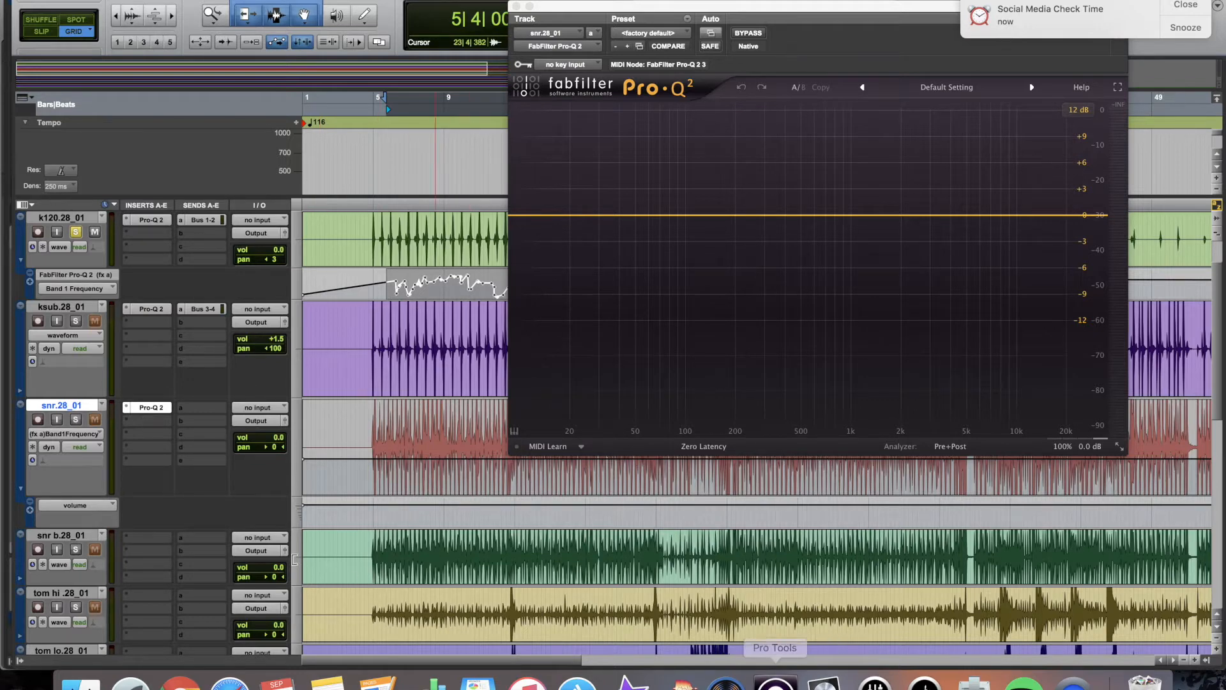
Switch to Logic Pro X and review the FF Pro-Q 2 parameters for each band that can be automated on the K.30_03 track.
{"action": "left_click", "coordinate": [824, 681]}
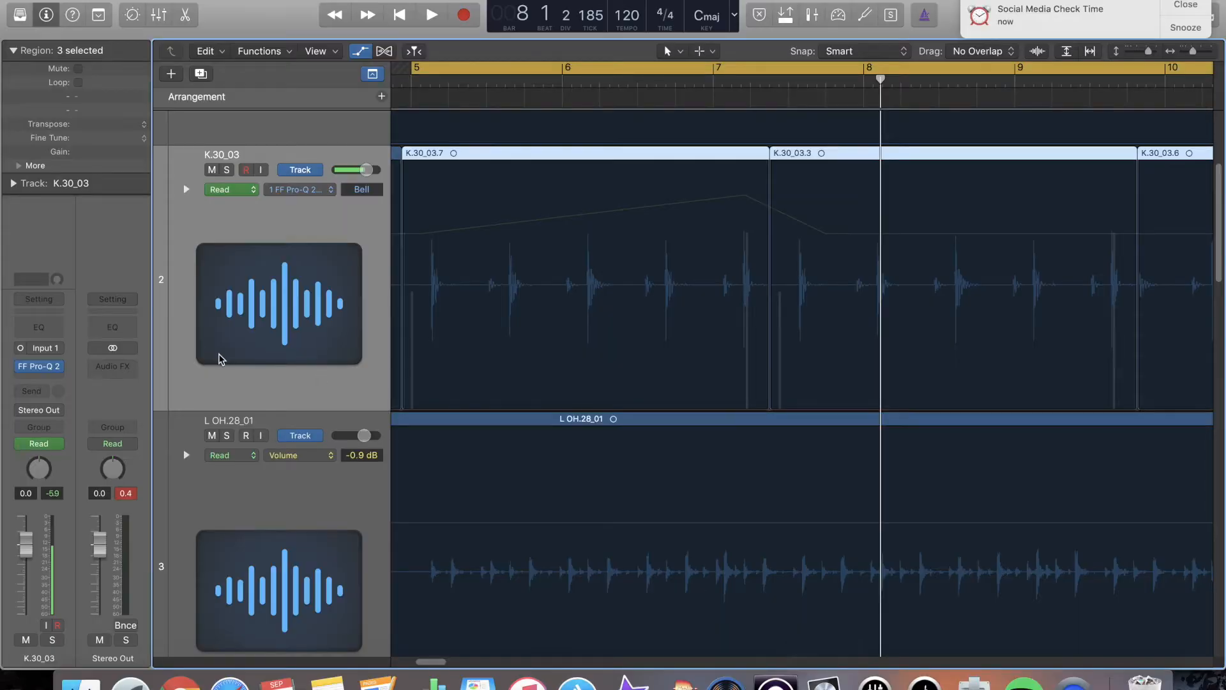
{"action": "left_click", "coordinate": [56, 366]}
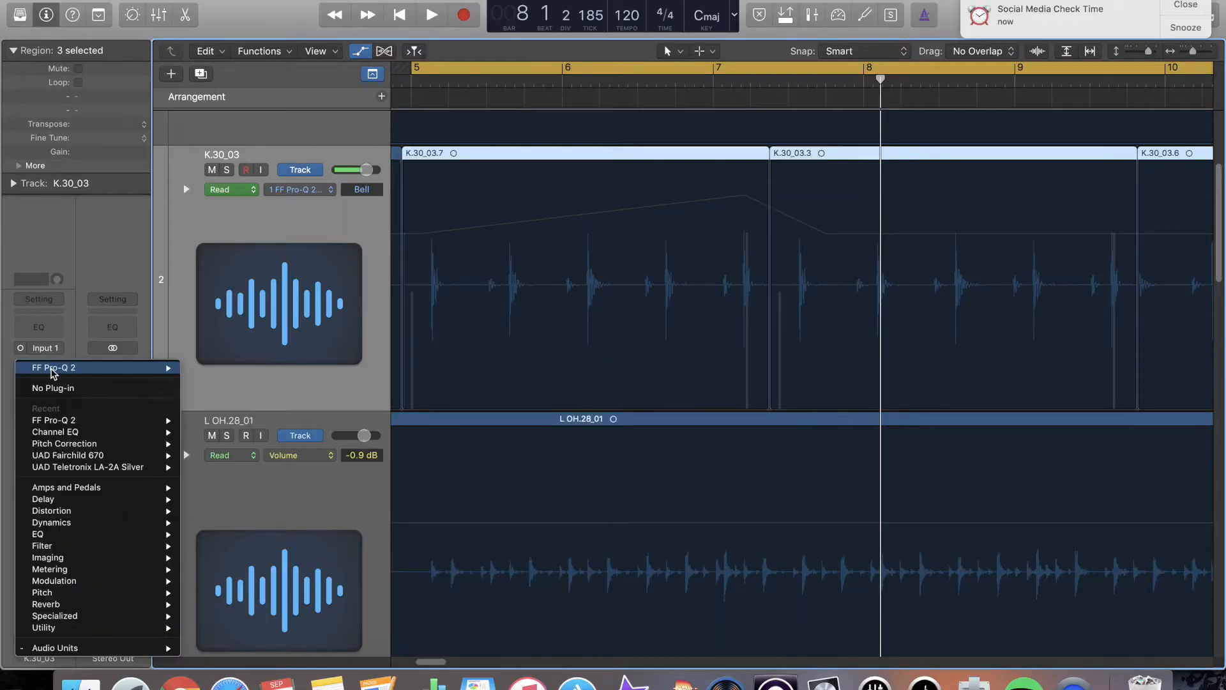
{"action": "left_click", "coordinate": [75, 312]}
{"action": "left_click", "coordinate": [309, 190]}
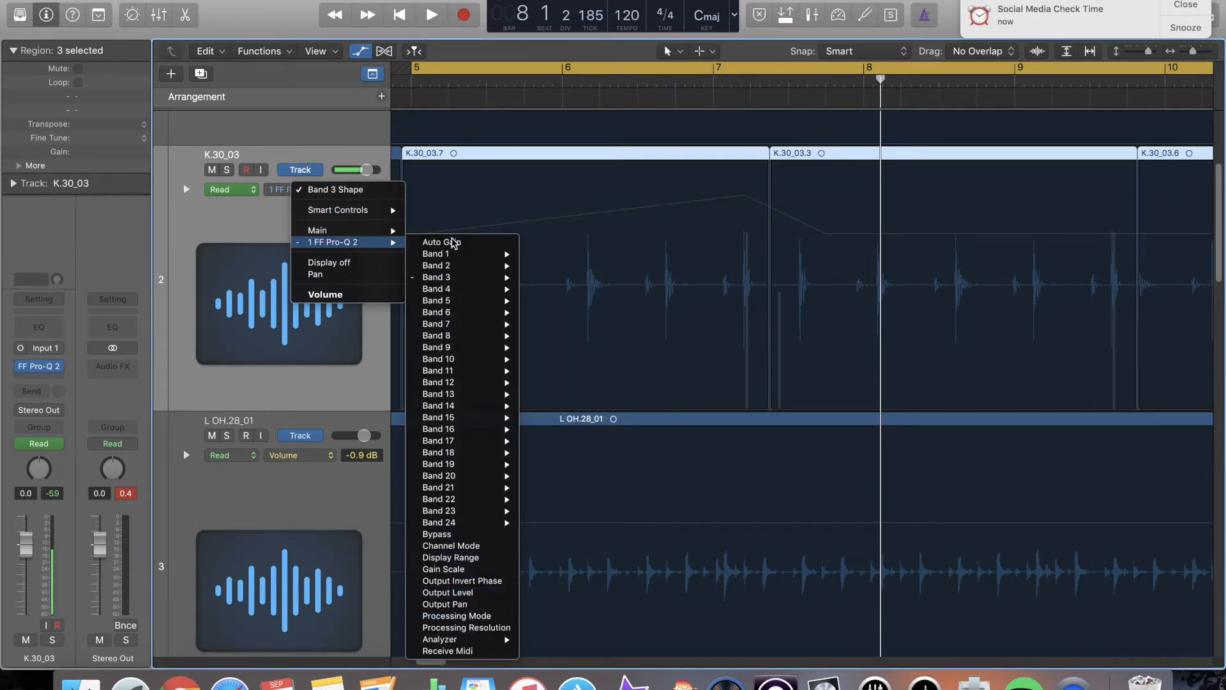
{"action": "mouse_move", "coordinate": [475, 329]}
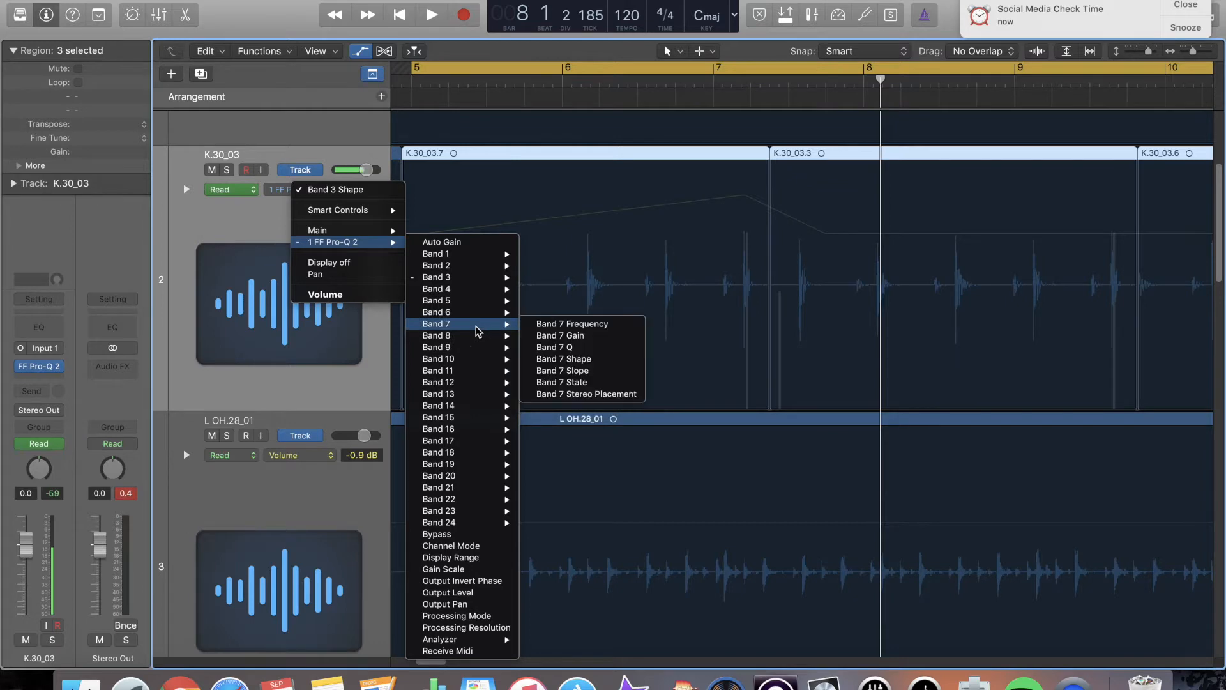
Add a series of EQ bands near 0 dB across the spectrum in FF Pro-Q 2 on K.30_03, and close the plug-in window.
{"action": "left_click", "coordinate": [51, 368]}
{"action": "left_click", "coordinate": [269, 224]}
{"action": "left_click", "coordinate": [319, 224]}
{"action": "left_click", "coordinate": [352, 222]}
{"action": "mouse_move", "coordinate": [425, 223]}
{"action": "left_mouse_down"}
{"action": "mouse_move", "coordinate": [396, 213]}
{"action": "mouse_move", "coordinate": [484, 219]}
{"action": "left_mouse_up"}
{"action": "left_click", "coordinate": [312, 222]}
{"action": "left_click", "coordinate": [220, 224]}
{"action": "left_click", "coordinate": [192, 222]}
{"action": "left_click", "coordinate": [157, 220]}
{"action": "left_click", "coordinate": [154, 223]}
{"action": "left_click", "coordinate": [381, 224]}
{"action": "left_click_drag", "start_coordinate": [530, 222], "coordinate": [536, 222]}
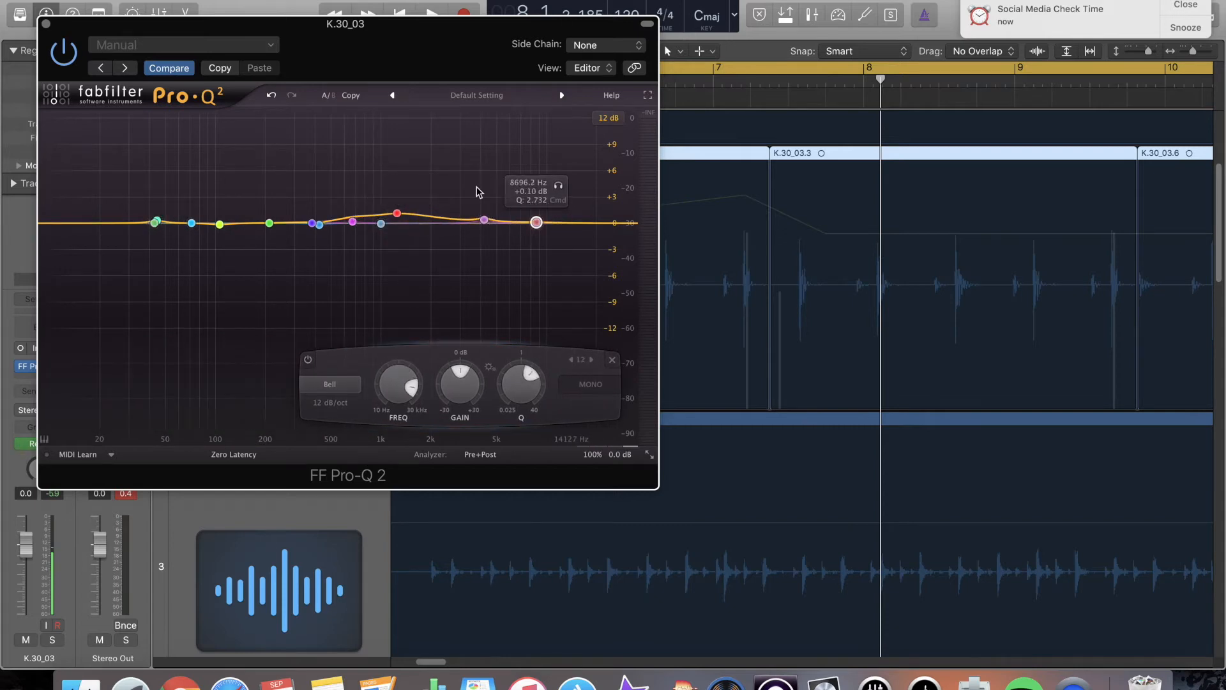
{"action": "left_click", "coordinate": [46, 25]}
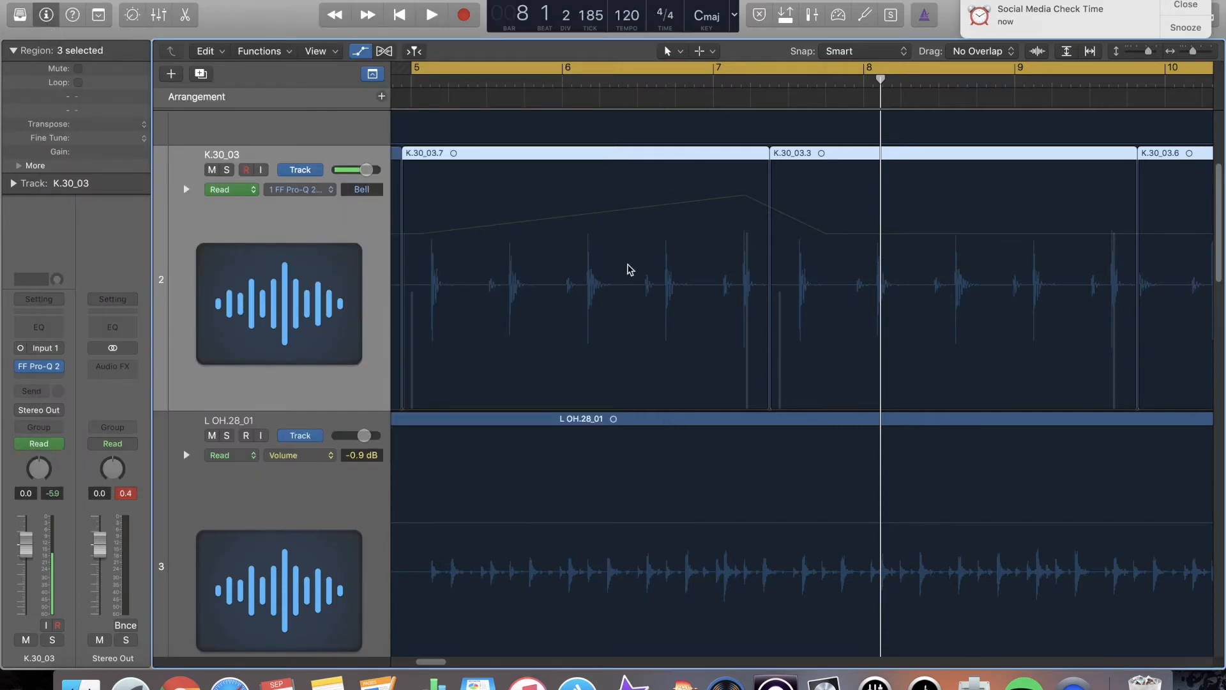
Switch to Pro Tools, add a Low Shelf band at about 28.5 Hz in Pro-Q 2 on snr.28_01, and disable Band 1 Frequency automation.
{"action": "left_click", "coordinate": [775, 683]}
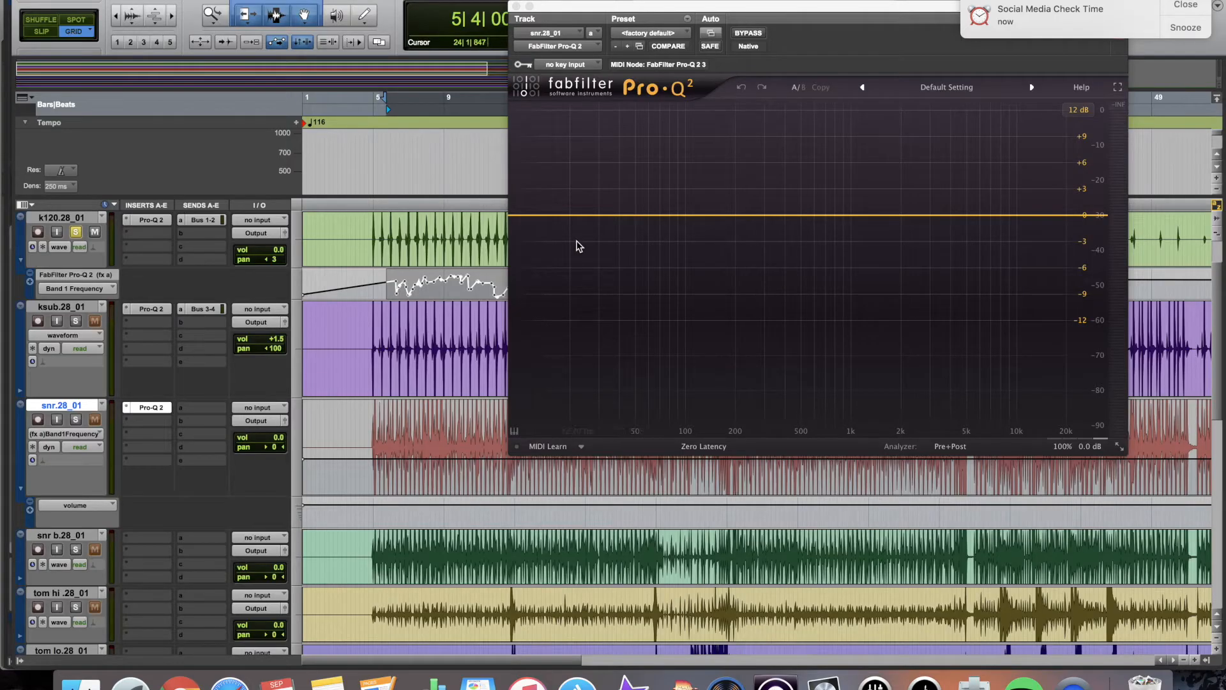
{"action": "left_click", "coordinate": [594, 215]}
{"action": "right_click", "coordinate": [596, 215]}
{"action": "left_click", "coordinate": [590, 217]}
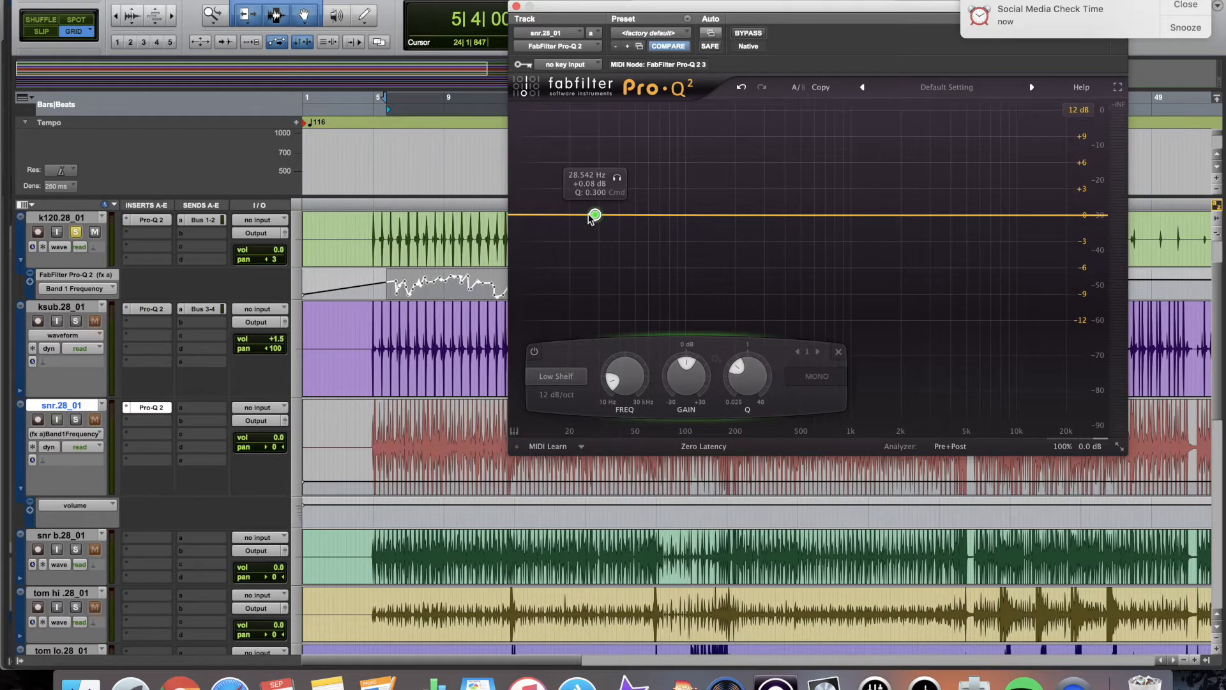
{"action": "left_click", "coordinate": [593, 216], "text": "ctrl+super"}
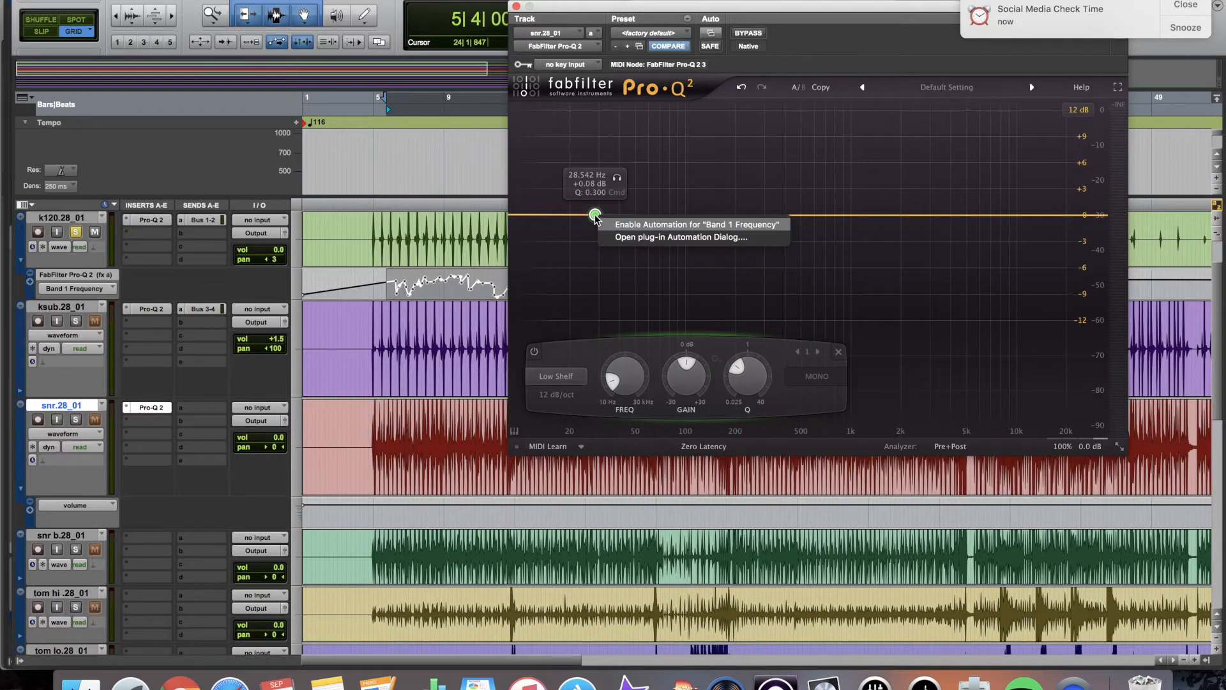
Review the Plug-In Automation dialog without adding parameters, check the automation views snr.28_01 offers, and close the Pro-Q 2 window.
{"action": "left_click", "coordinate": [641, 237]}
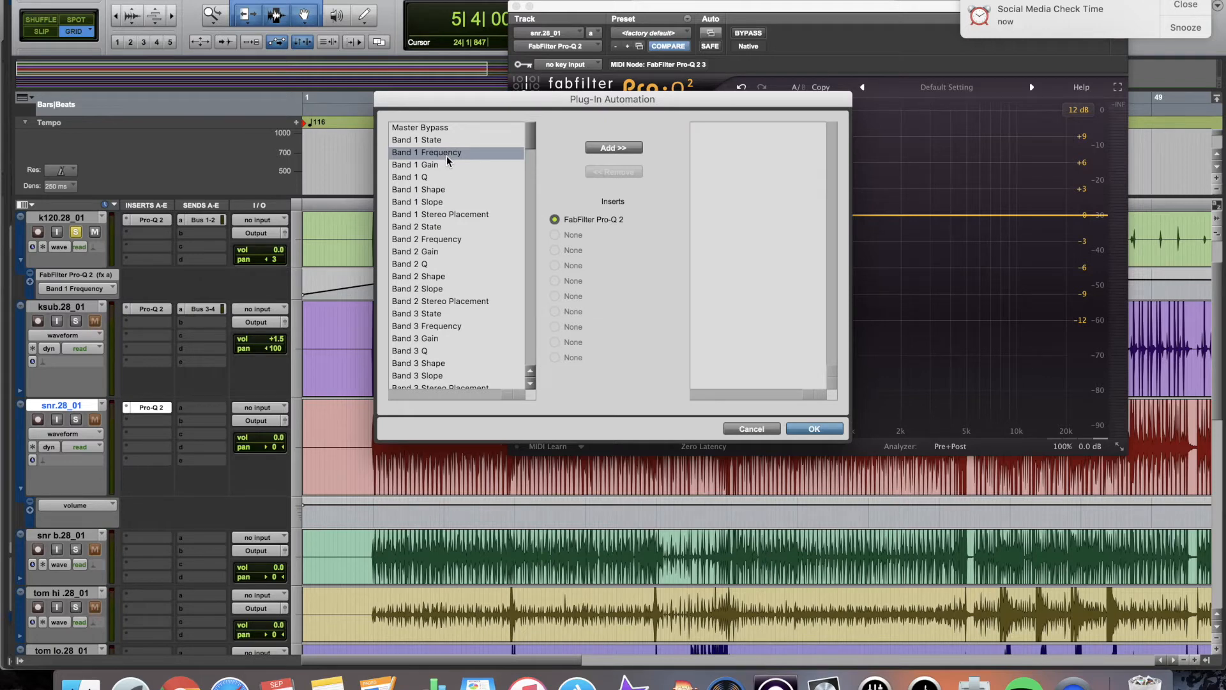
{"action": "left_click", "coordinate": [766, 429]}
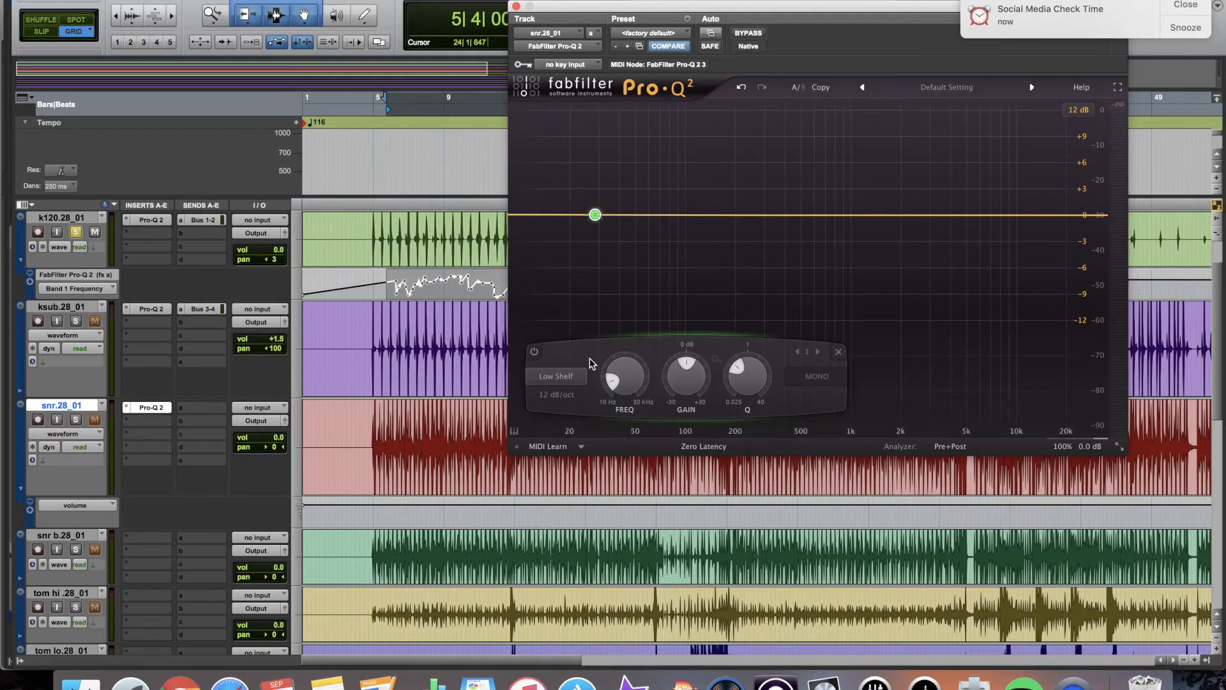
{"action": "left_click", "coordinate": [77, 434]}
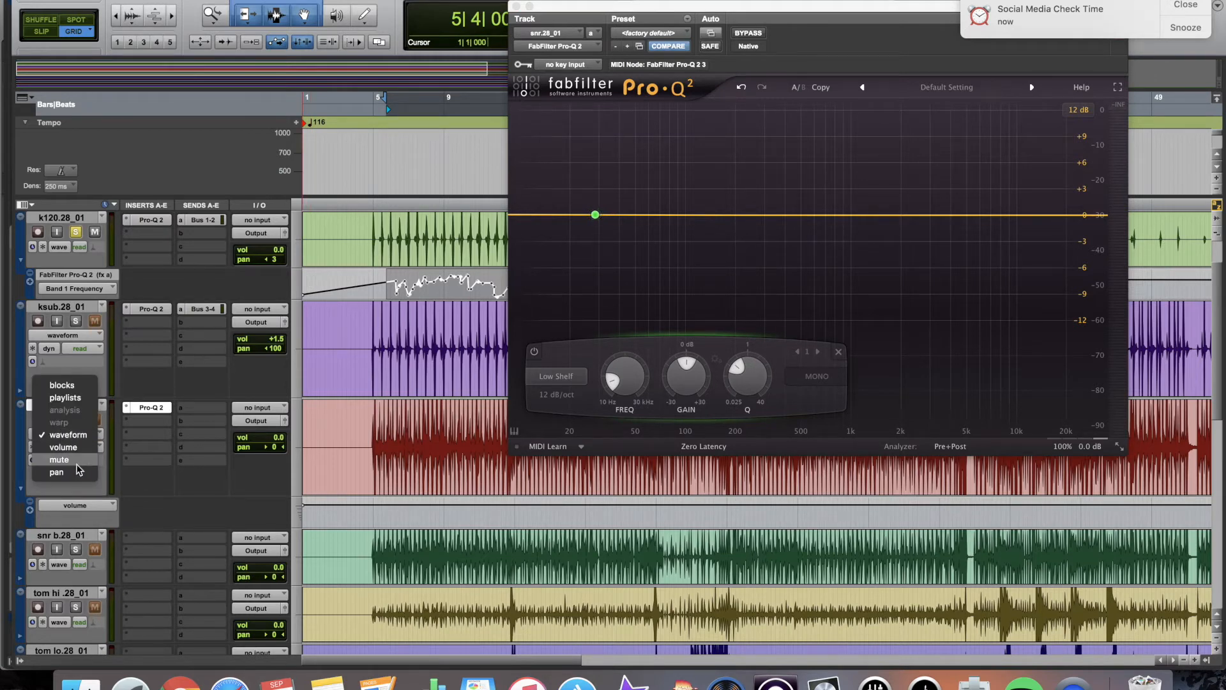
{"action": "left_click", "coordinate": [190, 490]}
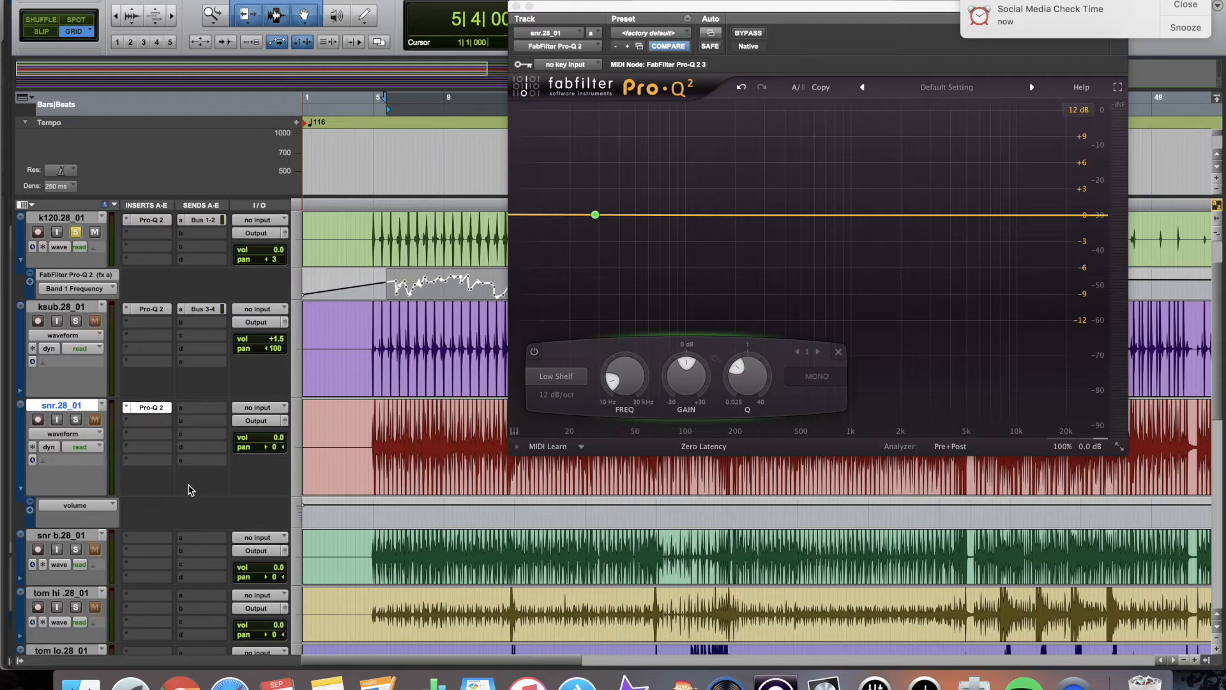
{"action": "left_click", "coordinate": [516, 6]}
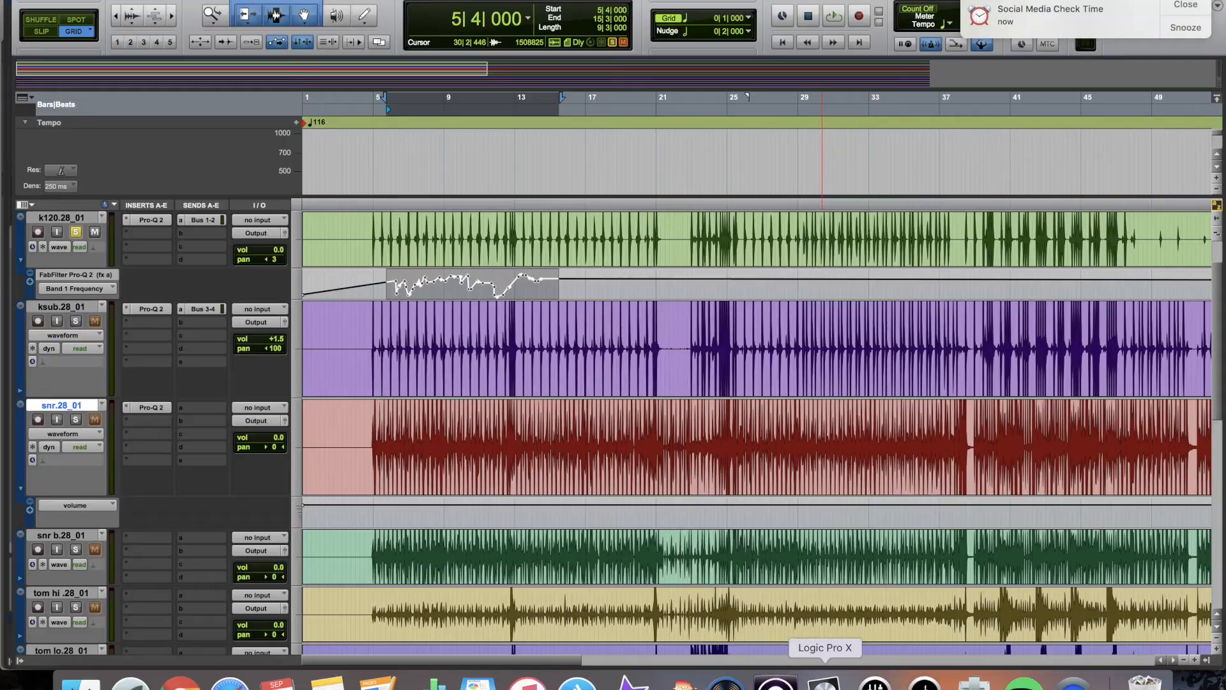
Switch to Logic Pro X and review the available options for deleting automation.
{"action": "left_click", "coordinate": [823, 681]}
{"action": "left_click", "coordinate": [321, 0]}
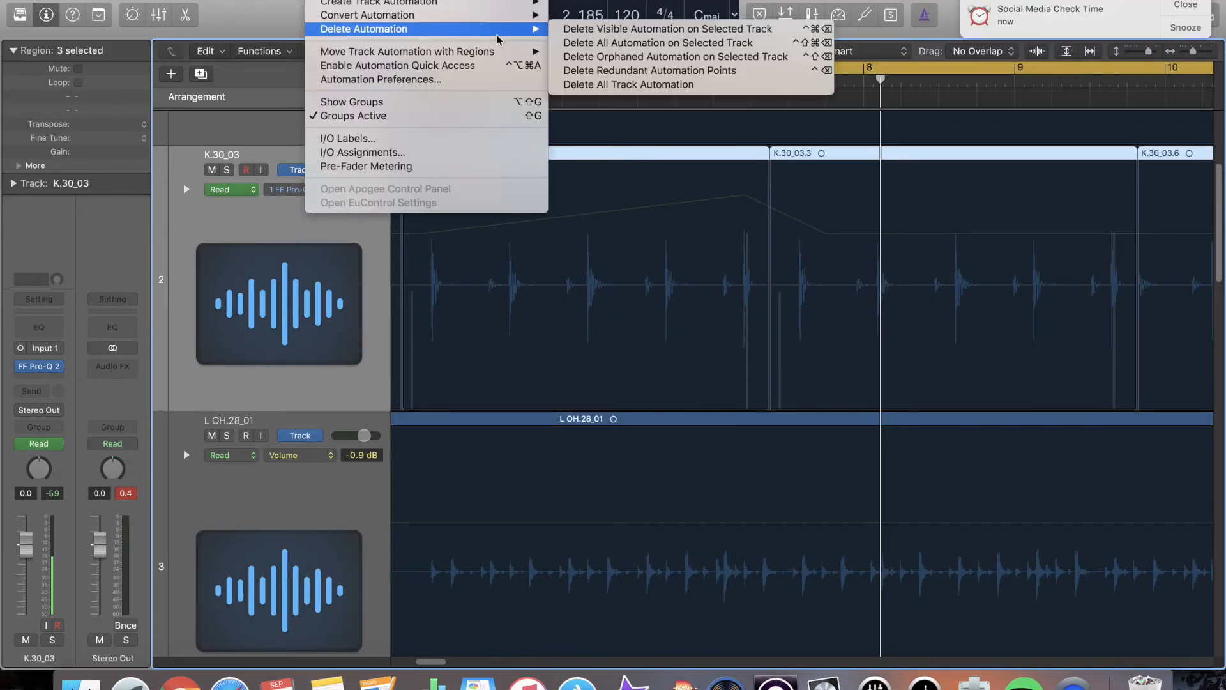
{"action": "mouse_move", "coordinate": [491, 31]}
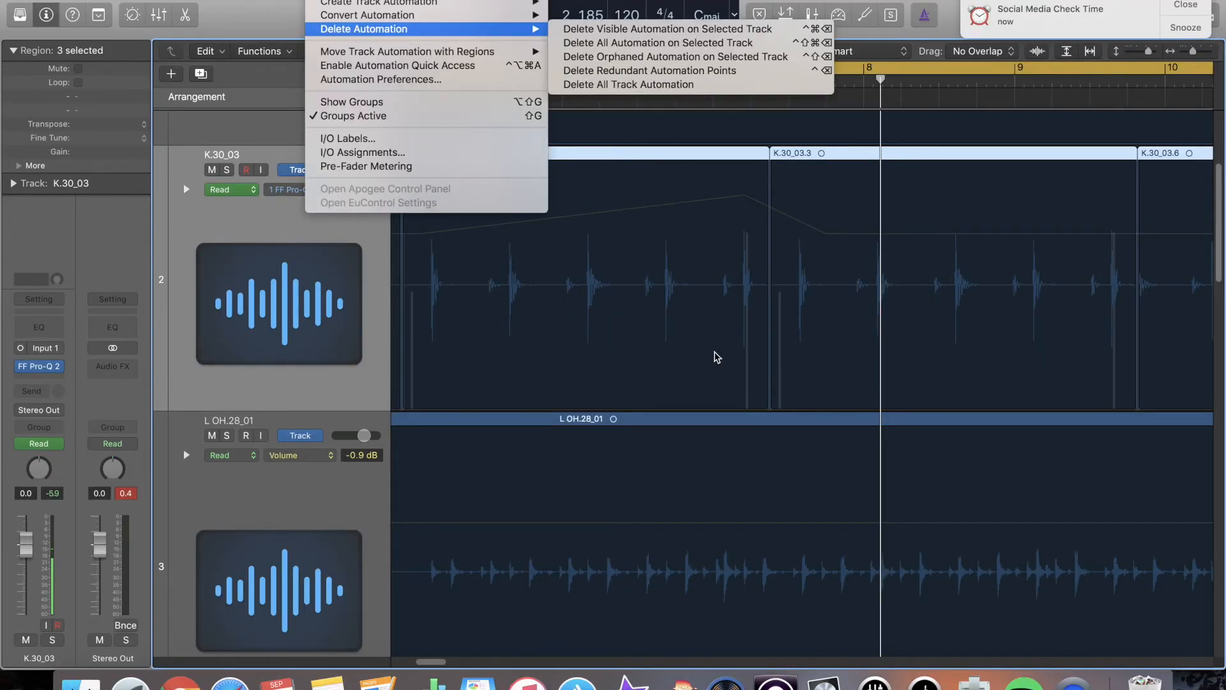